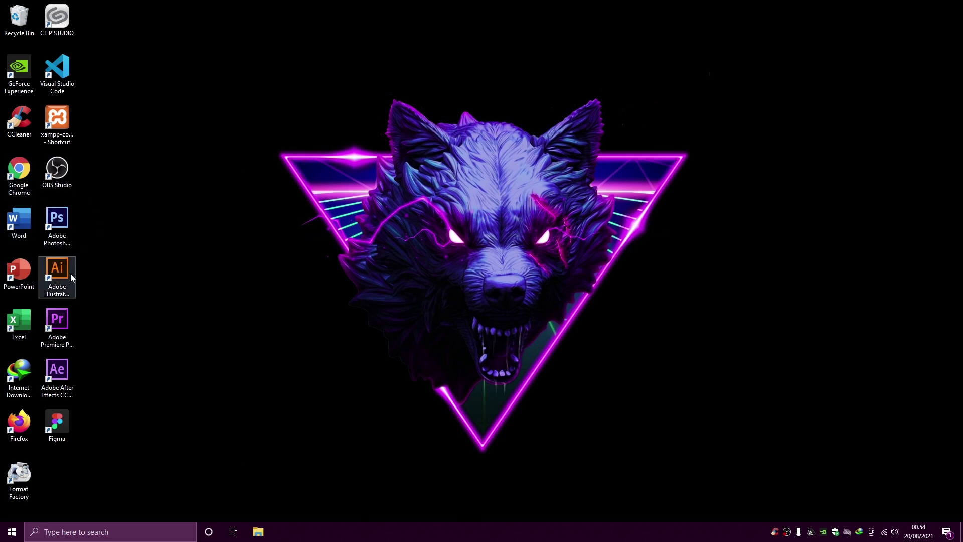
Find Word through the Windows search and launch it
{"action": "left_click", "coordinate": [139, 525]}
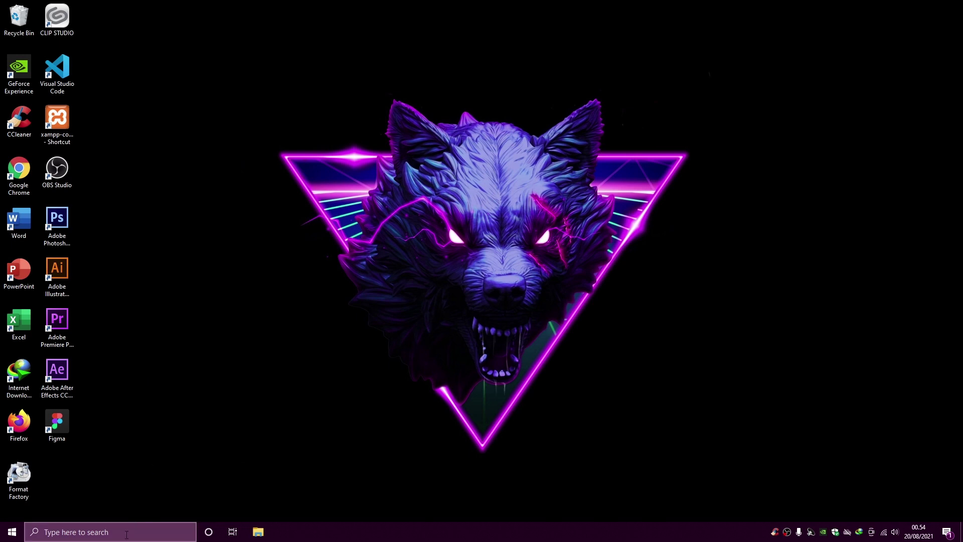
{"action": "type", "text": "word"}
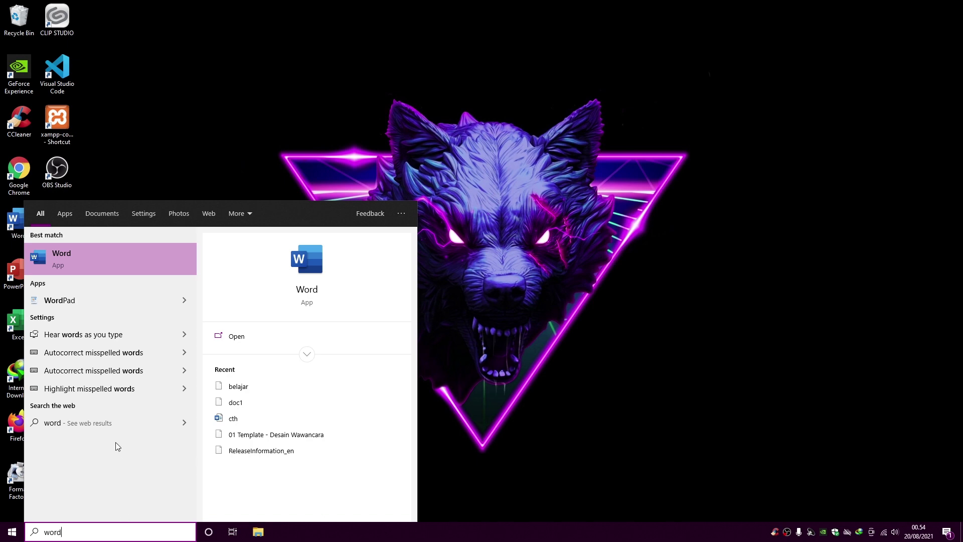
{"action": "left_click", "coordinate": [134, 263]}
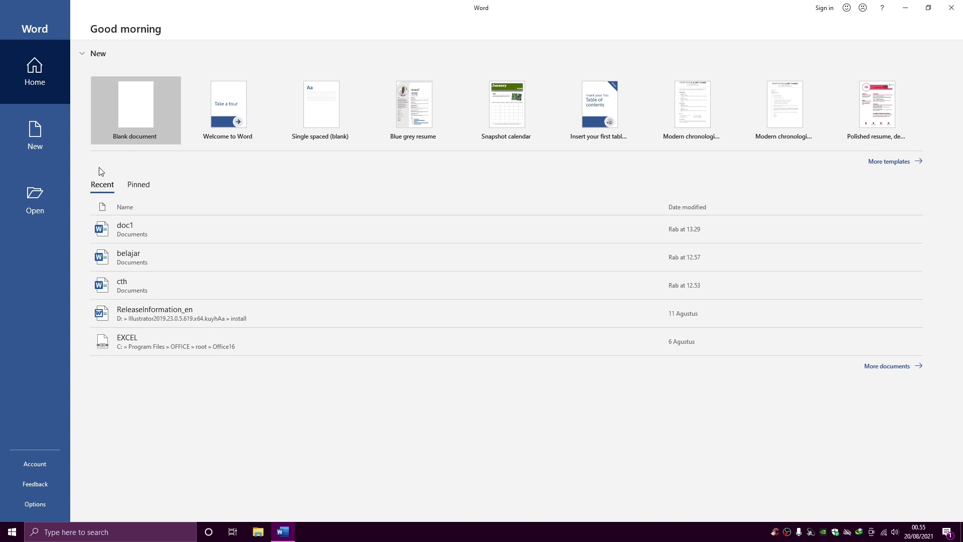
Pin the recent document doc1, view it among the pinned files, and unpin it again
{"action": "left_click", "coordinate": [146, 184]}
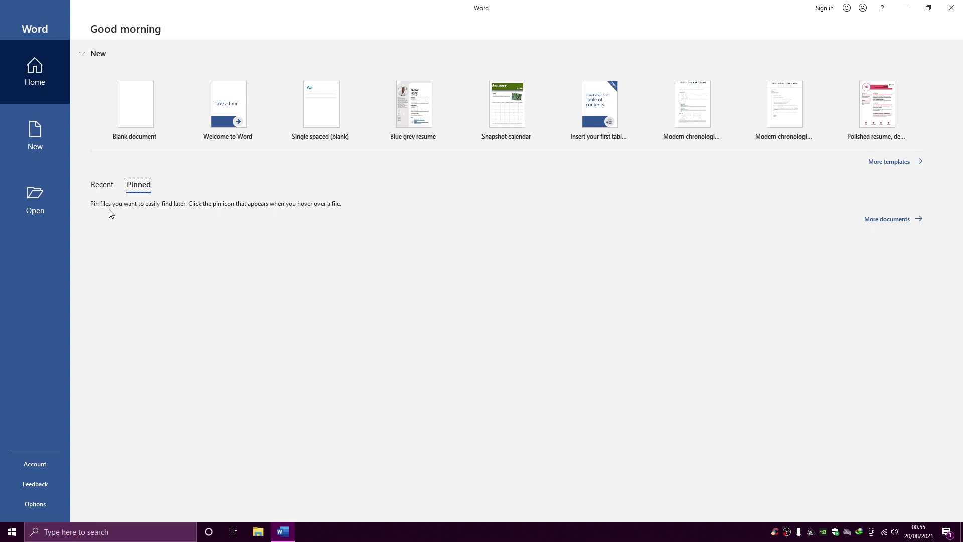
{"action": "left_click", "coordinate": [110, 187]}
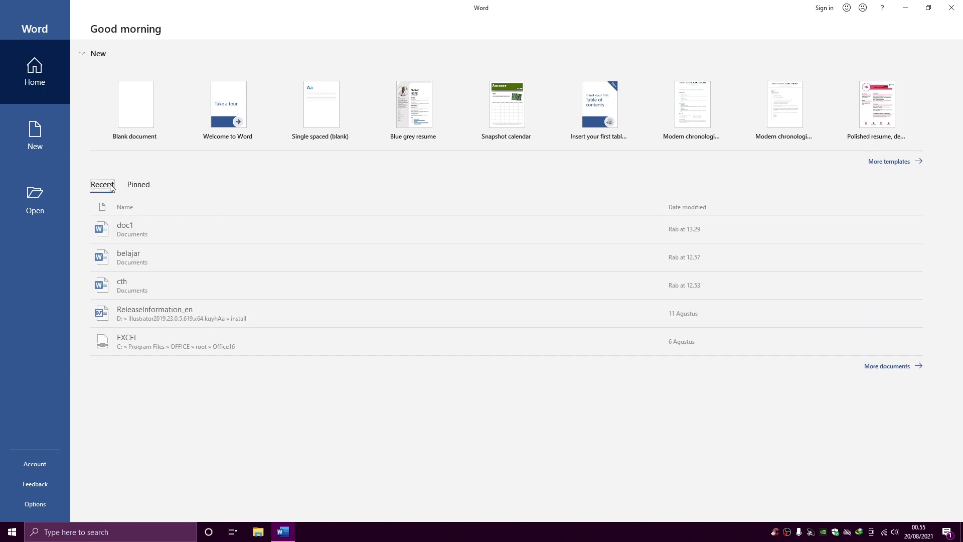
{"action": "mouse_move", "coordinate": [652, 231]}
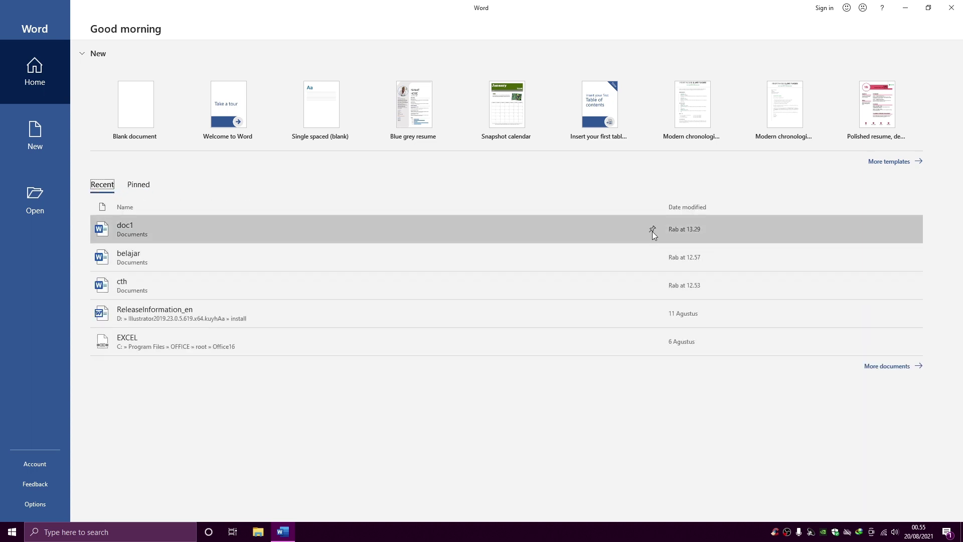
{"action": "left_click", "coordinate": [653, 230]}
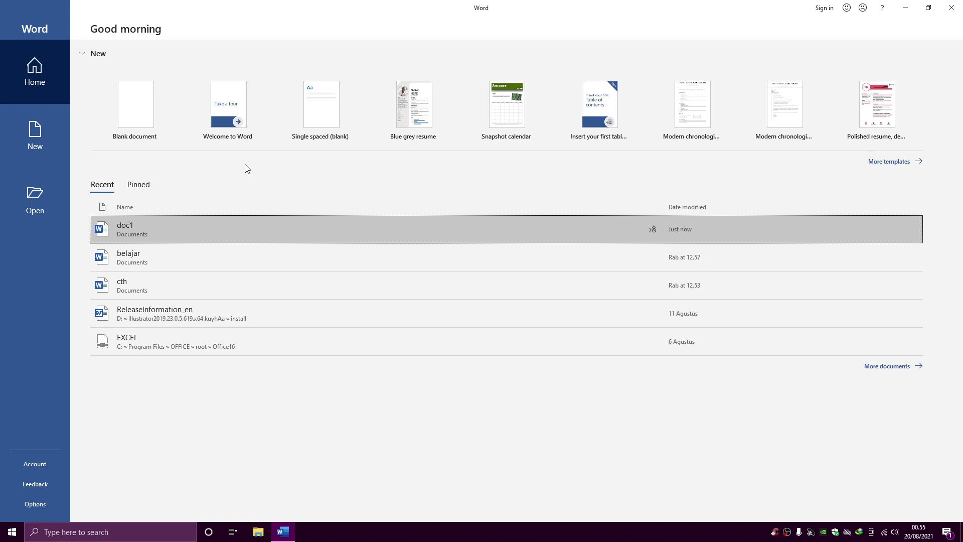
{"action": "left_click", "coordinate": [133, 186]}
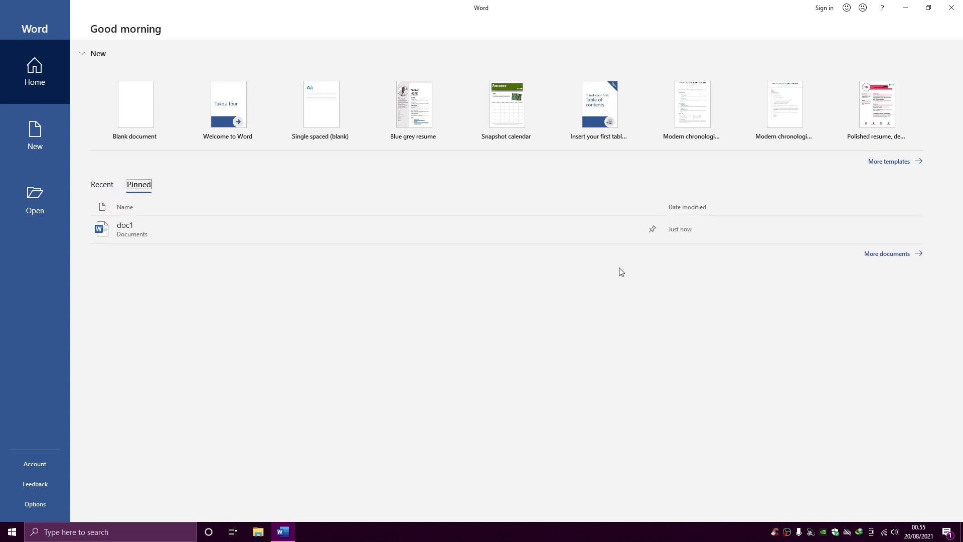
{"action": "left_click", "coordinate": [653, 230]}
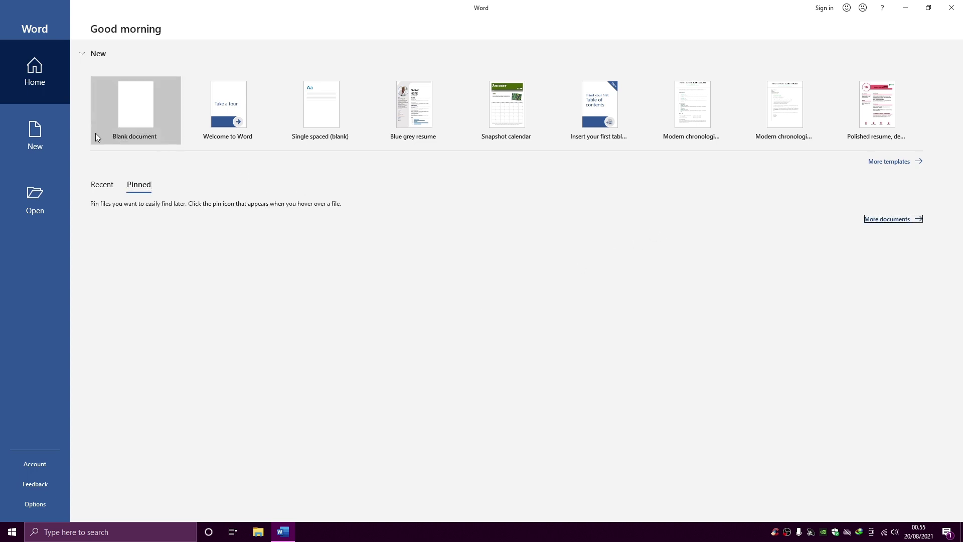
{"action": "left_click", "coordinate": [102, 187]}
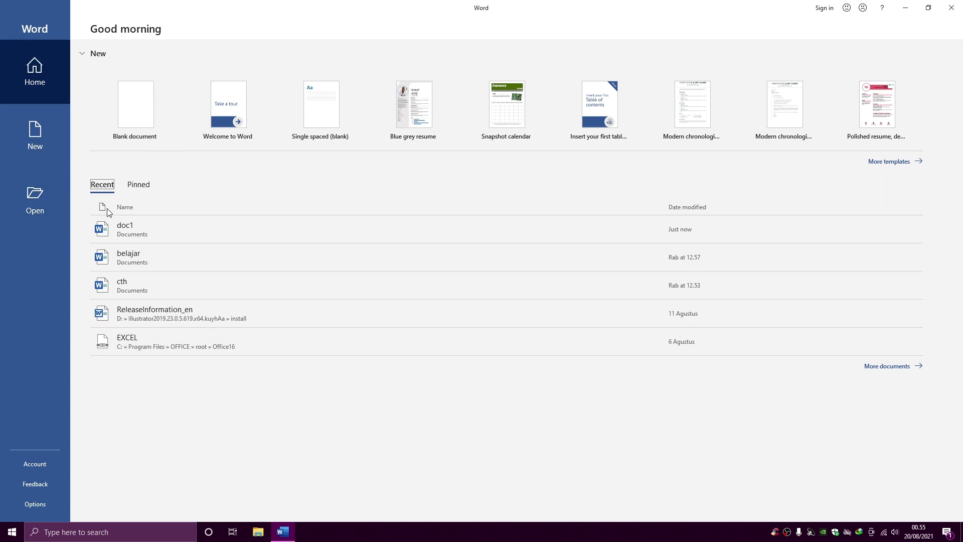
Look through the templates available for creating a new document
{"action": "left_click", "coordinate": [34, 131]}
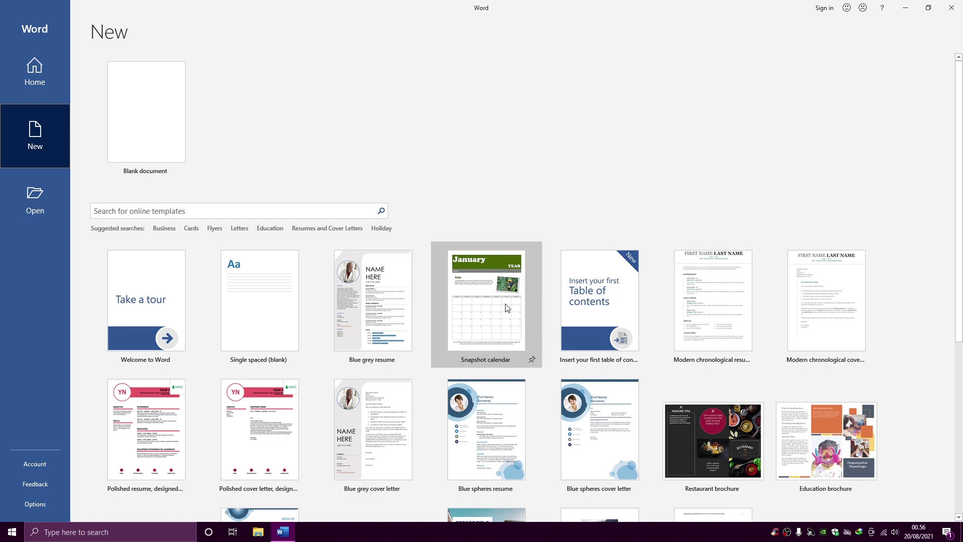
{"action": "scroll", "coordinate": [717, 441], "scroll_direction": "down", "scroll_amount": 3}
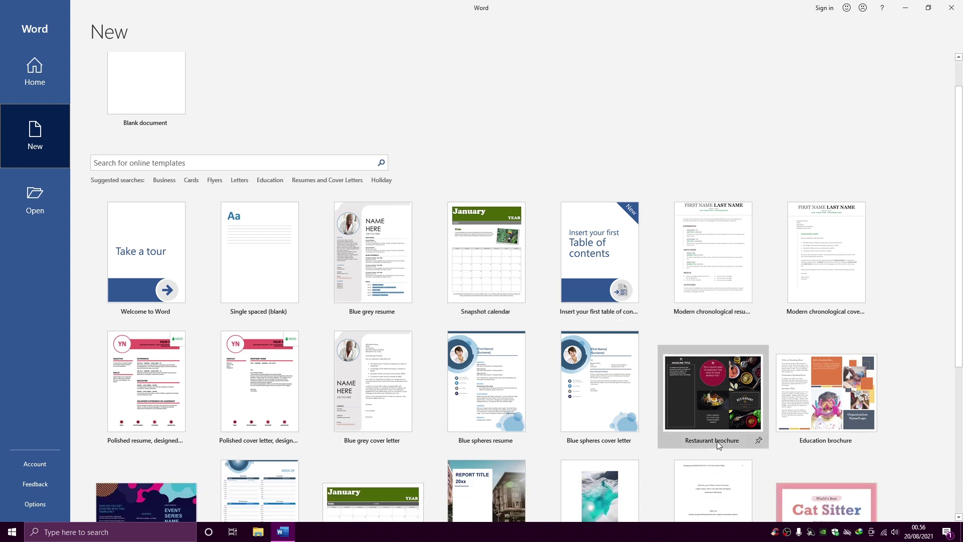
{"action": "scroll", "coordinate": [719, 446], "scroll_direction": "up", "scroll_amount": 3}
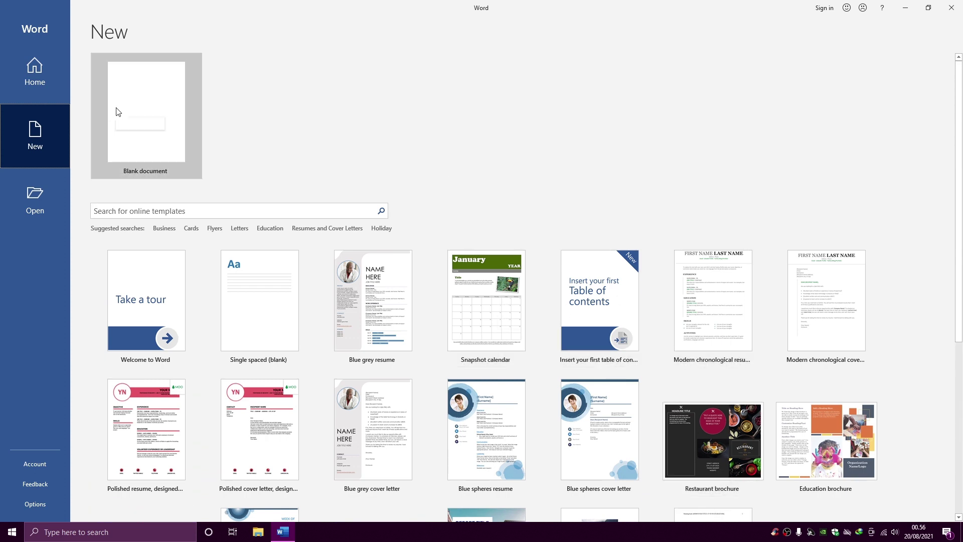
Review the places for opening files: recent documents and folders, OneDrive, and This PC
{"action": "left_click", "coordinate": [28, 205]}
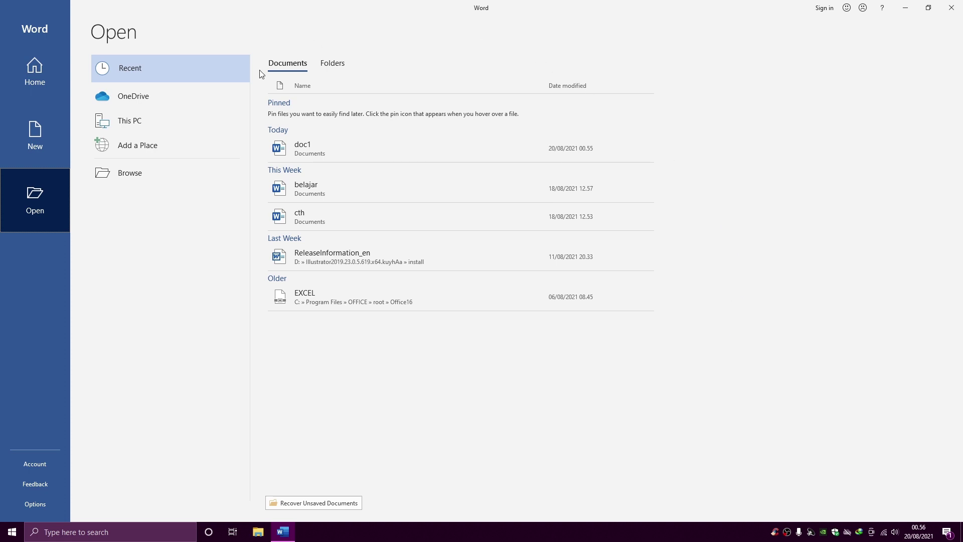
{"action": "left_click", "coordinate": [338, 65]}
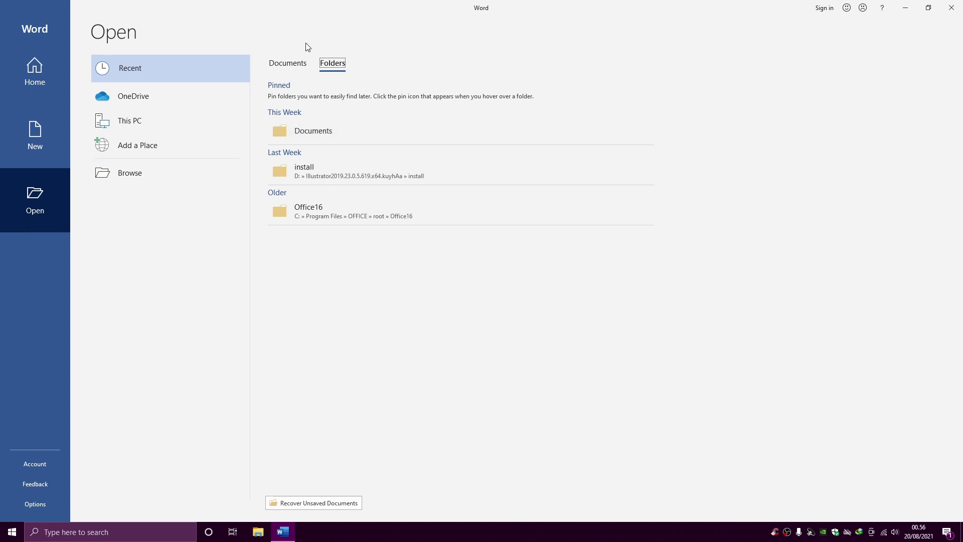
{"action": "left_click", "coordinate": [301, 65]}
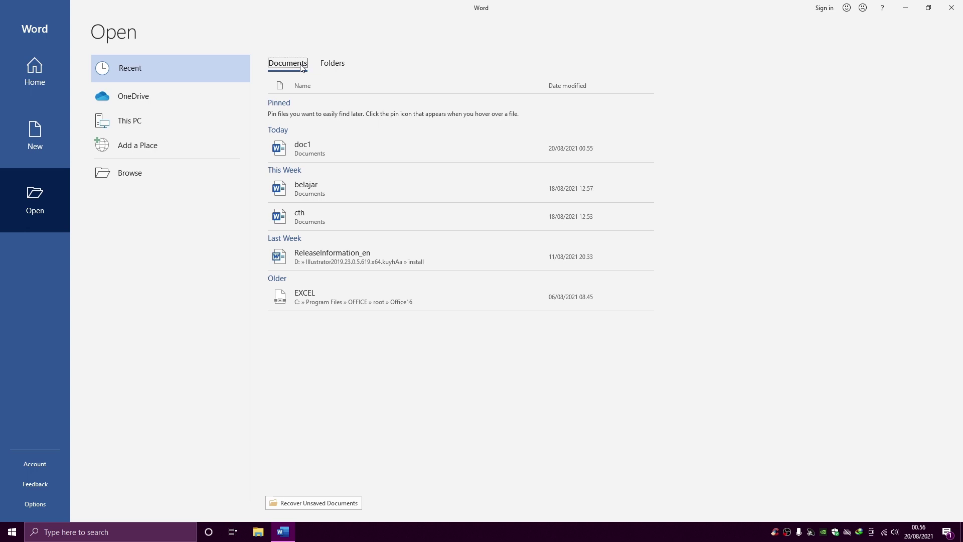
{"action": "left_click", "coordinate": [206, 103]}
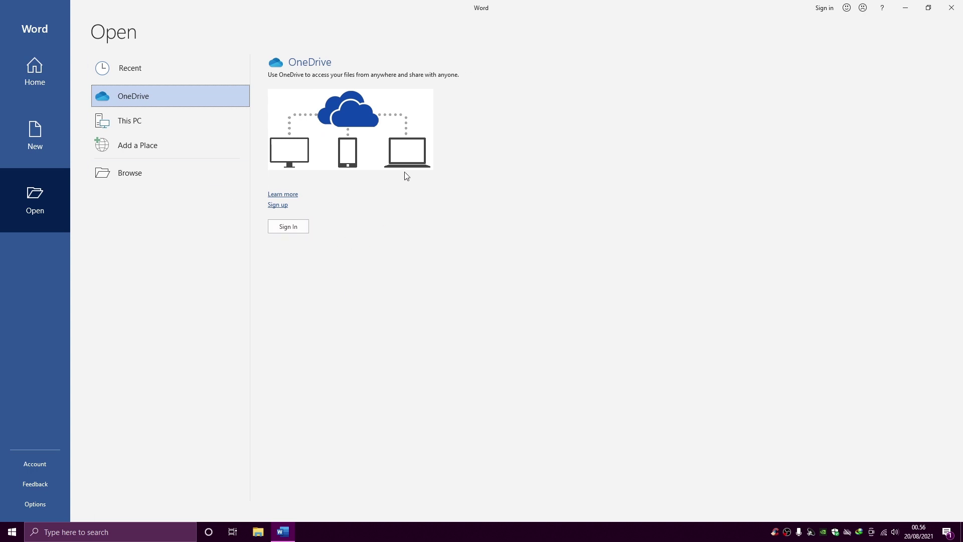
{"action": "left_click", "coordinate": [157, 128]}
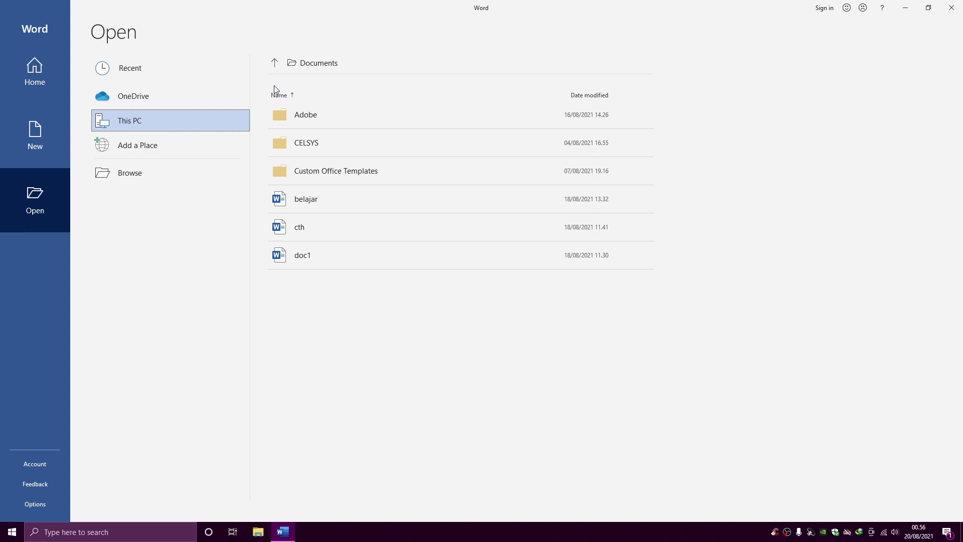
Browse the HDD-1TB (D:) drive and Documents folder, open the belajar document from Documents, and close it again
{"action": "left_click", "coordinate": [184, 176]}
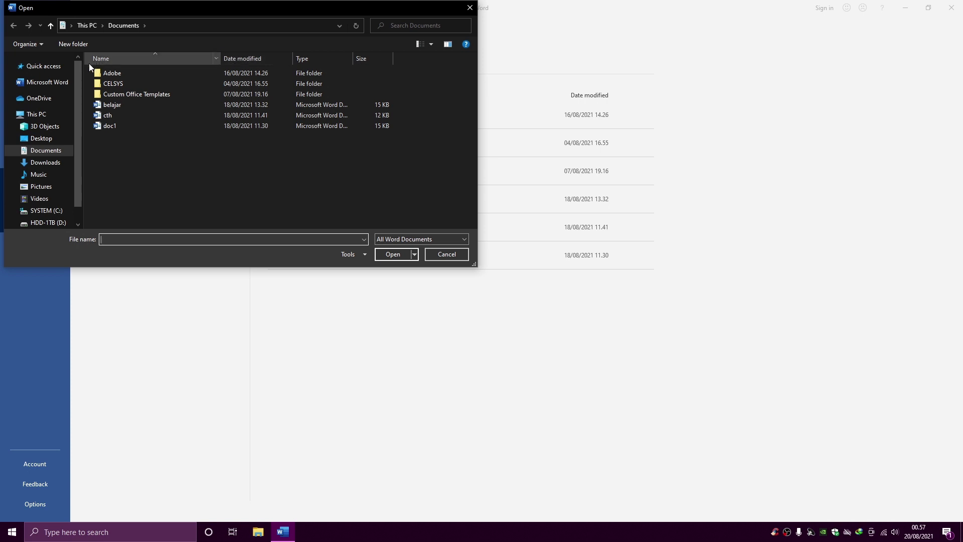
{"action": "scroll", "coordinate": [43, 156], "scroll_direction": "down", "scroll_amount": 1}
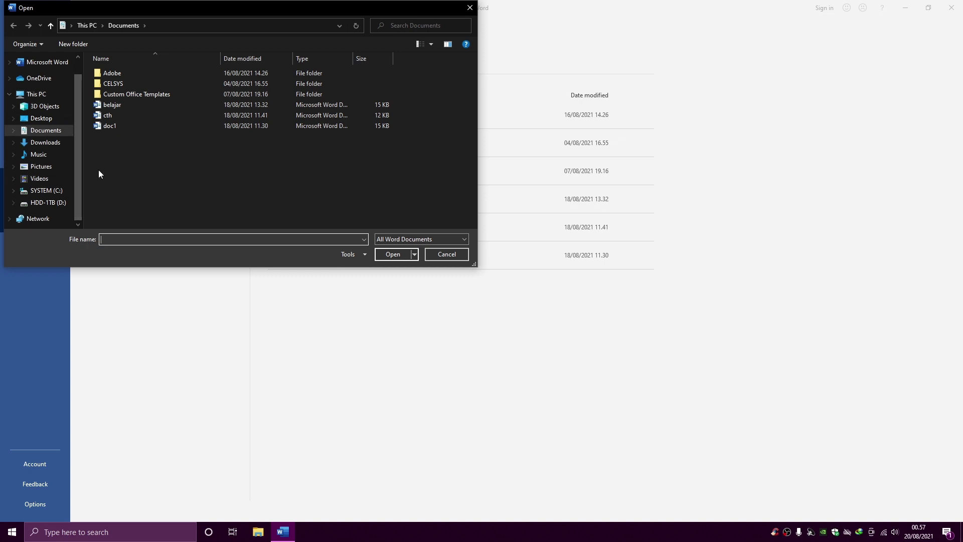
{"action": "left_click", "coordinate": [60, 205]}
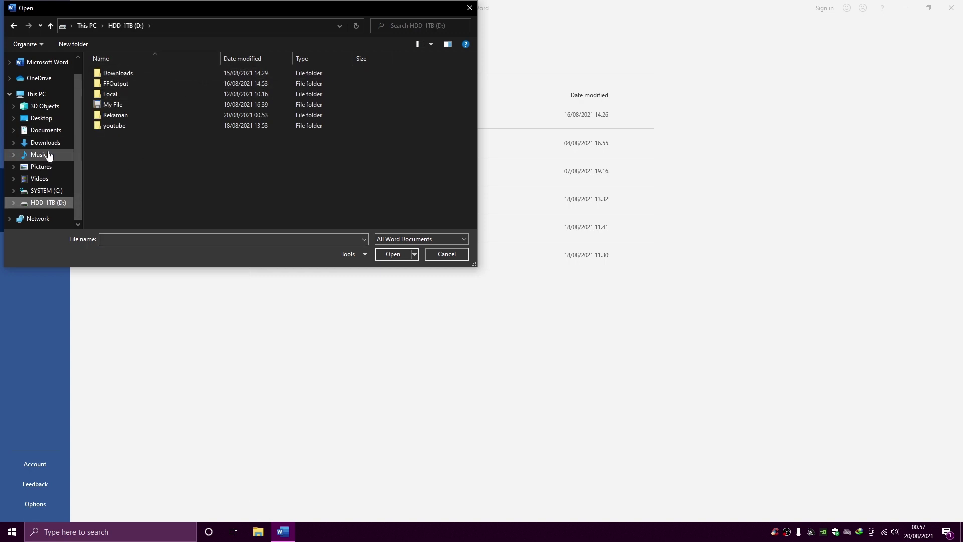
{"action": "left_click", "coordinate": [52, 132]}
{"action": "left_click", "coordinate": [113, 104]}
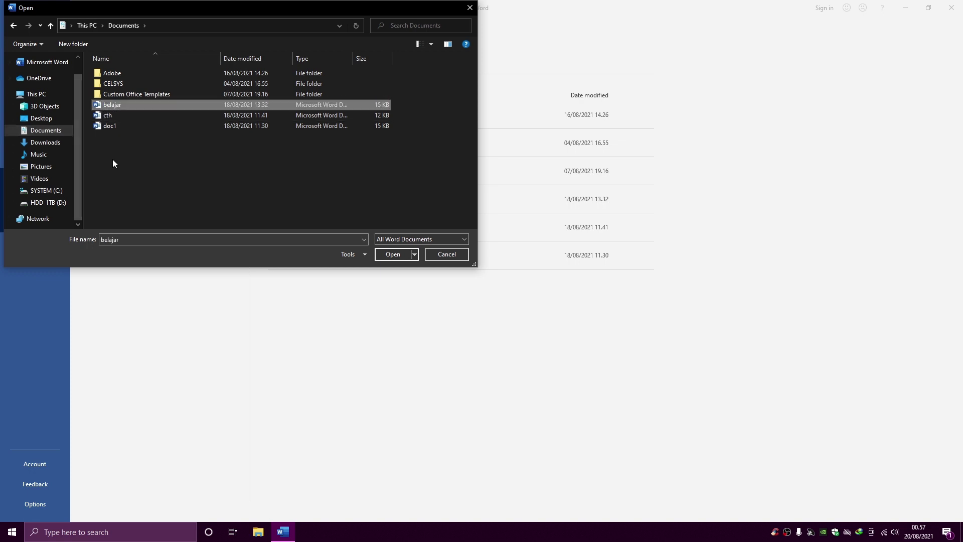
{"action": "left_click", "coordinate": [393, 254]}
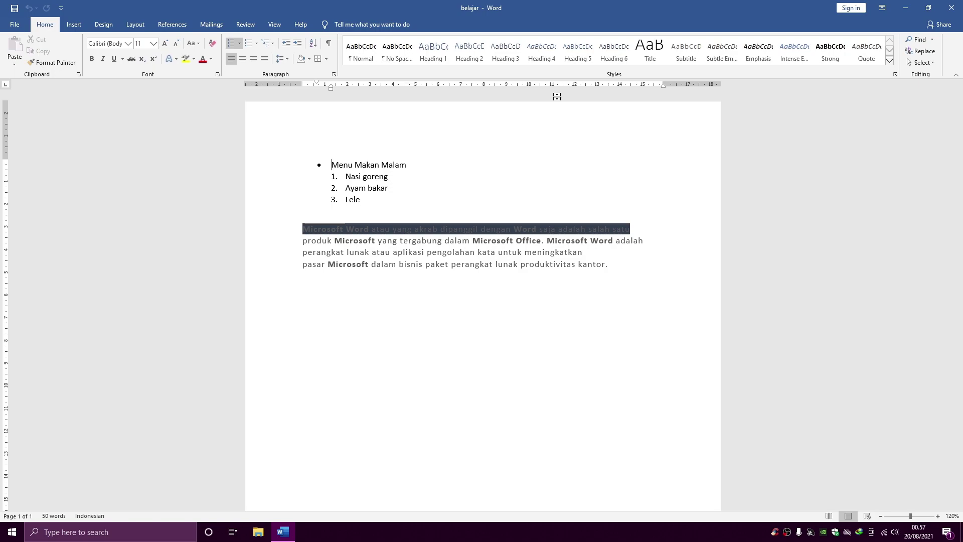
{"action": "left_click", "coordinate": [951, 7]}
Relaunch Word from the desktop and create a new blank document
{"action": "double_click", "coordinate": [18, 224]}
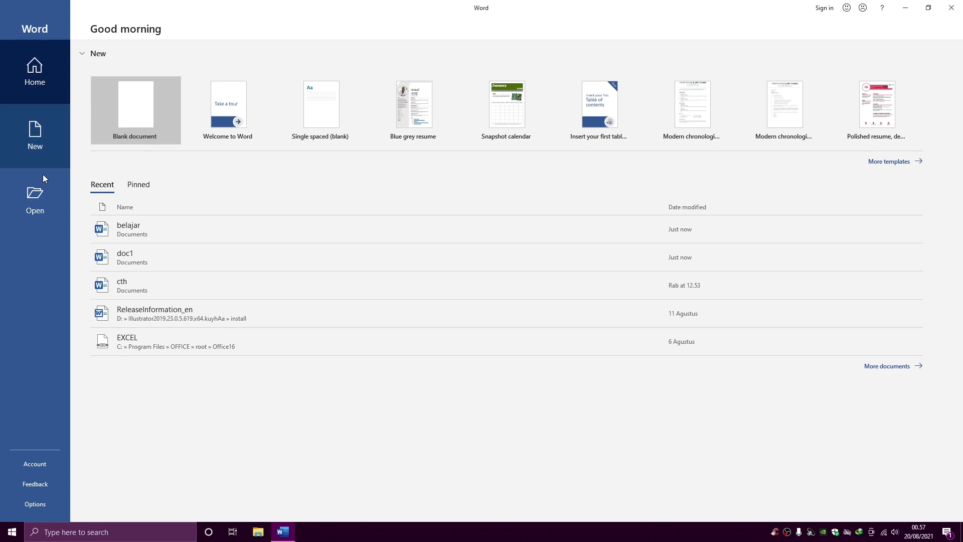
{"action": "left_click", "coordinate": [19, 209]}
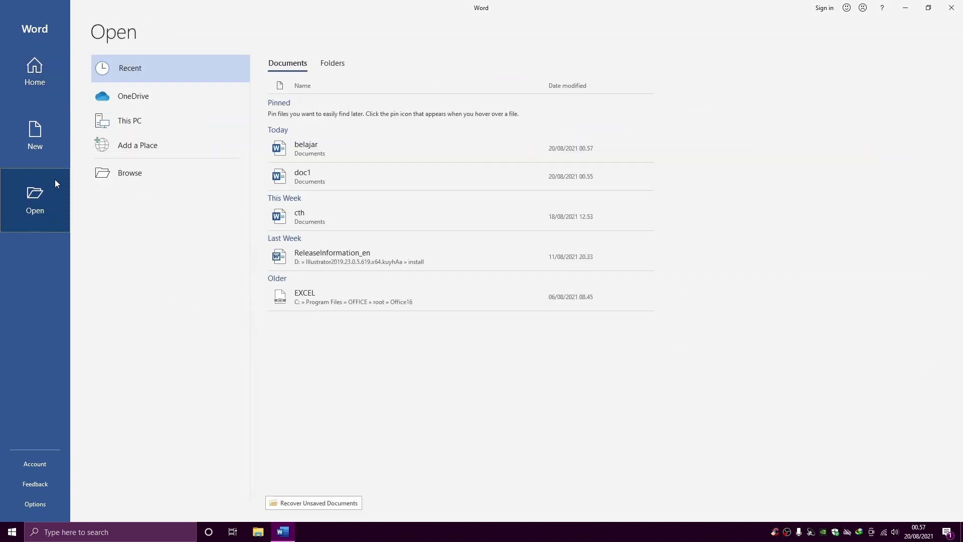
{"action": "left_click", "coordinate": [50, 66]}
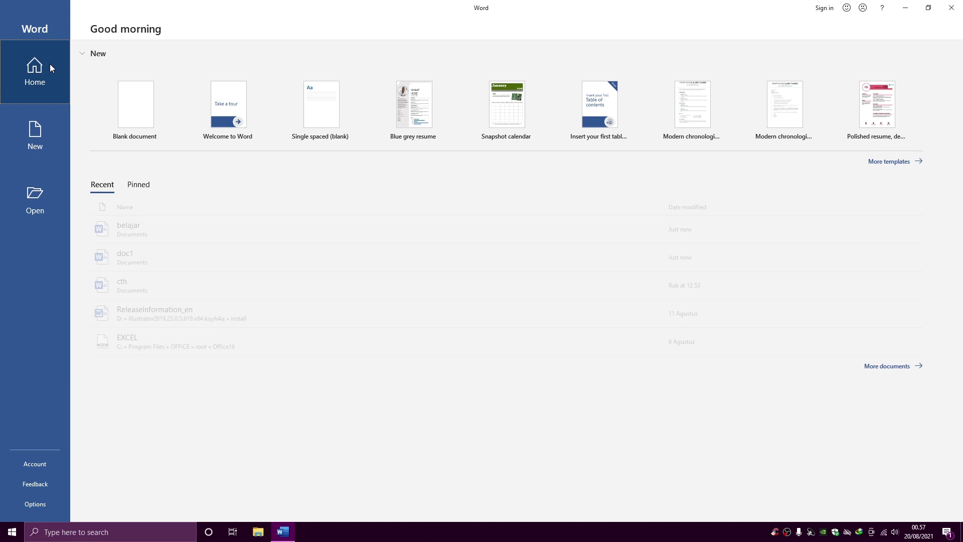
{"action": "left_click", "coordinate": [144, 99]}
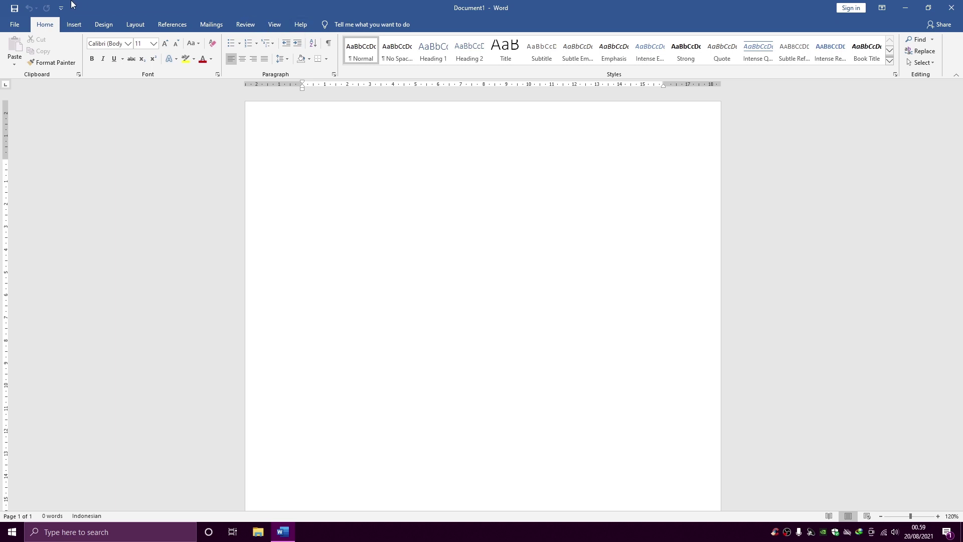
Save the blank document as a Word Document named belajar on the HDD-1TB (D:) drive
{"action": "left_click", "coordinate": [11, 7]}
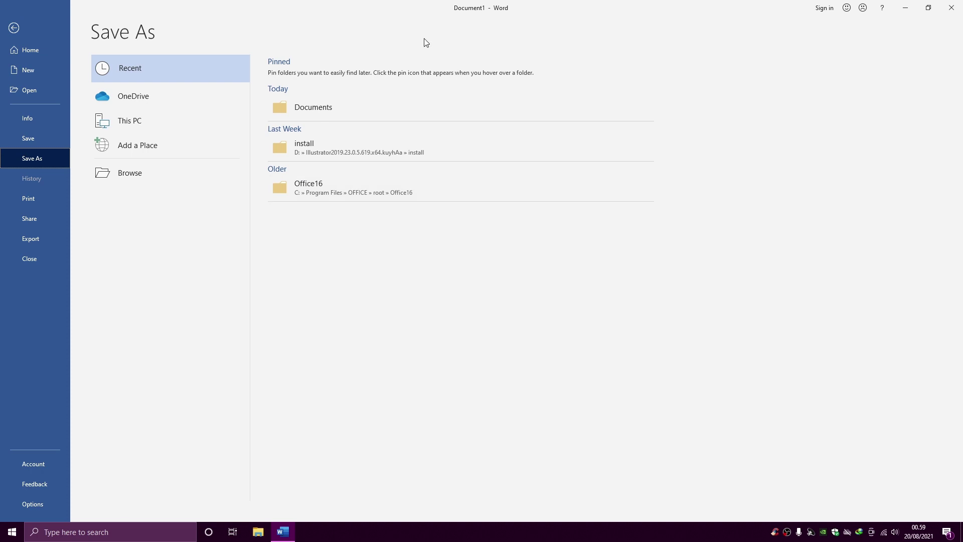
{"action": "left_click", "coordinate": [13, 29]}
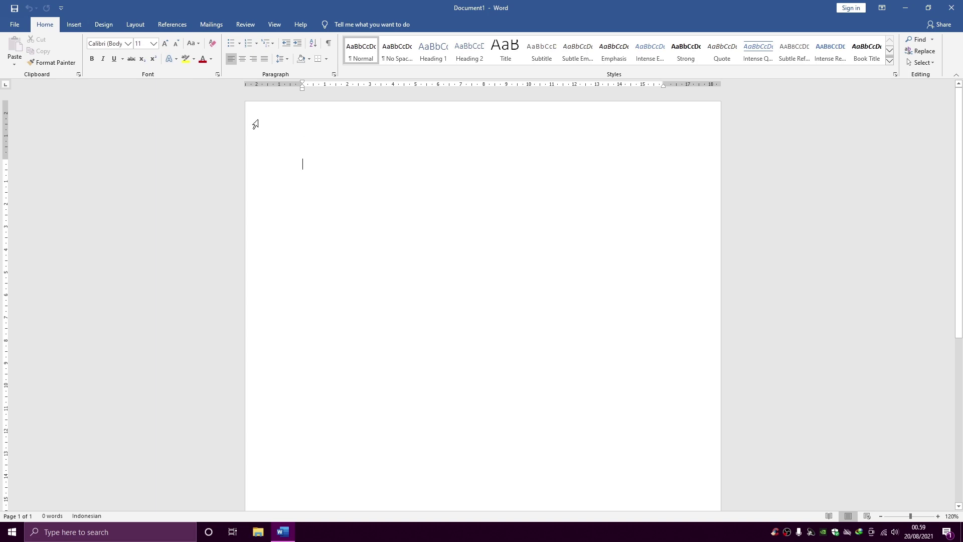
{"action": "left_click", "coordinate": [13, 9]}
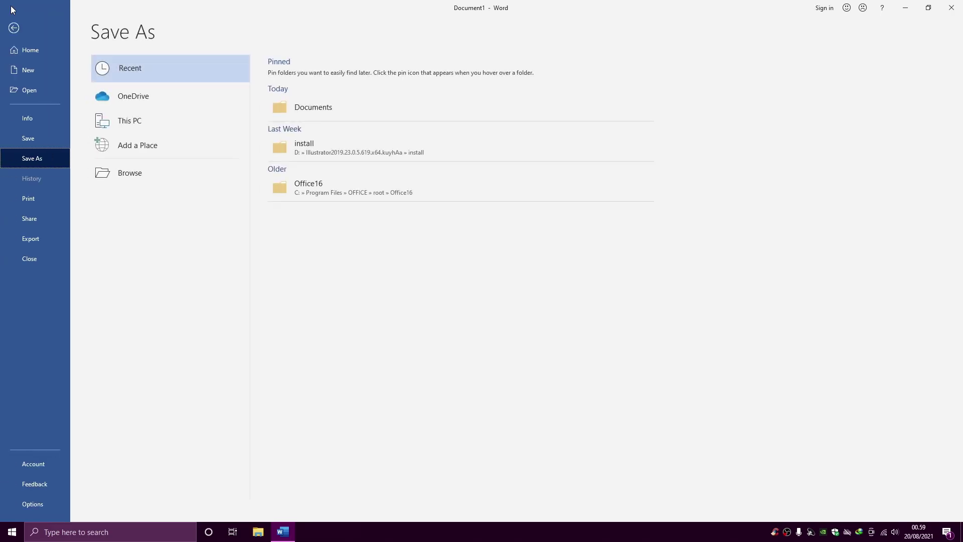
{"action": "left_click", "coordinate": [46, 138]}
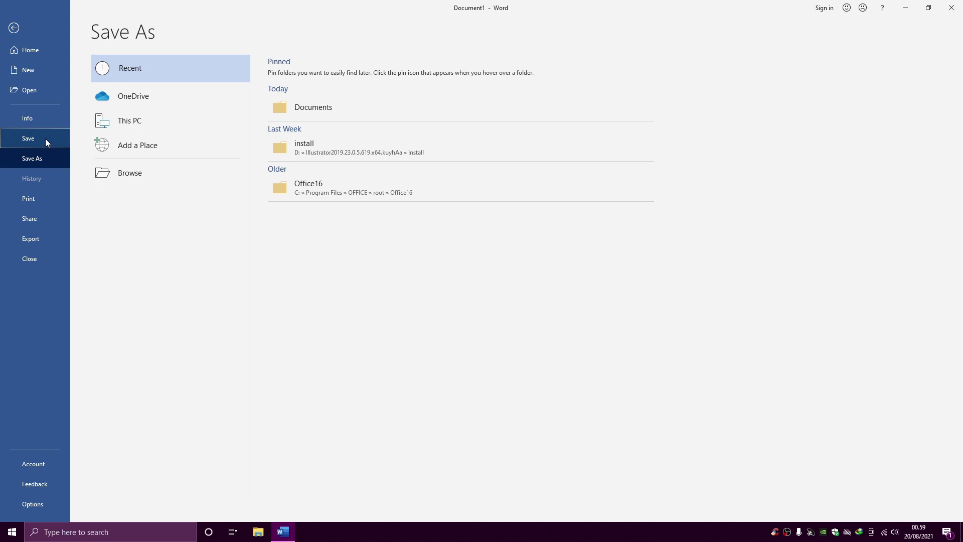
{"action": "left_click", "coordinate": [165, 182]}
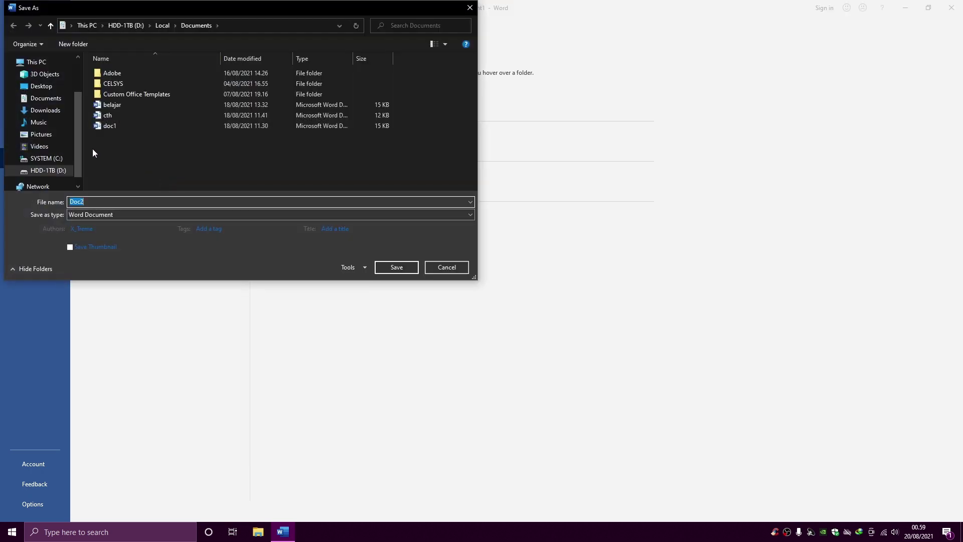
{"action": "left_click", "coordinate": [55, 171]}
{"action": "left_click", "coordinate": [113, 201]}
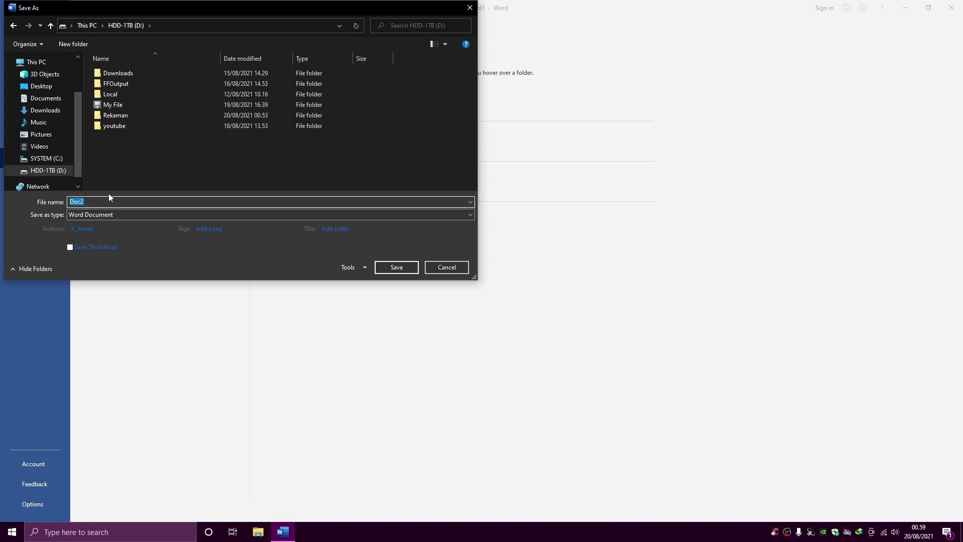
{"action": "type", "text": "belajar"}
{"action": "left_click", "coordinate": [392, 265]}
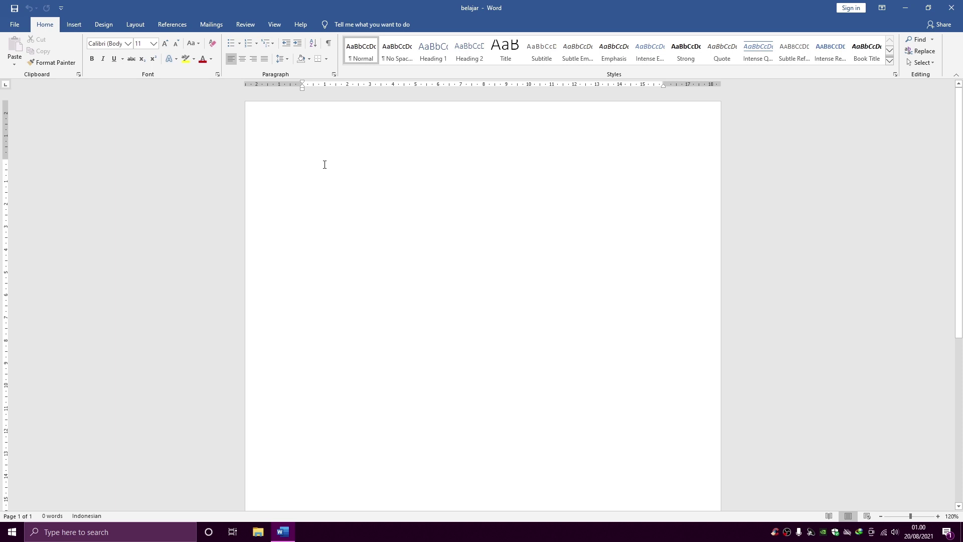
Enter the text "Saya ingin belajar" on the blank page, and undo and redo part of the typing
{"action": "type", "text": "saya ingin"}
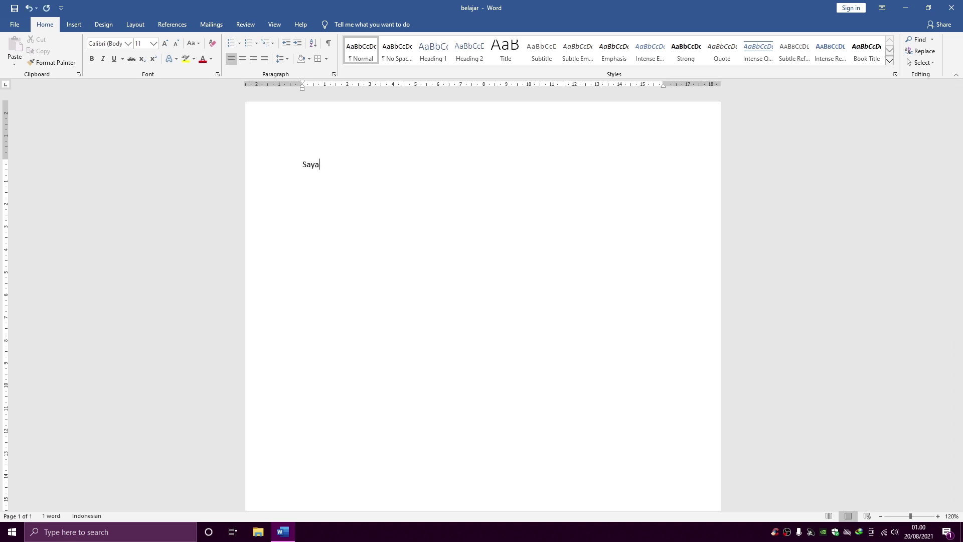
{"action": "type", "text": " belajar"}
{"action": "left_click", "coordinate": [30, 9]}
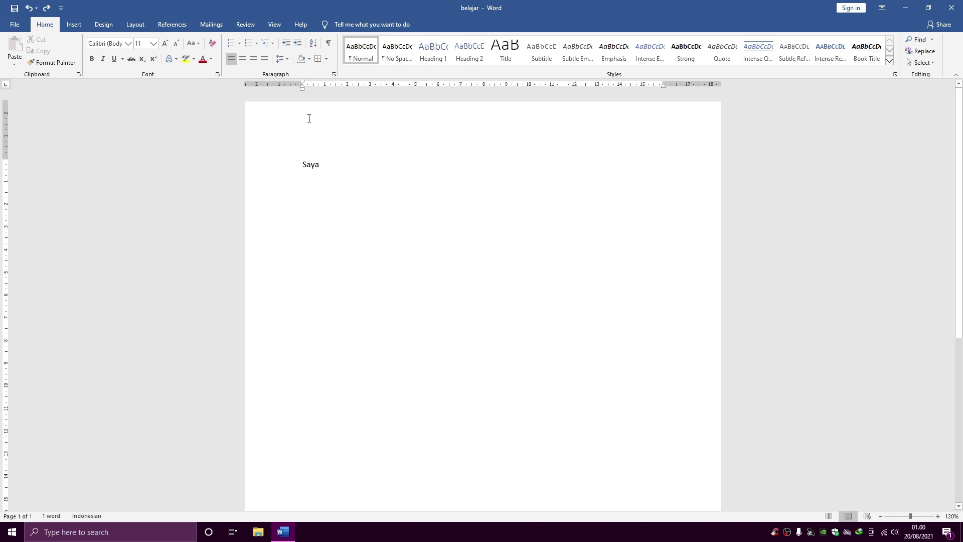
{"action": "left_click", "coordinate": [48, 8]}
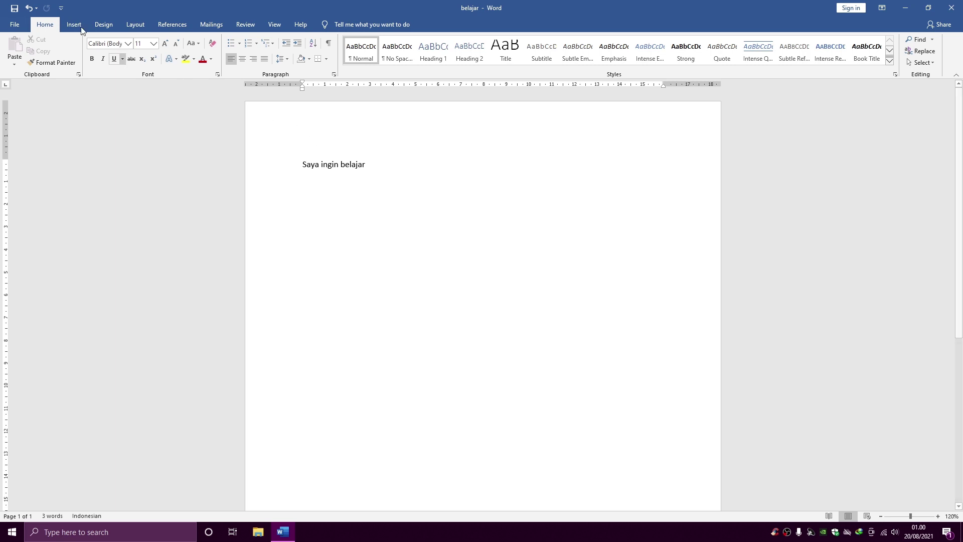
Add the New command to the Quick Access Toolbar and remove it again
{"action": "left_click", "coordinate": [62, 9]}
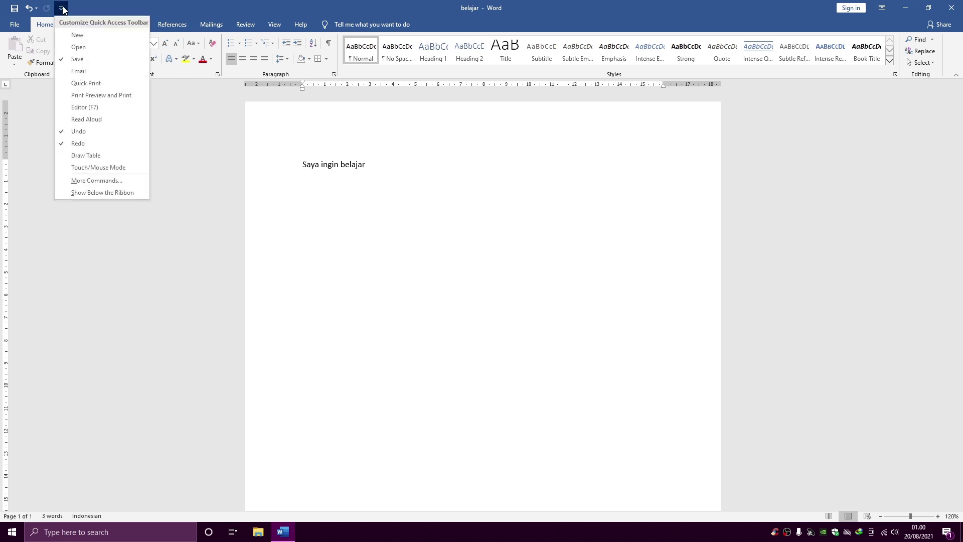
{"action": "left_click", "coordinate": [71, 37]}
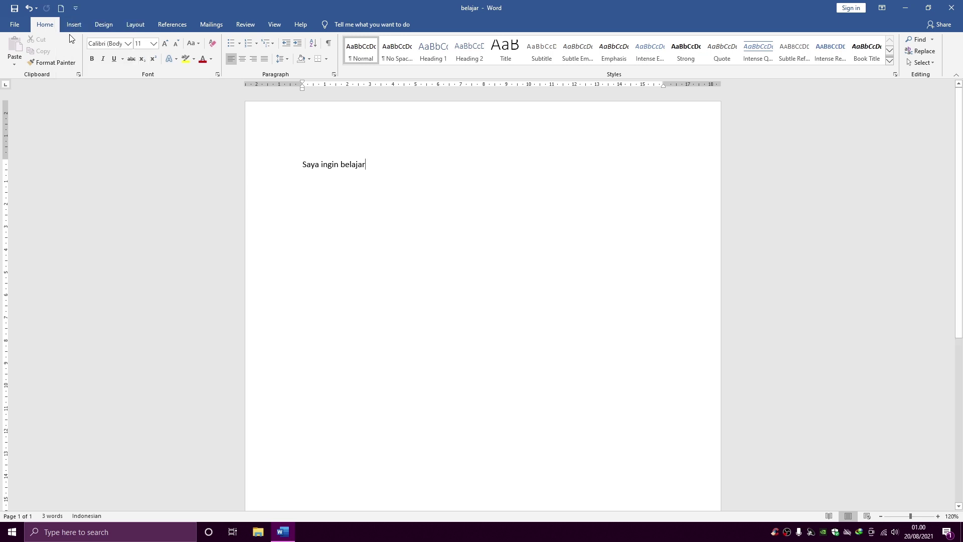
{"action": "left_click", "coordinate": [76, 8]}
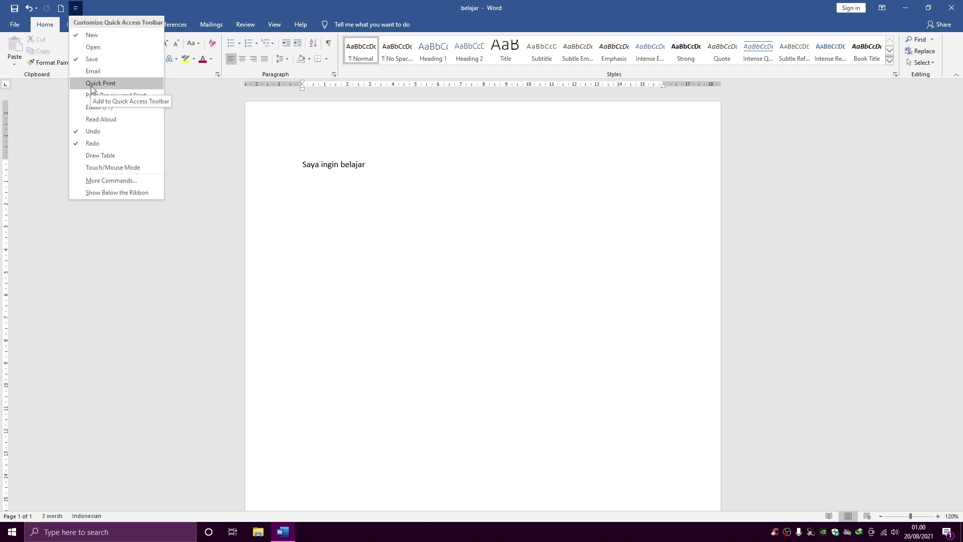
{"action": "left_click", "coordinate": [76, 9]}
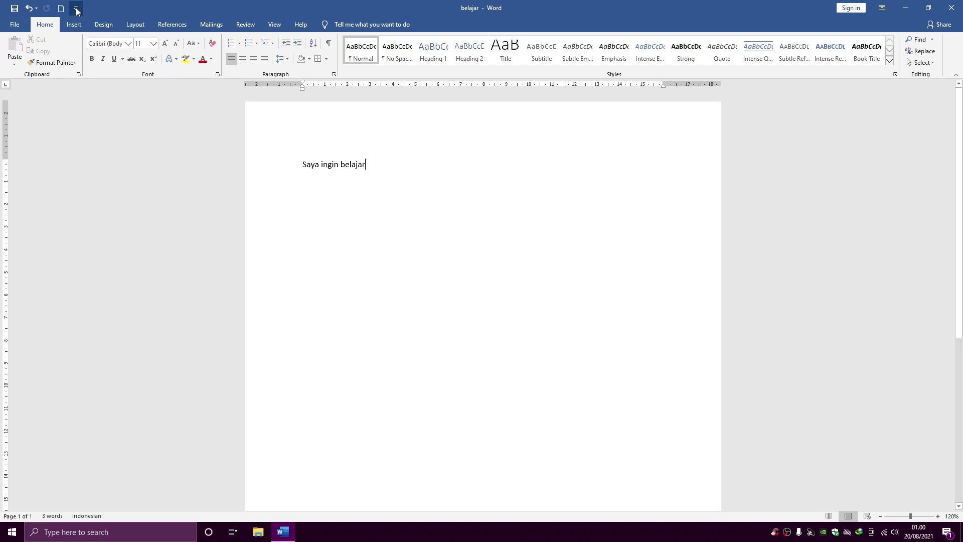
{"action": "right_click", "coordinate": [65, 11]}
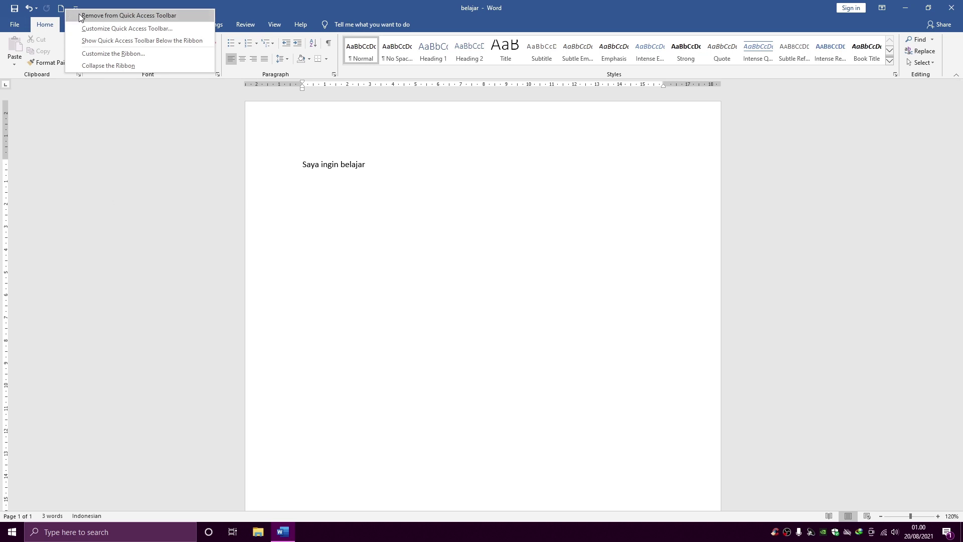
{"action": "left_click", "coordinate": [79, 15]}
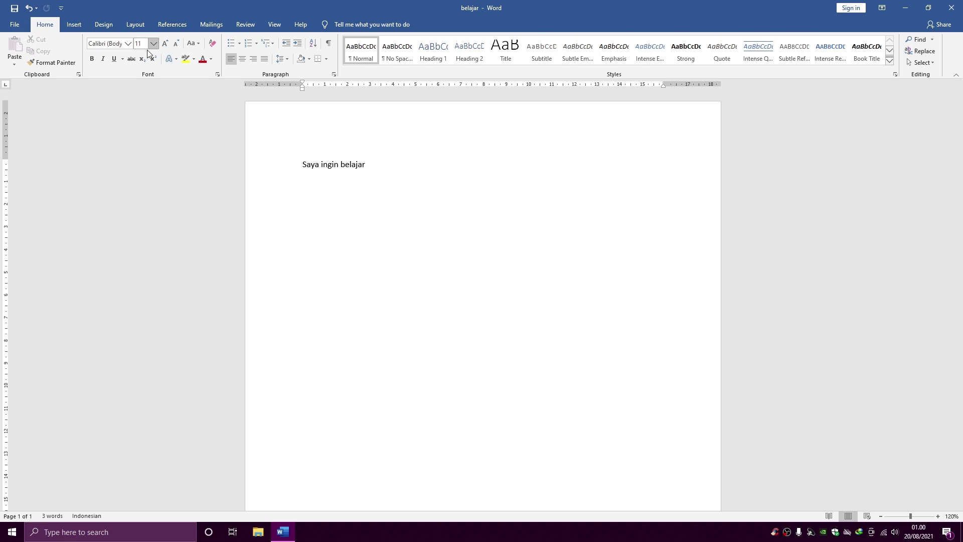
{"action": "left_click", "coordinate": [83, 25]}
{"action": "scroll", "coordinate": [83, 25], "scroll_direction": "down", "scroll_amount": 1}
{"action": "left_click", "coordinate": [49, 25]}
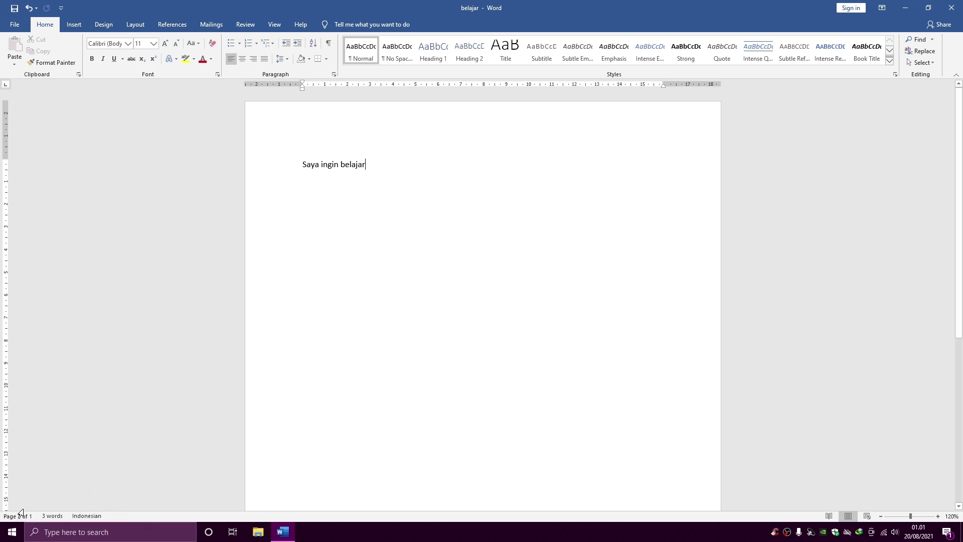
{"action": "scroll", "coordinate": [35, 466], "scroll_direction": "down", "scroll_amount": 1}
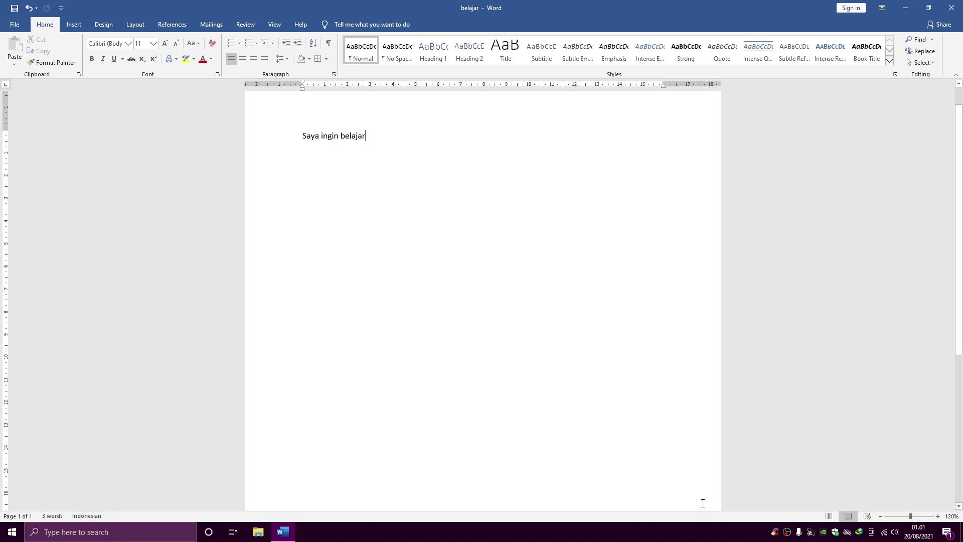
View the document in Read Mode and Web Layout, returning to Print Layout after each
{"action": "left_click", "coordinate": [829, 516]}
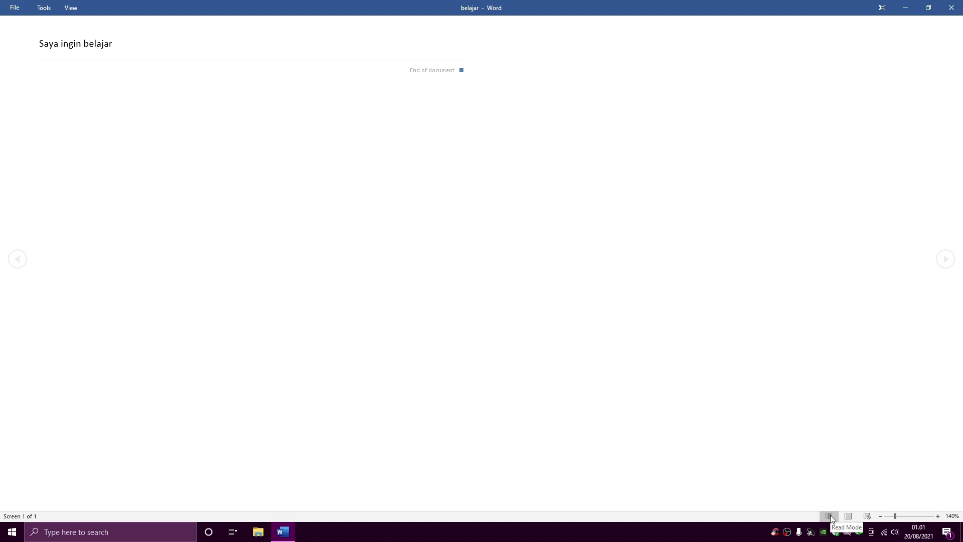
{"action": "left_click", "coordinate": [851, 516]}
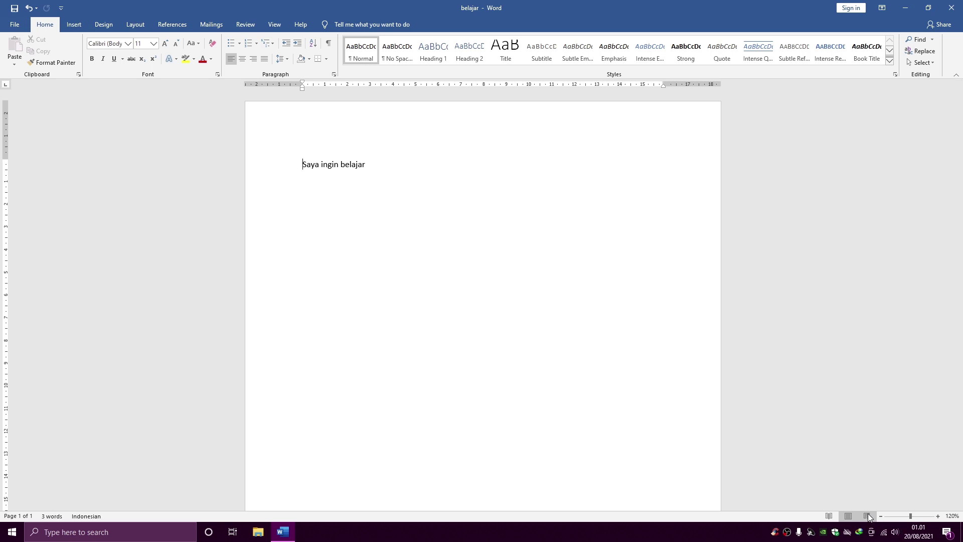
{"action": "left_click", "coordinate": [867, 515]}
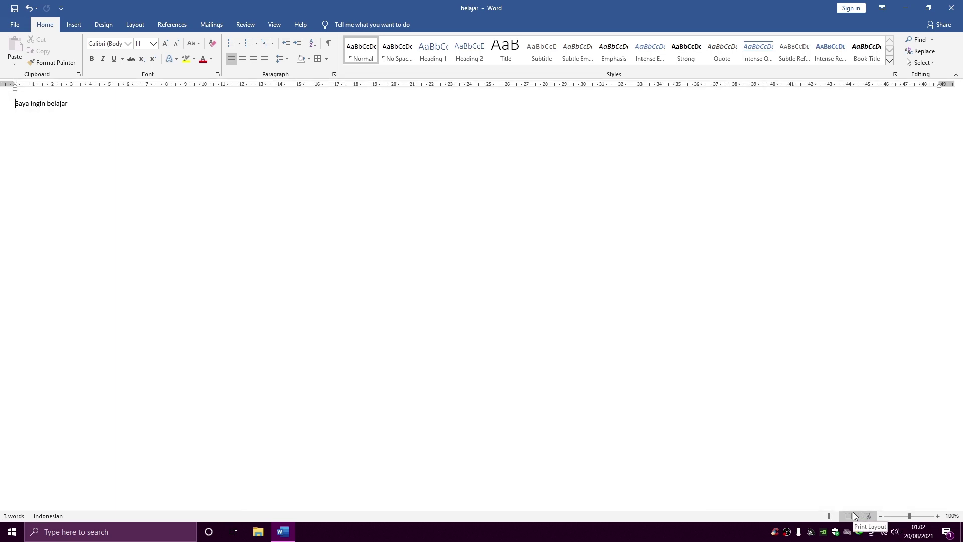
{"action": "left_click", "coordinate": [853, 515]}
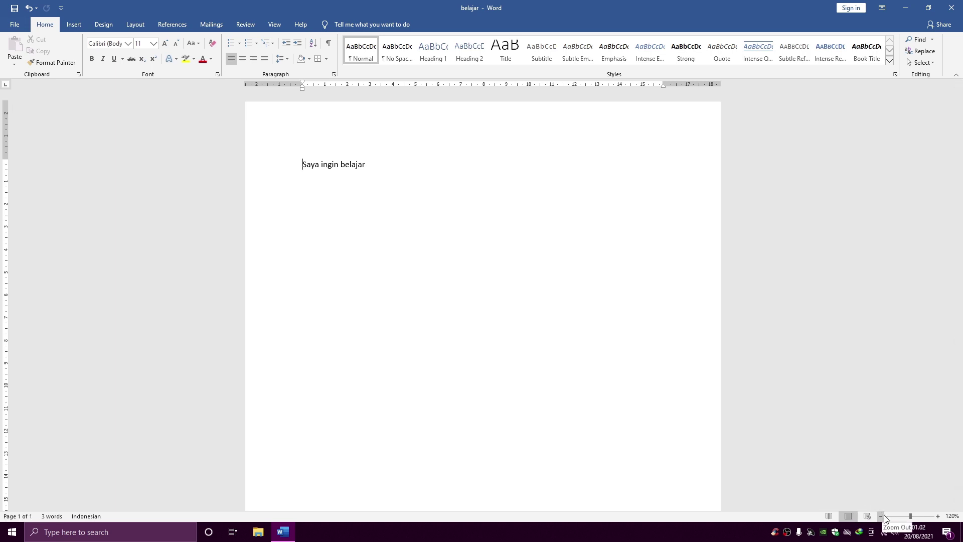
Zoom the page out to 110% and in to 160%, and return it to 120%
{"action": "left_click", "coordinate": [883, 515]}
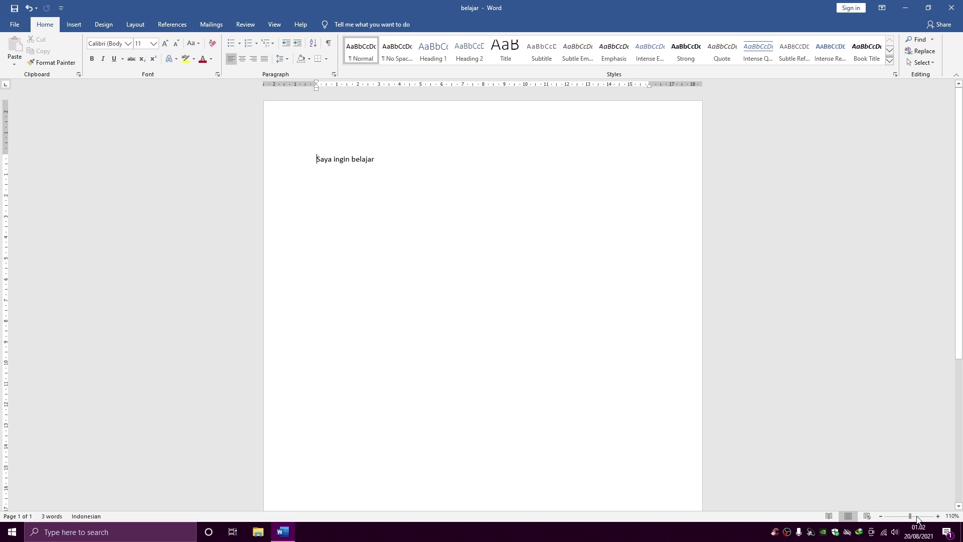
{"action": "left_click", "coordinate": [938, 517]}
{"action": "left_click", "coordinate": [938, 516]}
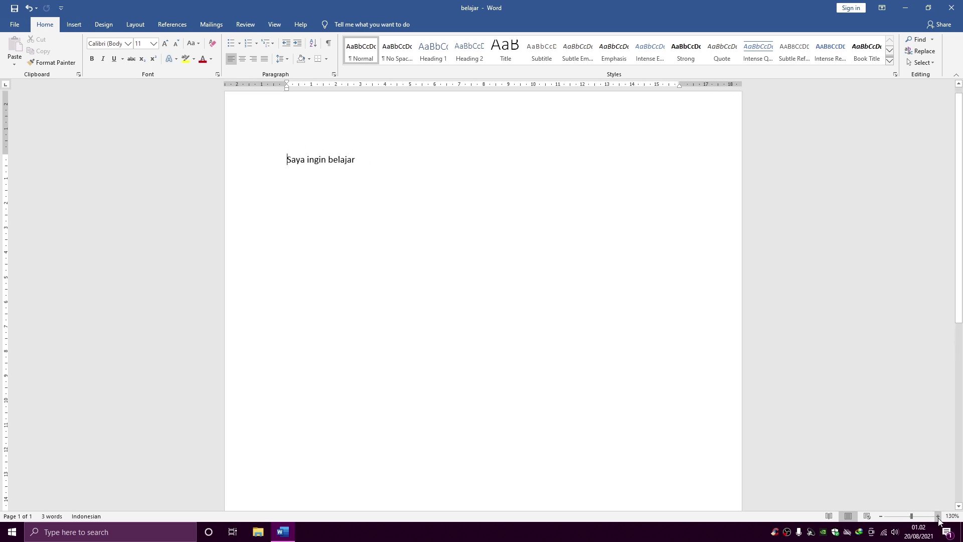
{"action": "left_click", "coordinate": [938, 516]}
{"action": "left_click", "coordinate": [938, 516]}
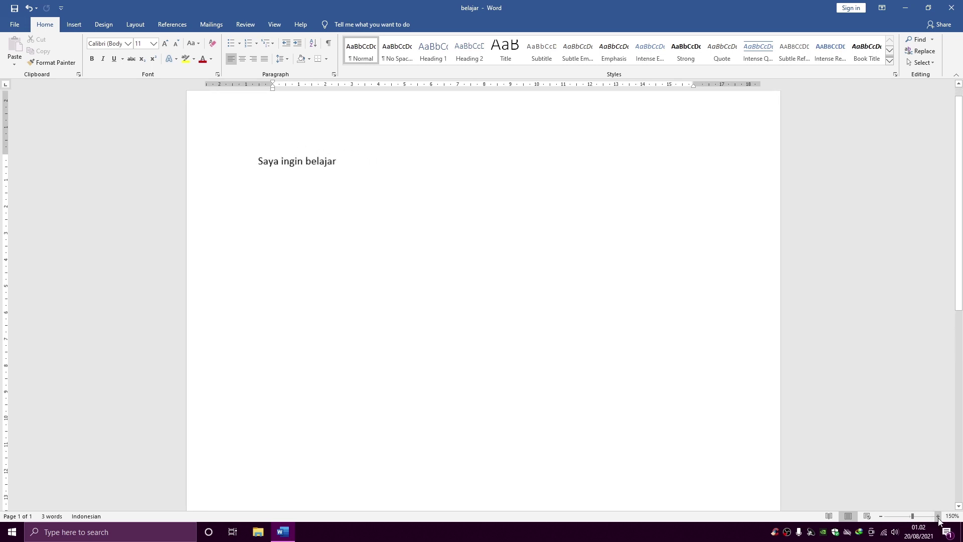
{"action": "left_click", "coordinate": [938, 517]}
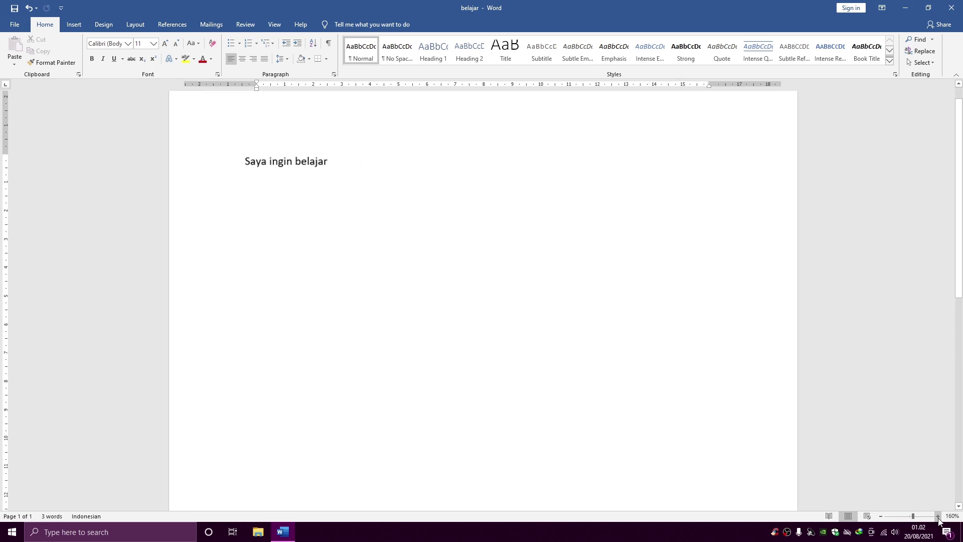
{"action": "left_click", "coordinate": [883, 517]}
{"action": "left_click", "coordinate": [882, 517]}
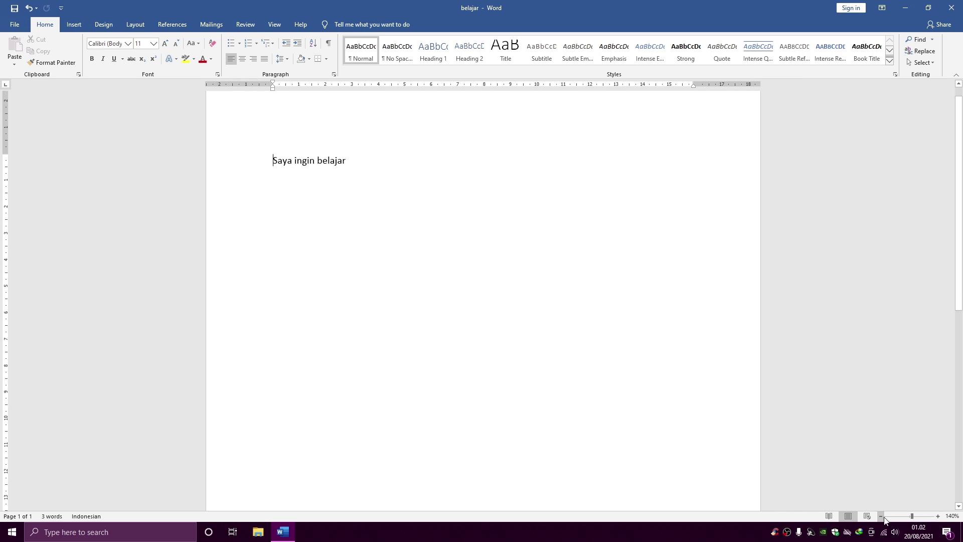
{"action": "left_click", "coordinate": [882, 516]}
{"action": "left_click", "coordinate": [882, 517]}
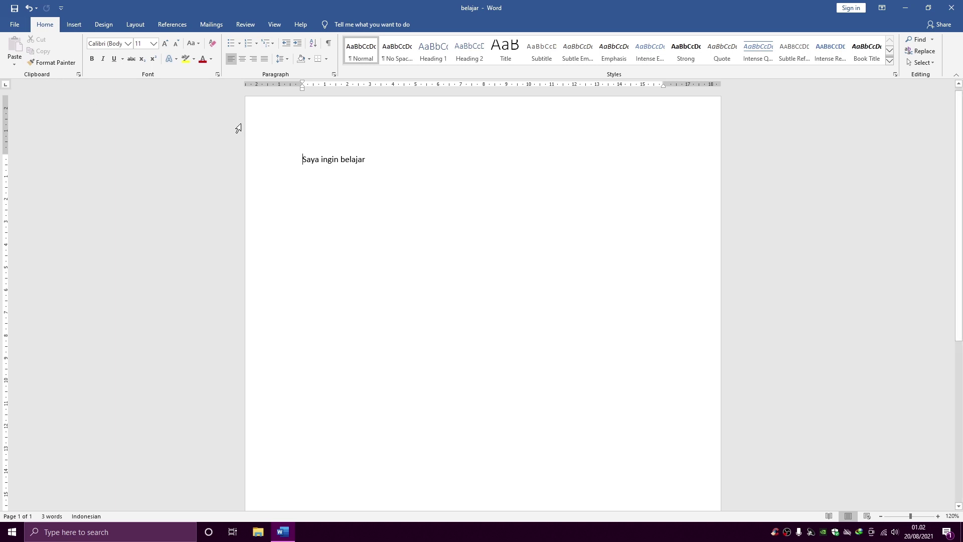
Cut the line "Saya ingin belajar" and paste it back twice, as the first and second lines
{"action": "left_click_drag", "start_coordinate": [301, 159], "coordinate": [378, 161]}
{"action": "left_click", "coordinate": [378, 162]}
{"action": "left_click_drag", "start_coordinate": [302, 159], "coordinate": [377, 163]}
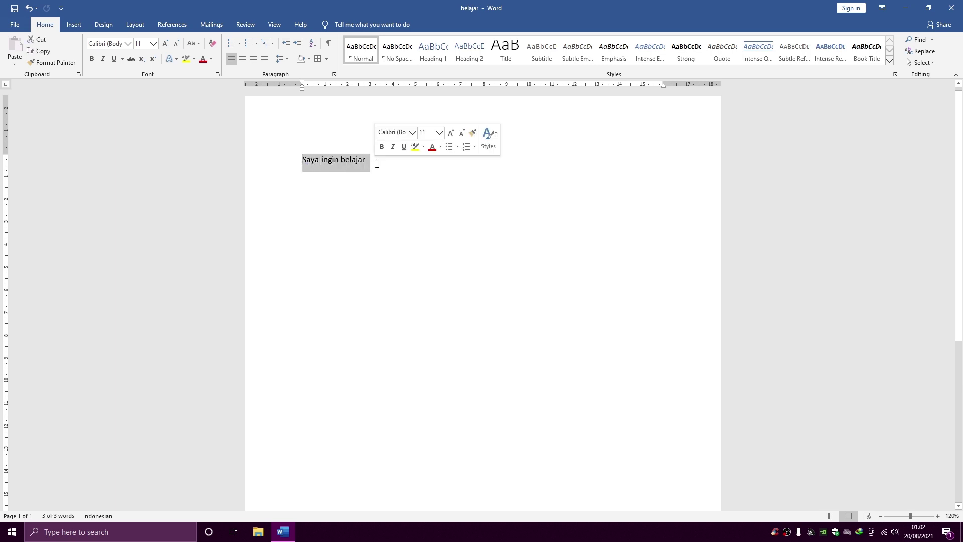
{"action": "left_click", "coordinate": [42, 40]}
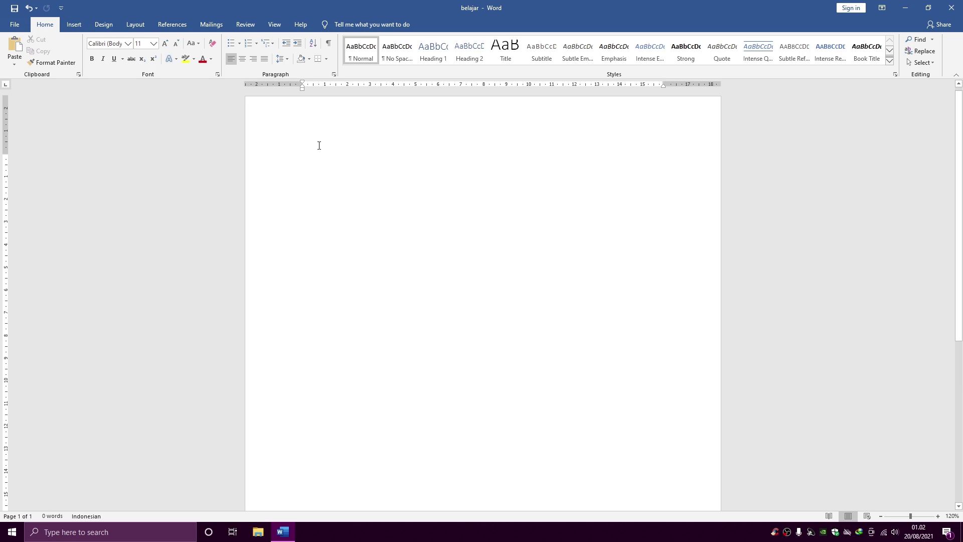
{"action": "left_click", "coordinate": [13, 50]}
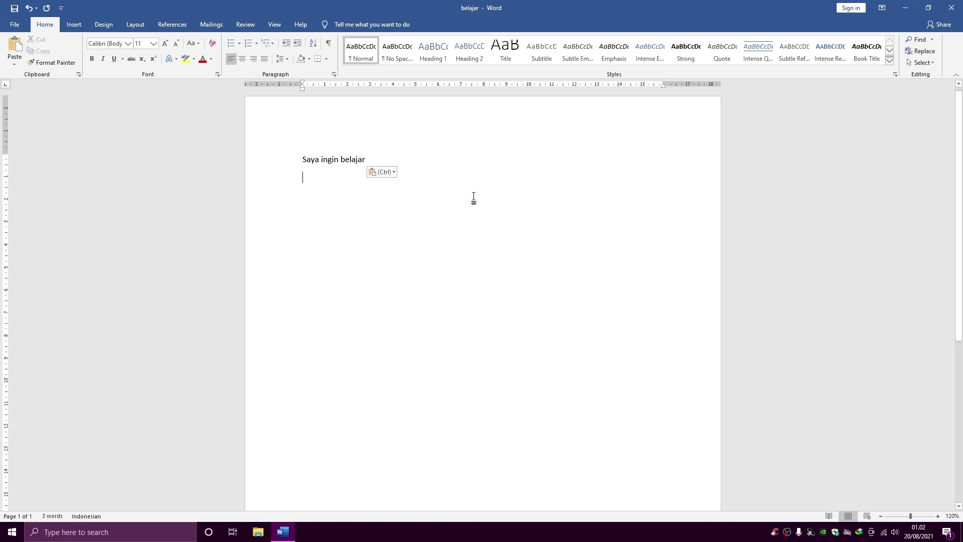
{"action": "key", "text": "ctrl+v"}
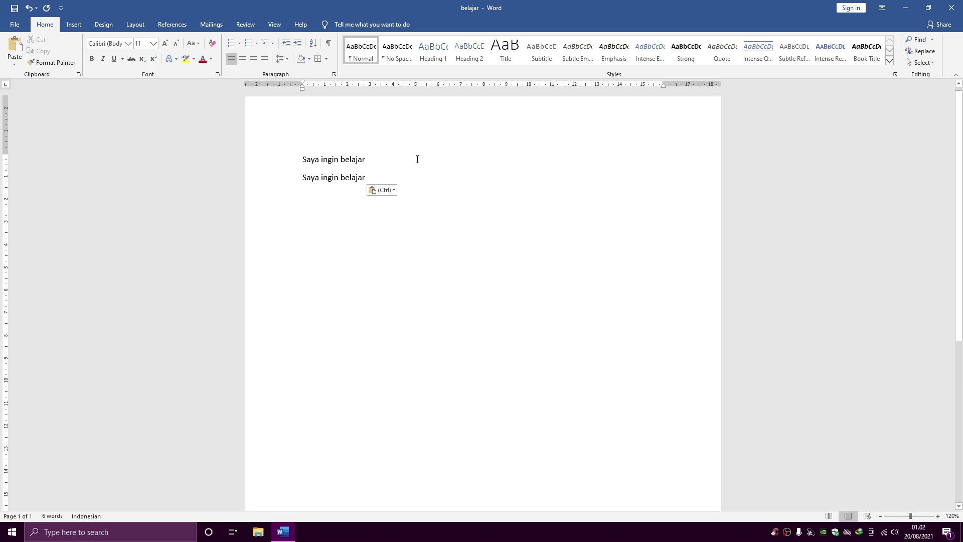
Copy the second line and paste it below as a third line and, keeping text only, as a fourth line
{"action": "left_click_drag", "start_coordinate": [301, 179], "coordinate": [361, 177]}
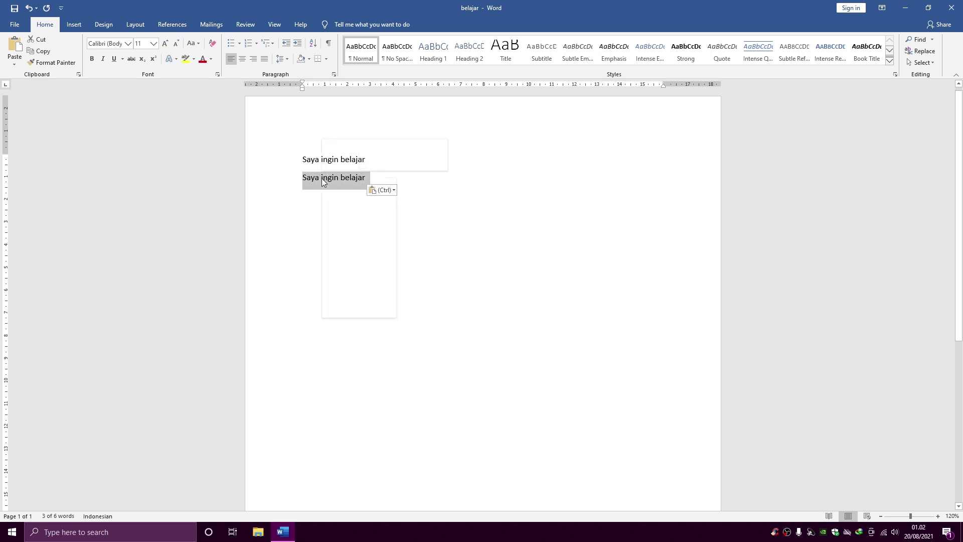
{"action": "right_click", "coordinate": [322, 181]}
{"action": "left_click", "coordinate": [343, 195]}
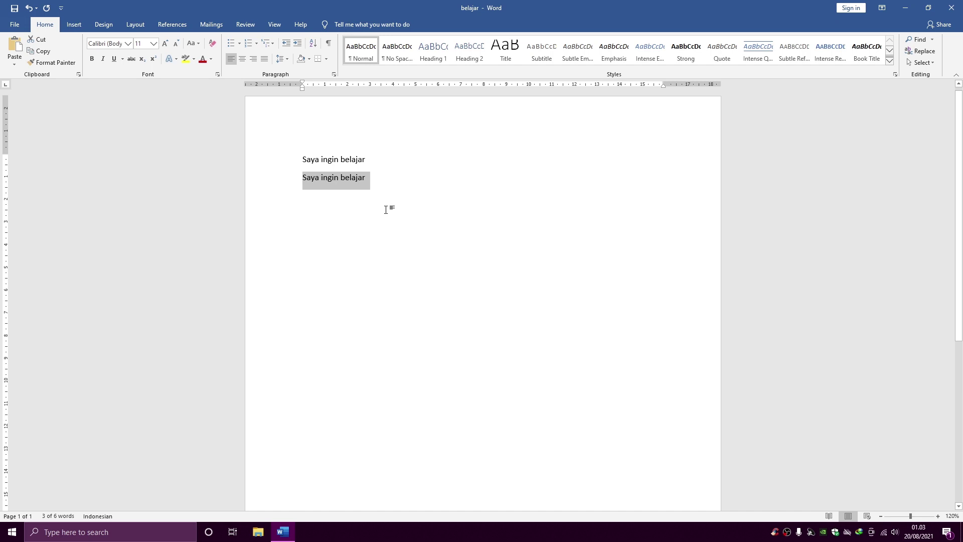
{"action": "left_click", "coordinate": [386, 210]}
{"action": "key", "text": "ctrl+v"}
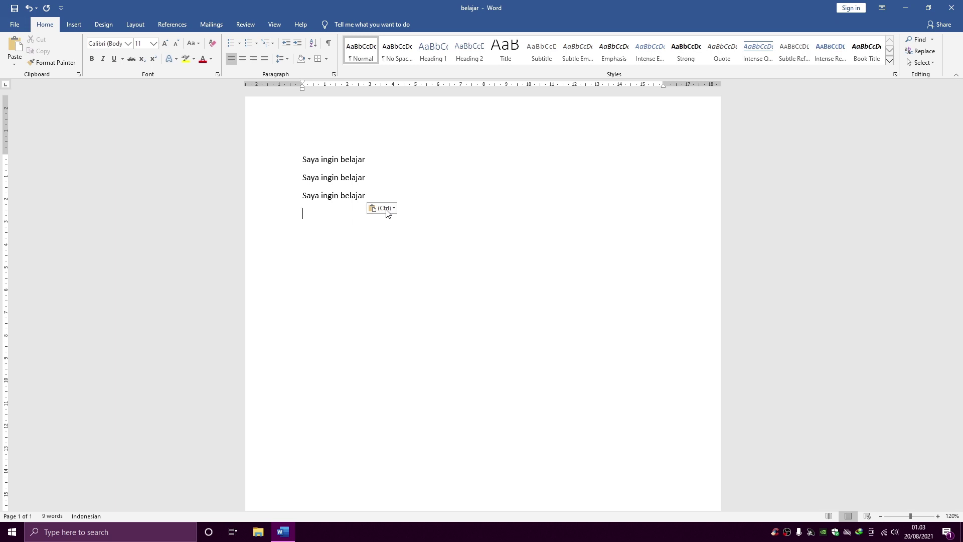
{"action": "right_click", "coordinate": [323, 210]}
{"action": "left_click", "coordinate": [391, 254]}
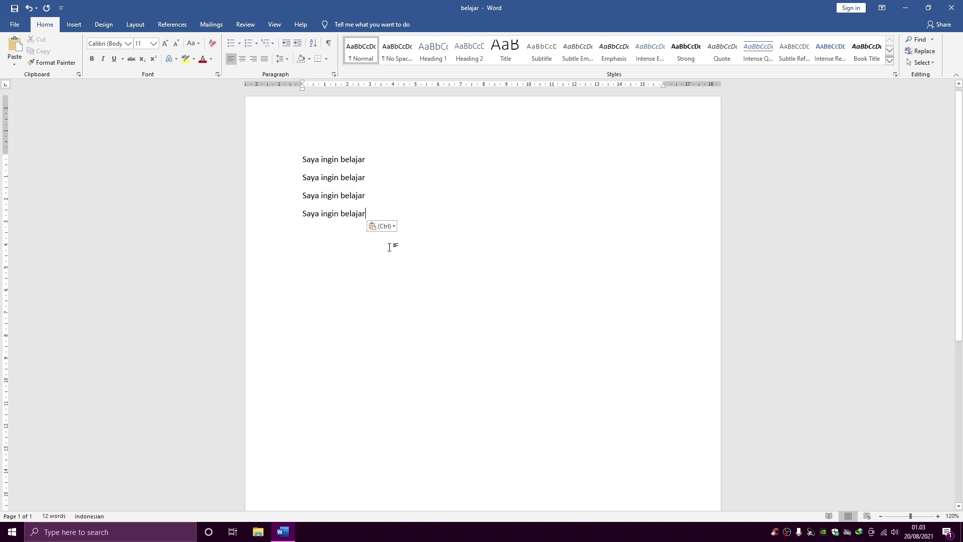
Start a new line below the fourth one and preview the paste options there without pasting
{"action": "key", "text": "Return"}
{"action": "right_click", "coordinate": [321, 232]}
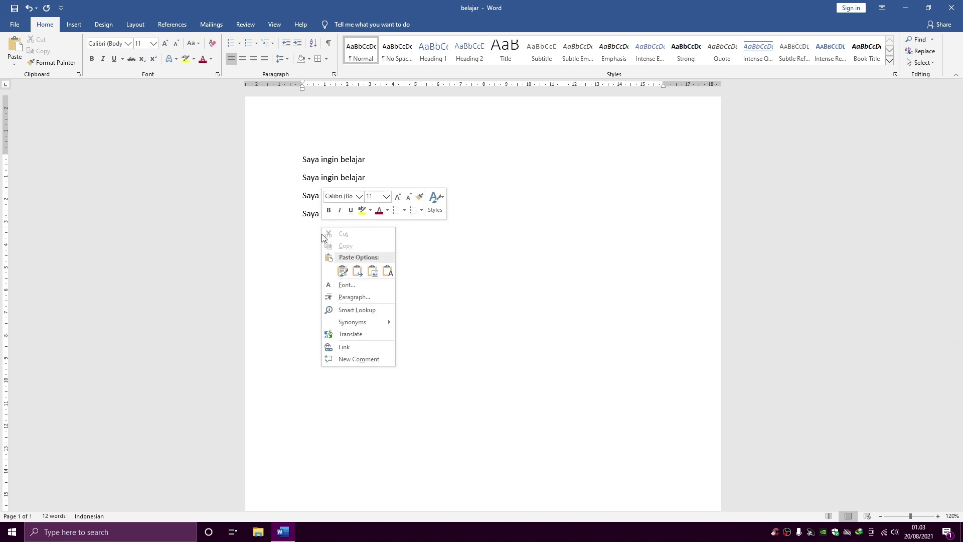
{"action": "left_click", "coordinate": [345, 269]}
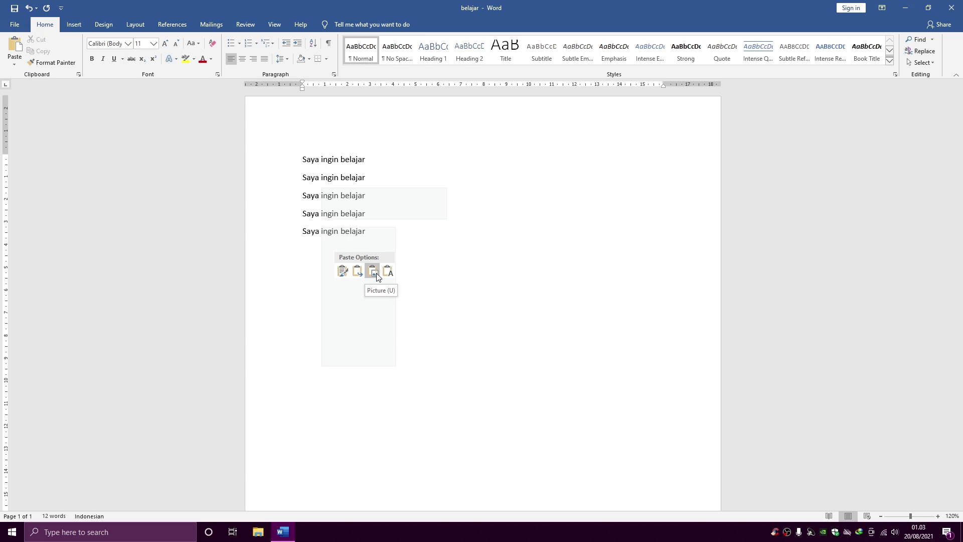
{"action": "left_click", "coordinate": [442, 261]}
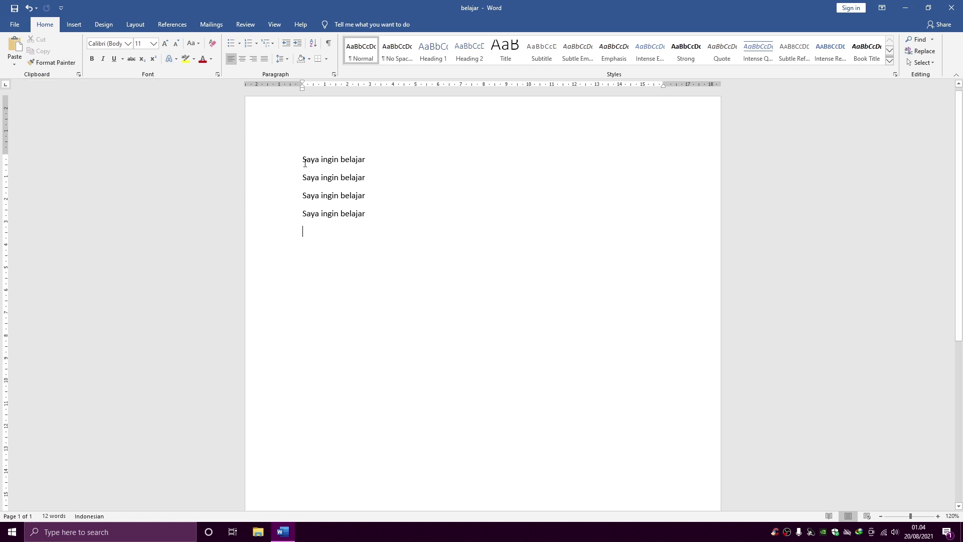
Set the font of the second "Saya ingin belajar" line to Adobe Gothic Std B
{"action": "left_click_drag", "start_coordinate": [302, 177], "coordinate": [369, 181]}
{"action": "left_click", "coordinate": [128, 44]}
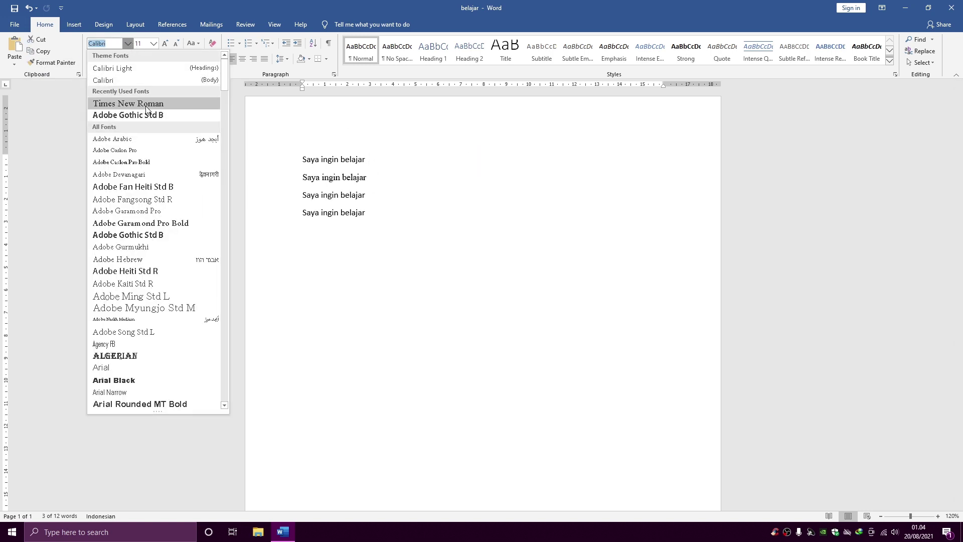
{"action": "left_click", "coordinate": [144, 114]}
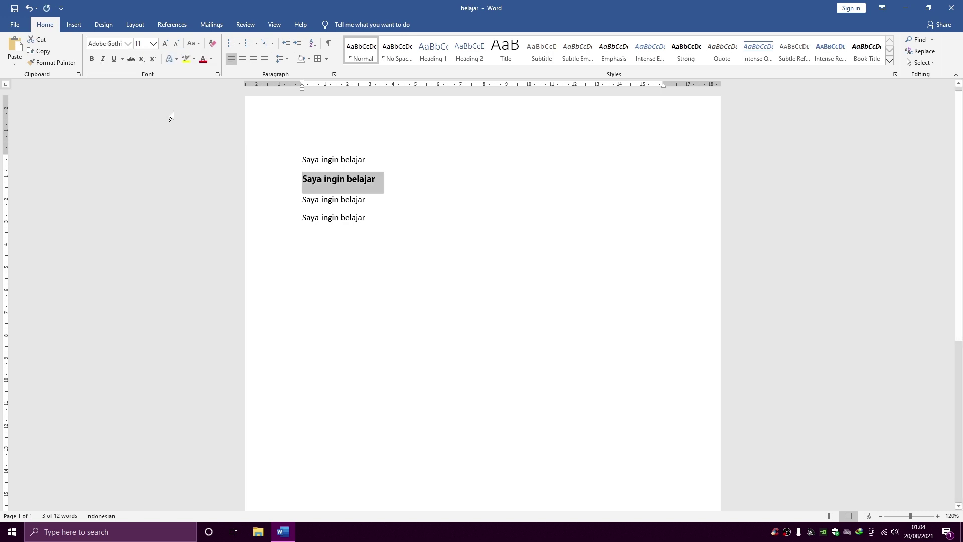
{"action": "left_click", "coordinate": [343, 199]}
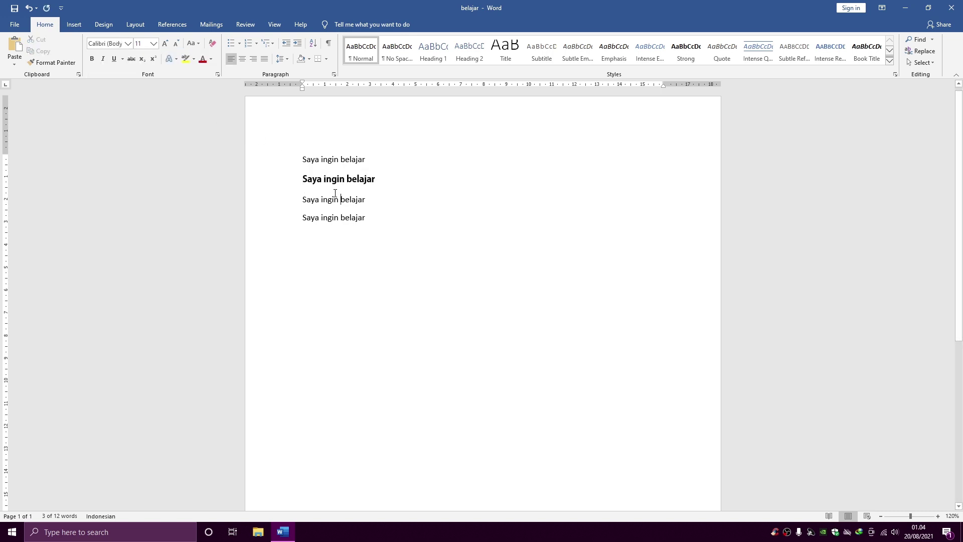
Copy the formatting of the second "Saya ingin belajar" line onto the first line with Format Painter
{"action": "left_click_drag", "start_coordinate": [302, 159], "coordinate": [369, 159]}
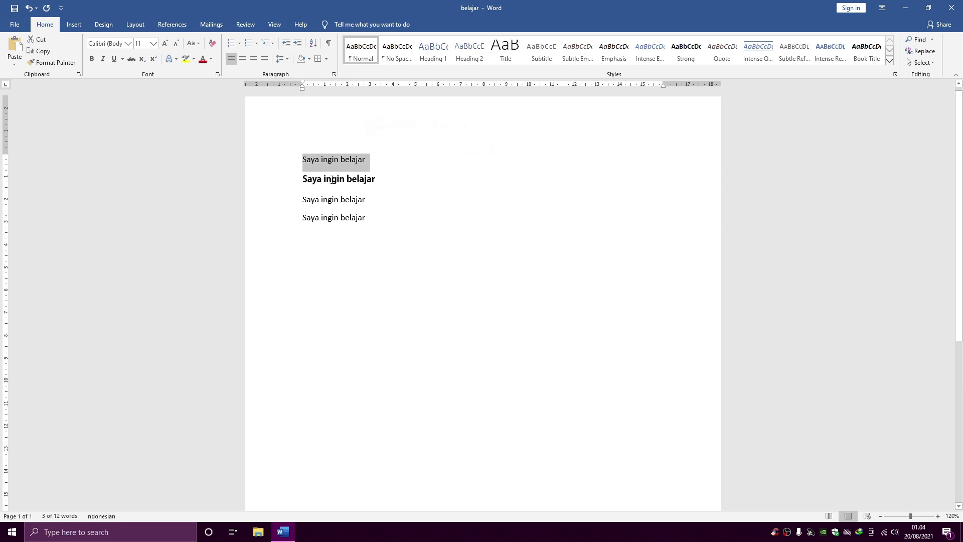
{"action": "triple_click", "coordinate": [367, 176]}
{"action": "left_click", "coordinate": [65, 65]}
{"action": "left_click_drag", "start_coordinate": [303, 160], "coordinate": [367, 163]}
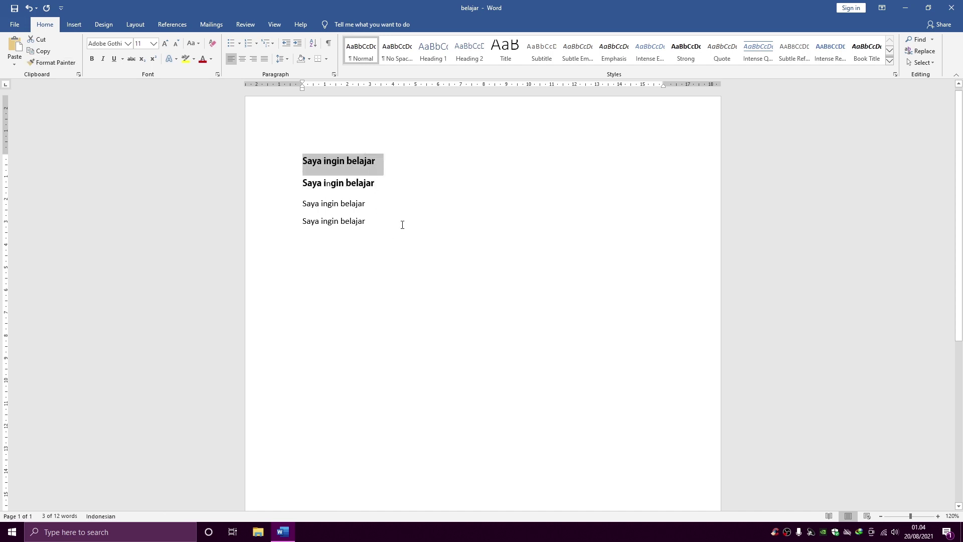
Set the font of the third "Saya ingin belajar" line to Times New Roman
{"action": "left_click", "coordinate": [387, 202]}
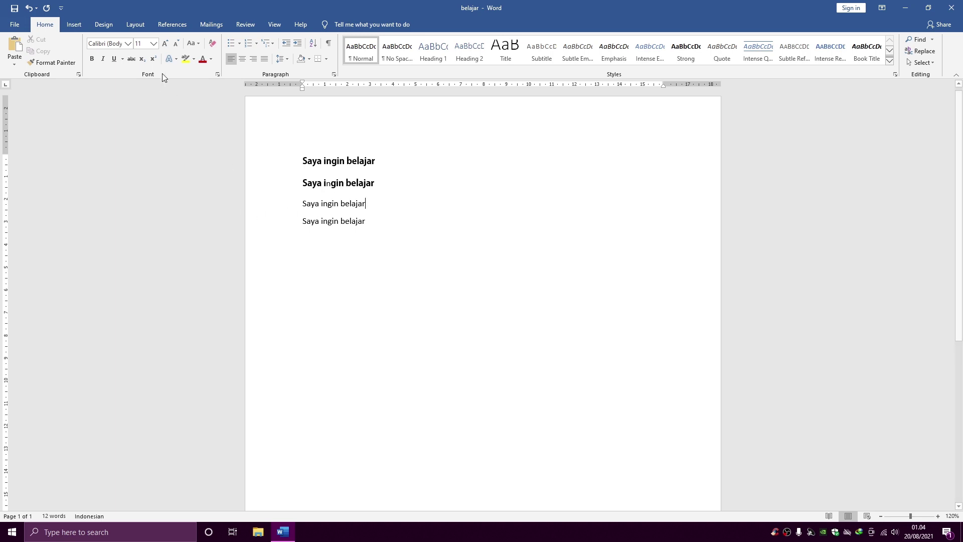
{"action": "left_click", "coordinate": [129, 44]}
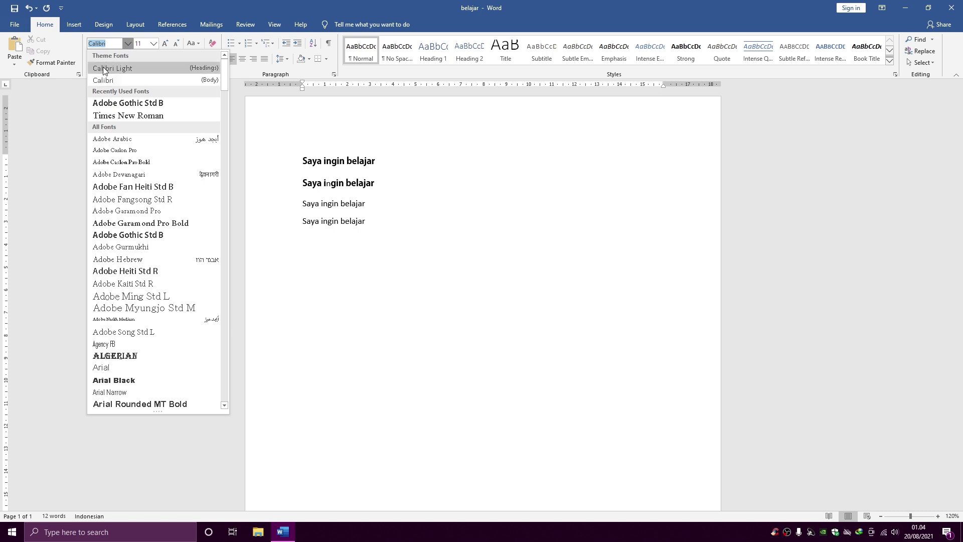
{"action": "left_click", "coordinate": [328, 206]}
{"action": "left_click", "coordinate": [303, 204]}
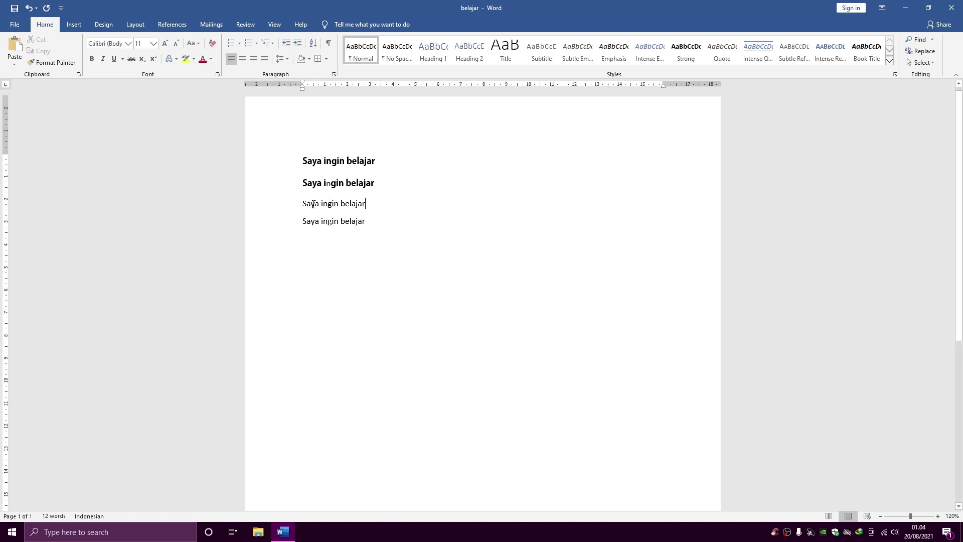
{"action": "key", "text": "End"}
{"action": "left_click_drag", "start_coordinate": [304, 205], "coordinate": [367, 205]}
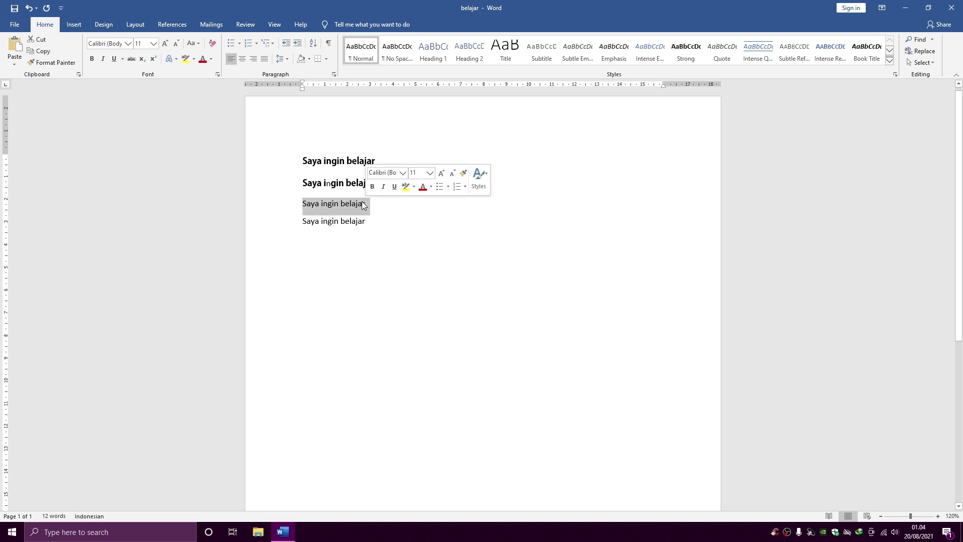
{"action": "left_click", "coordinate": [115, 42]}
{"action": "type", "text": "Times New R"}
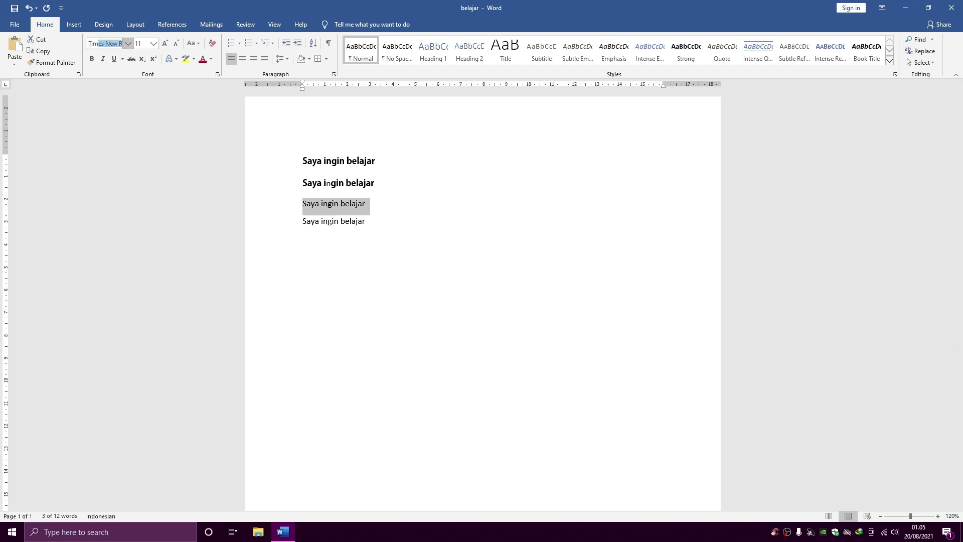
{"action": "key", "text": "Return"}
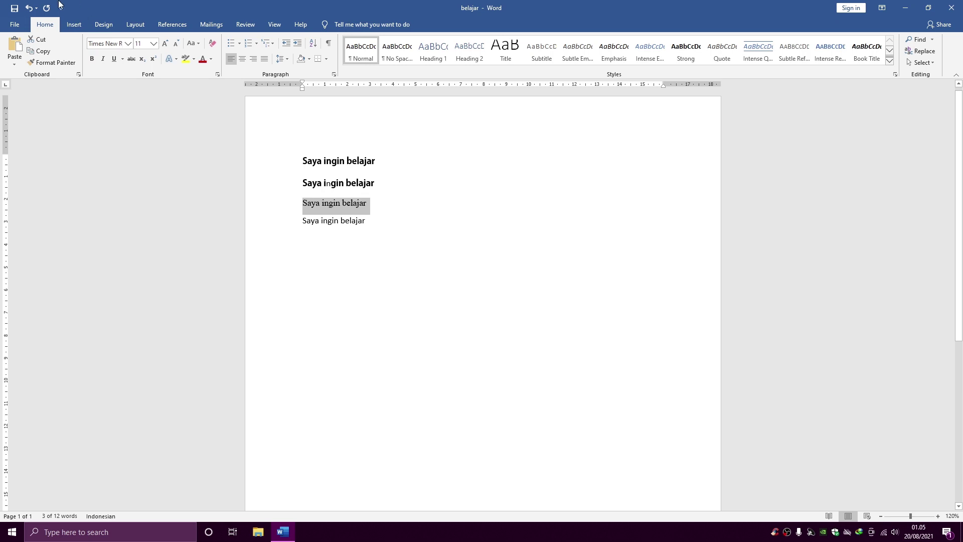
Set the font size of the third line to 12
{"action": "left_click", "coordinate": [157, 43]}
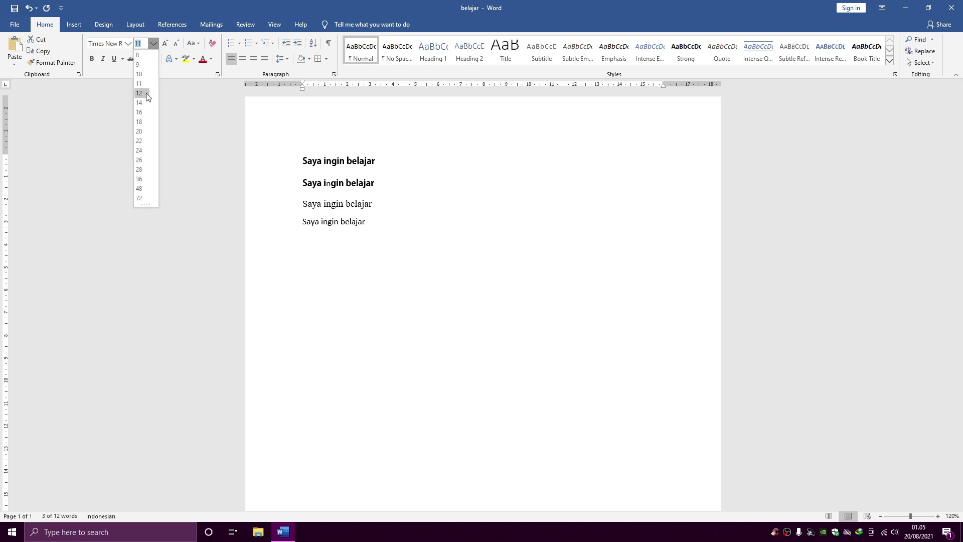
{"action": "left_click", "coordinate": [146, 93]}
{"action": "left_click", "coordinate": [156, 43]}
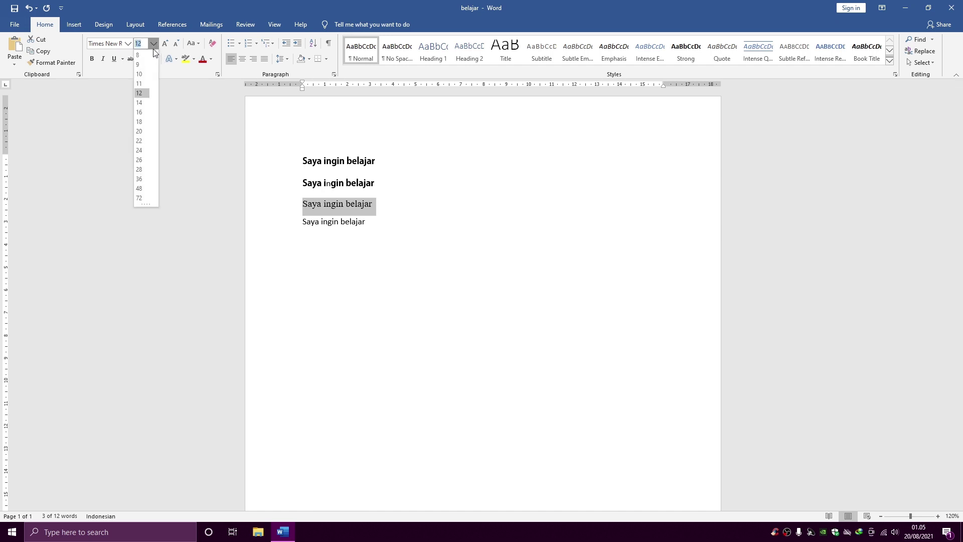
{"action": "left_click", "coordinate": [152, 46]}
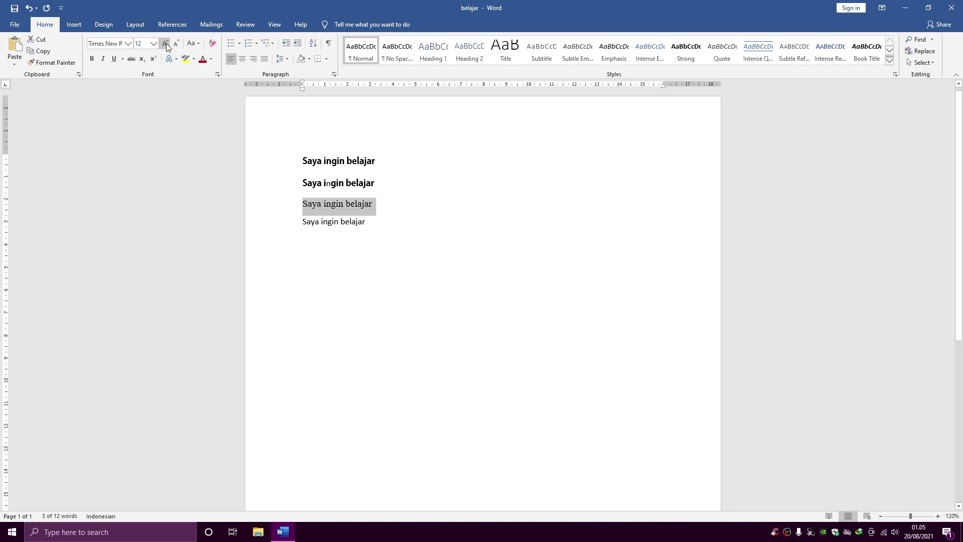
Try increasing and decreasing the third line's font size stepwise, and set it to 48
{"action": "left_click", "coordinate": [167, 43]}
{"action": "left_click", "coordinate": [167, 44]}
{"action": "left_click", "coordinate": [175, 44]}
{"action": "left_click", "coordinate": [176, 44]}
{"action": "left_click", "coordinate": [167, 44]}
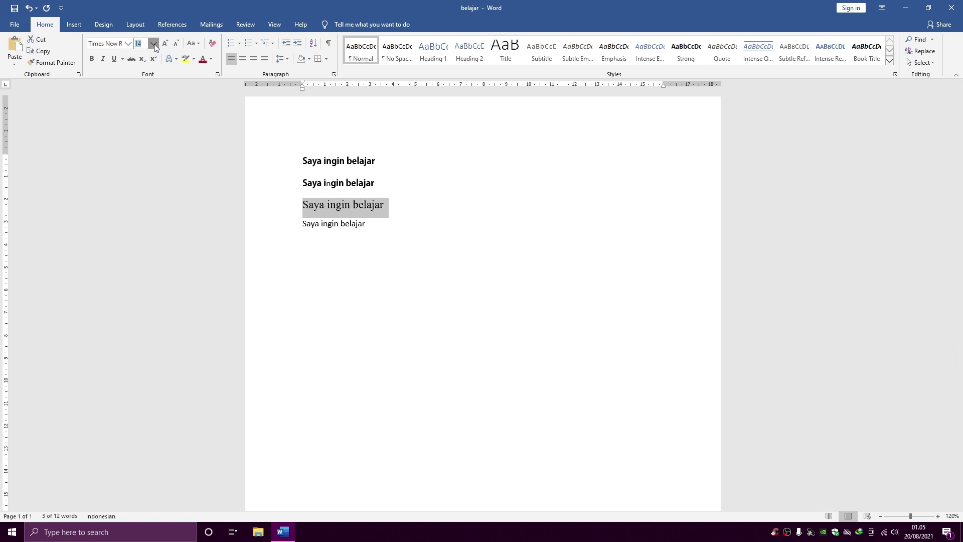
{"action": "left_click", "coordinate": [155, 44]}
{"action": "left_click", "coordinate": [137, 192]}
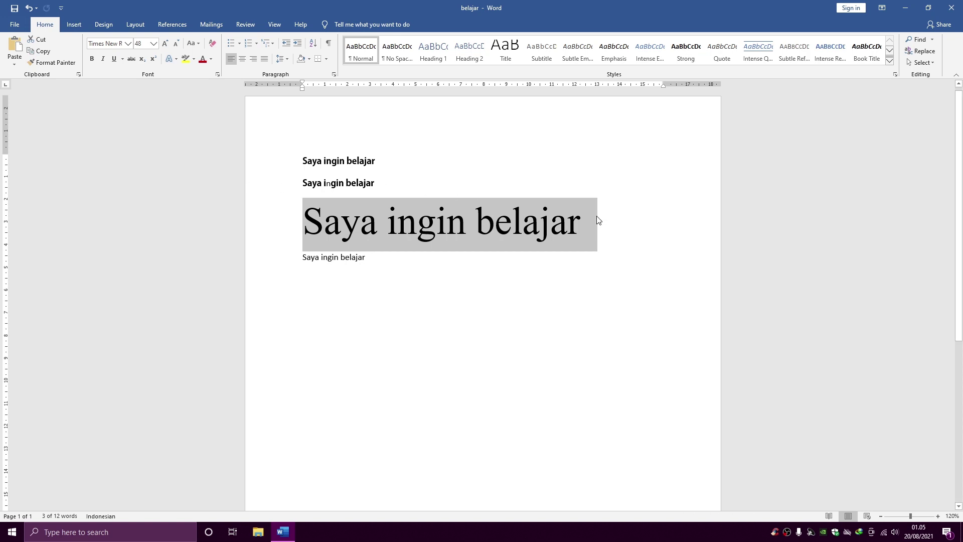
Make the third line bold, italic and underlined
{"action": "left_click", "coordinate": [92, 60]}
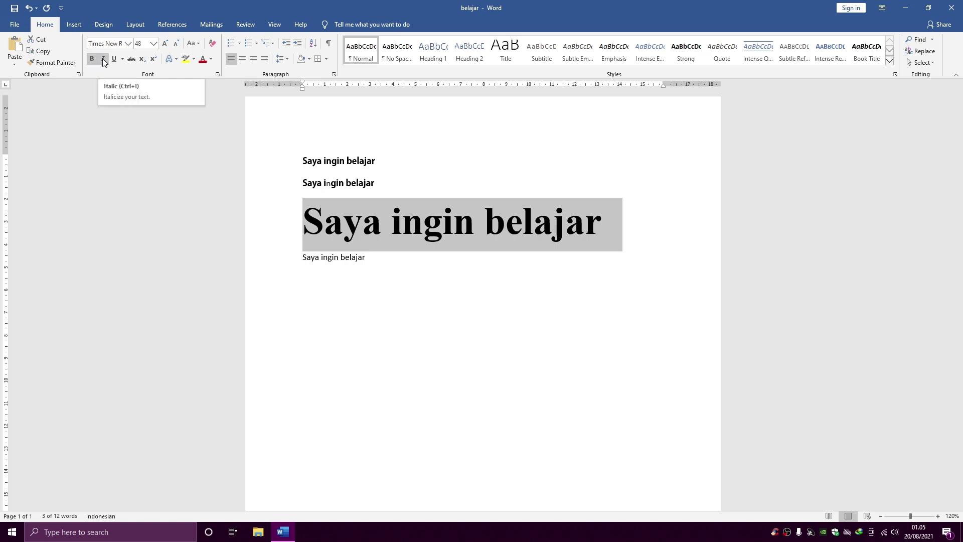
{"action": "left_click", "coordinate": [104, 60]}
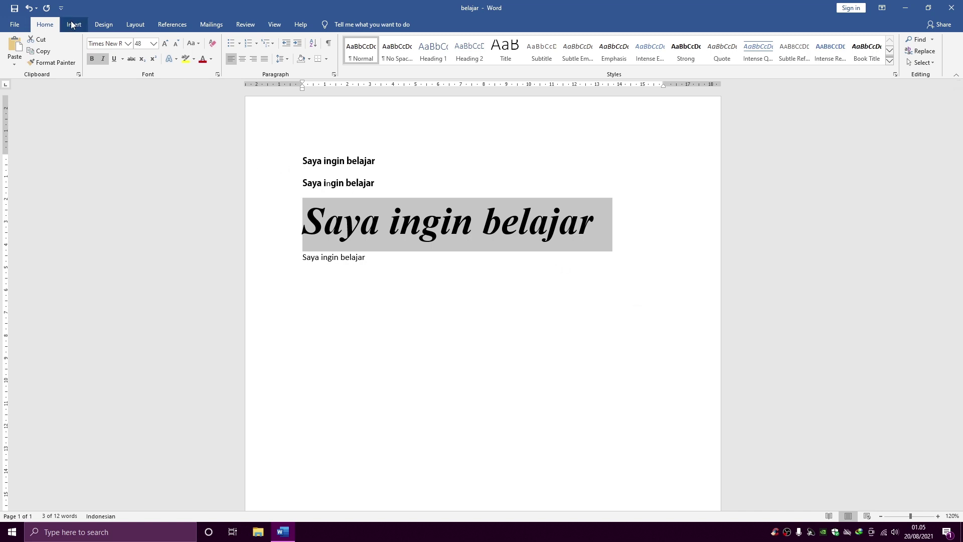
{"action": "left_click", "coordinate": [115, 59]}
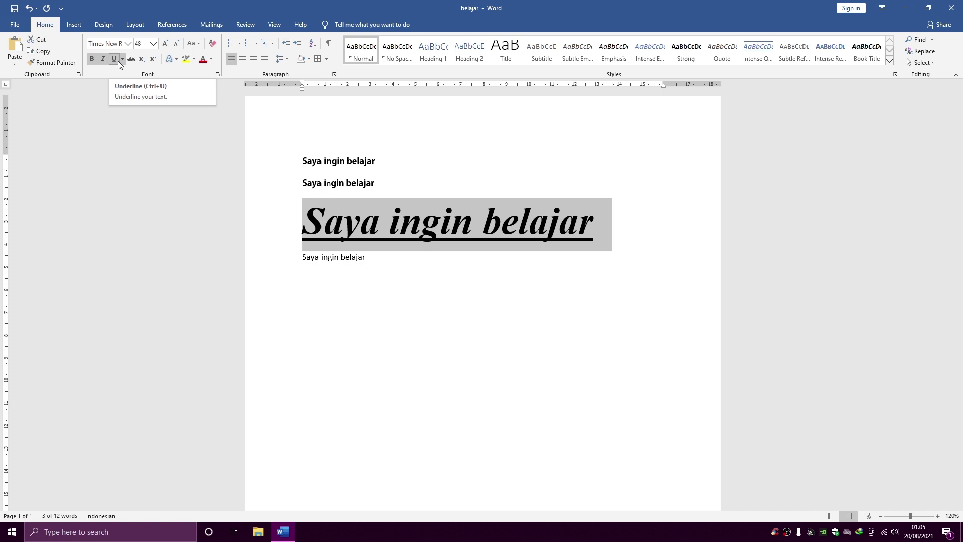
Remove the underline and italics from the third line and apply strikethrough to it
{"action": "left_click", "coordinate": [114, 60]}
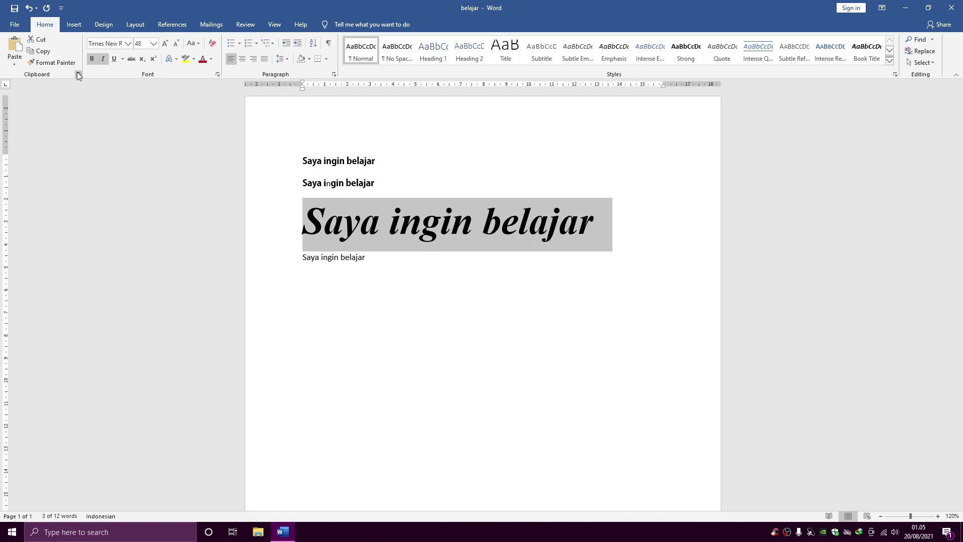
{"action": "left_click", "coordinate": [102, 60]}
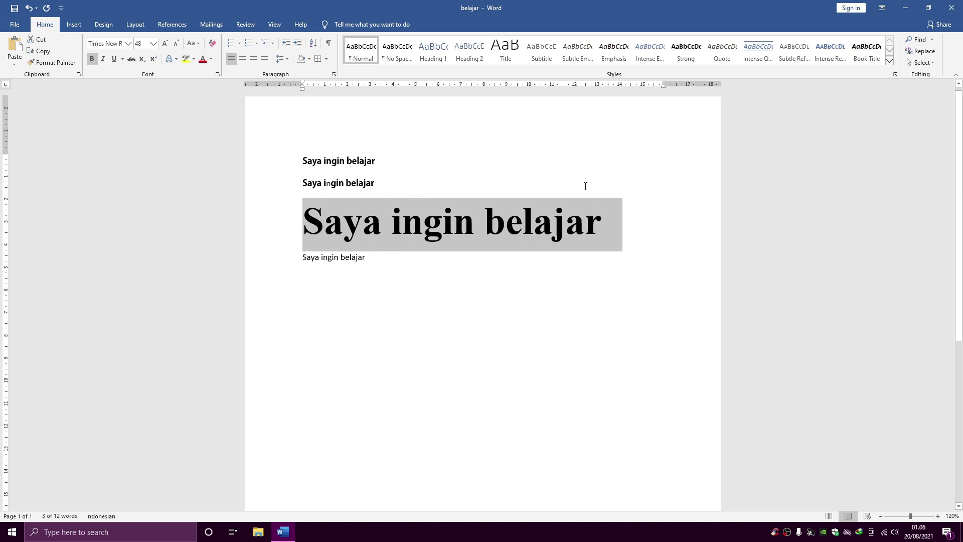
{"action": "left_click", "coordinate": [131, 59]}
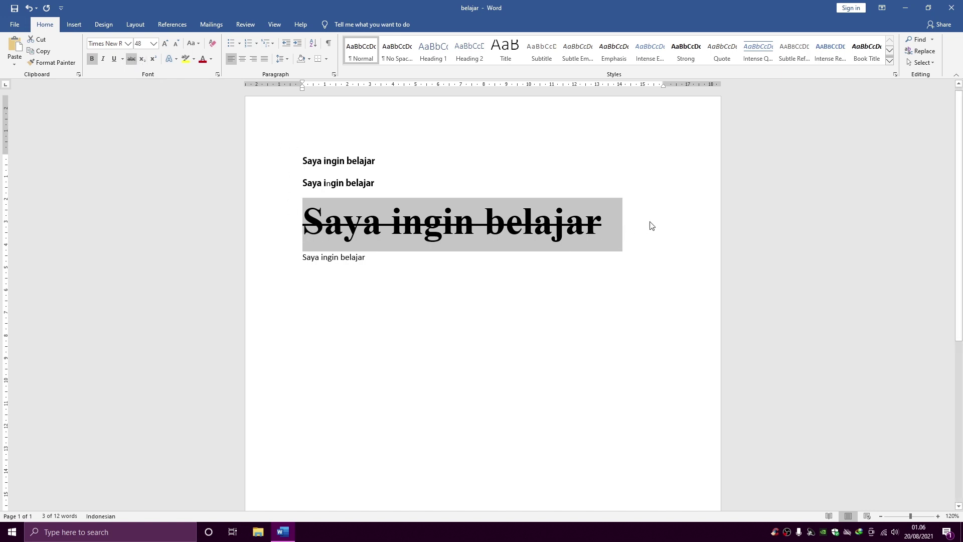
Append a subscript "89" to the end of the fourth line and continue with " aaaa" in normal text
{"action": "left_click", "coordinate": [391, 256]}
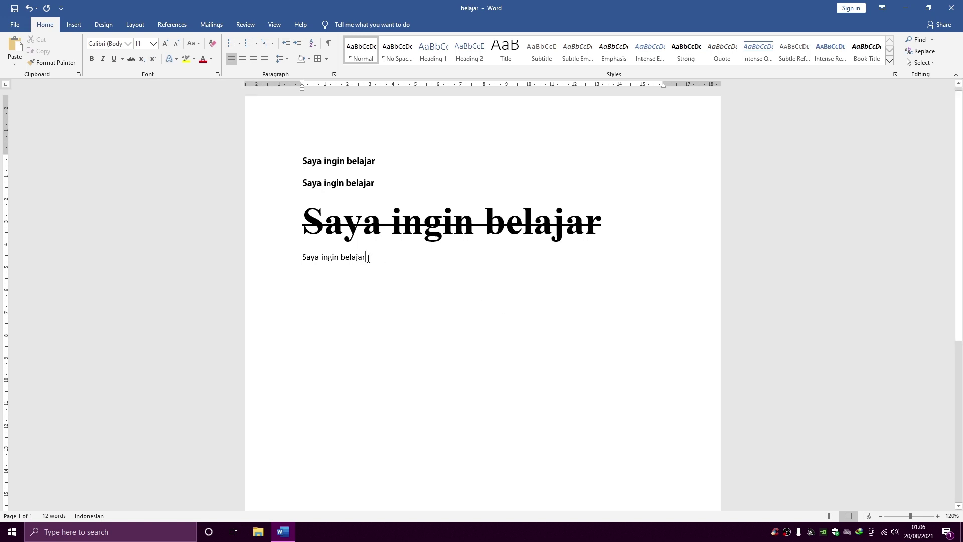
{"action": "left_click", "coordinate": [141, 62]}
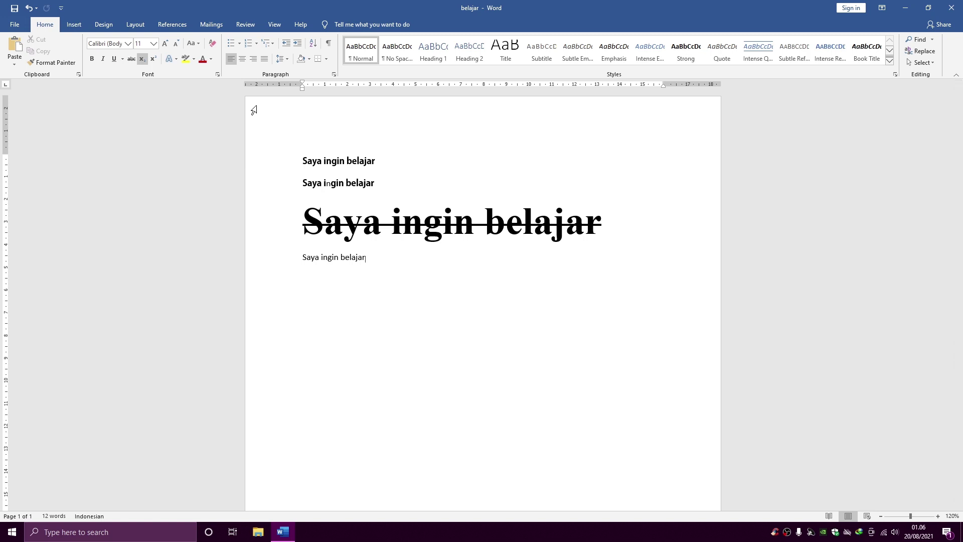
{"action": "type", "text": "aa"}
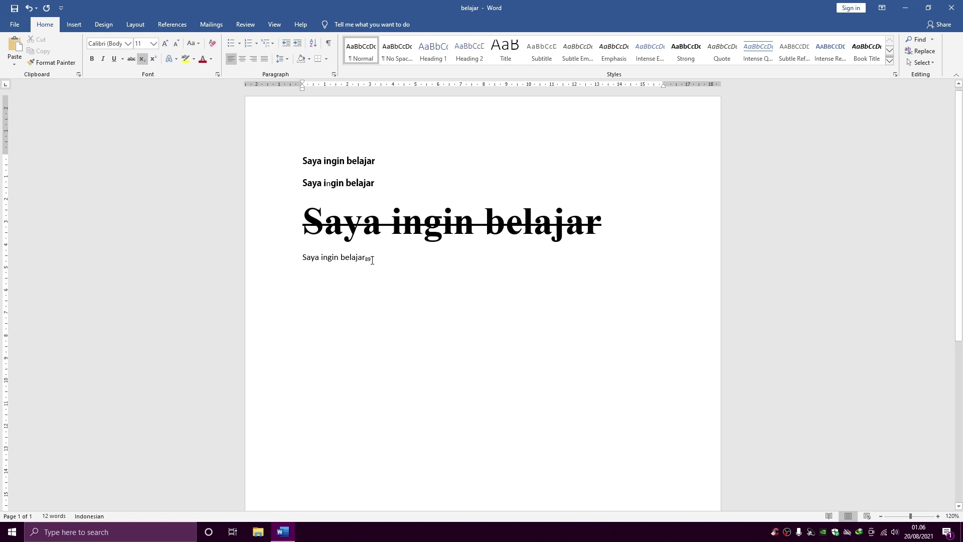
{"action": "left_click", "coordinate": [145, 60]}
{"action": "type", "text": "aaaa"}
Add a superscript "1" at the end of the fourth line and continue with "aaaaaa" in normal text
{"action": "left_click", "coordinate": [152, 58]}
{"action": "type", "text": "1/2"}
{"action": "key", "text": "BackSpace"}
{"action": "key", "text": "BackSpace"}
{"action": "left_click", "coordinate": [154, 58]}
{"action": "type", "text": "aaaaaa"}
{"action": "left_click", "coordinate": [175, 60]}
{"action": "left_click", "coordinate": [175, 64]}
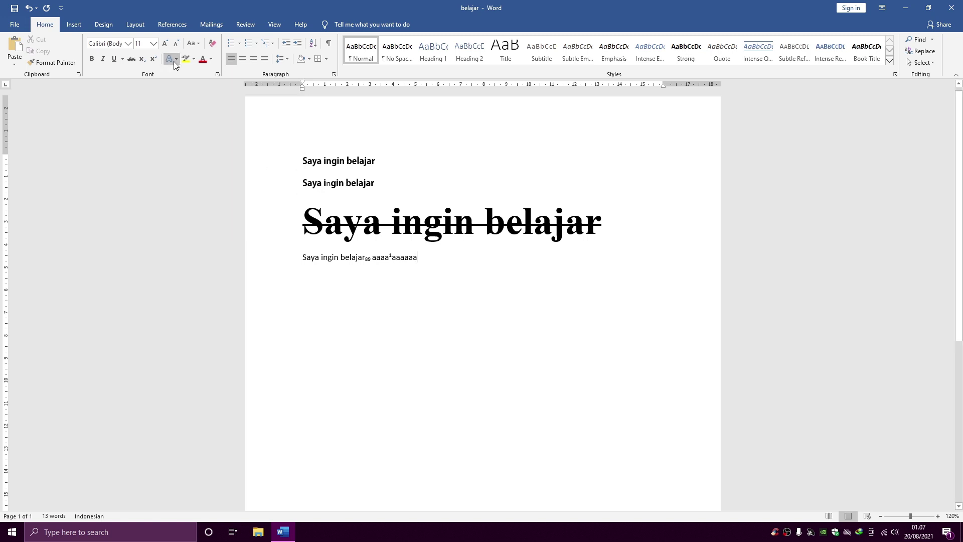
{"action": "left_click", "coordinate": [173, 61]}
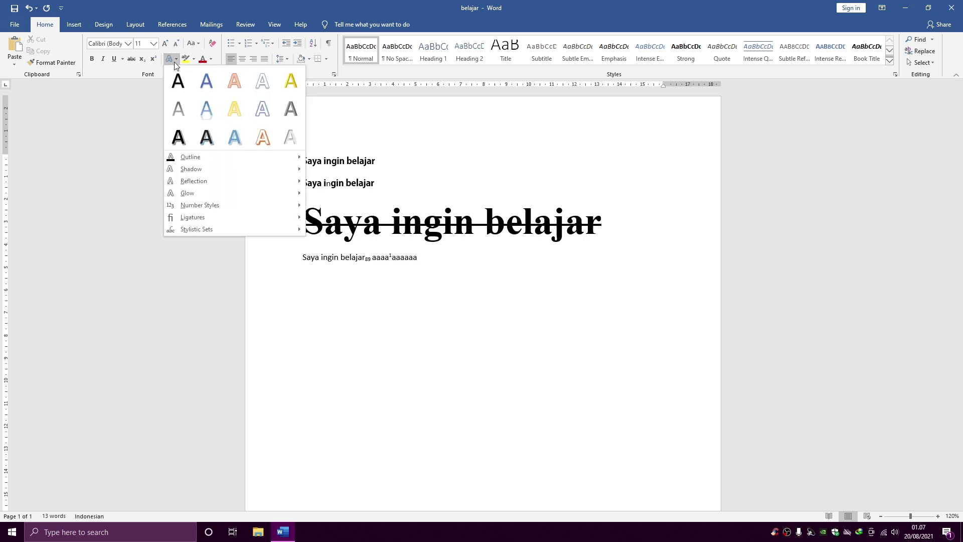
{"action": "left_click", "coordinate": [175, 64]}
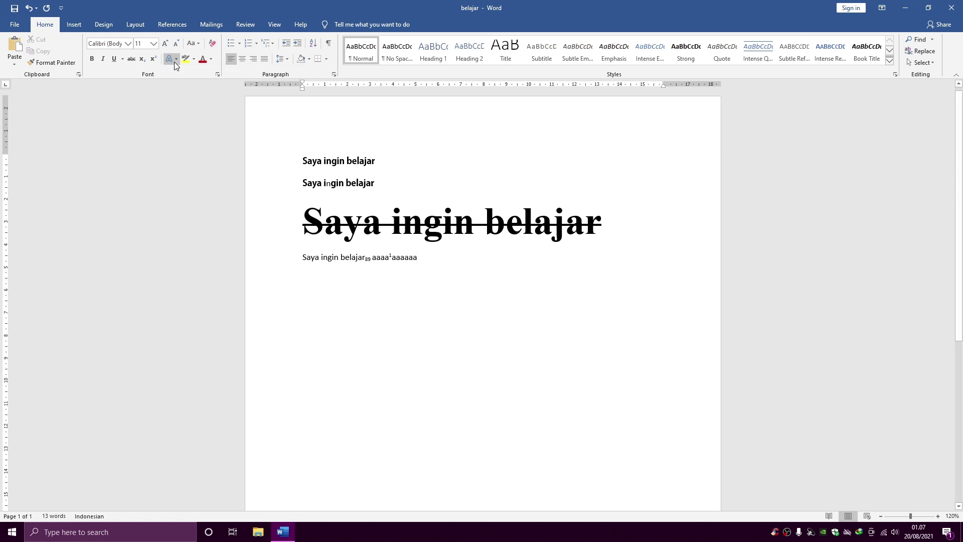
{"action": "left_click", "coordinate": [175, 65]}
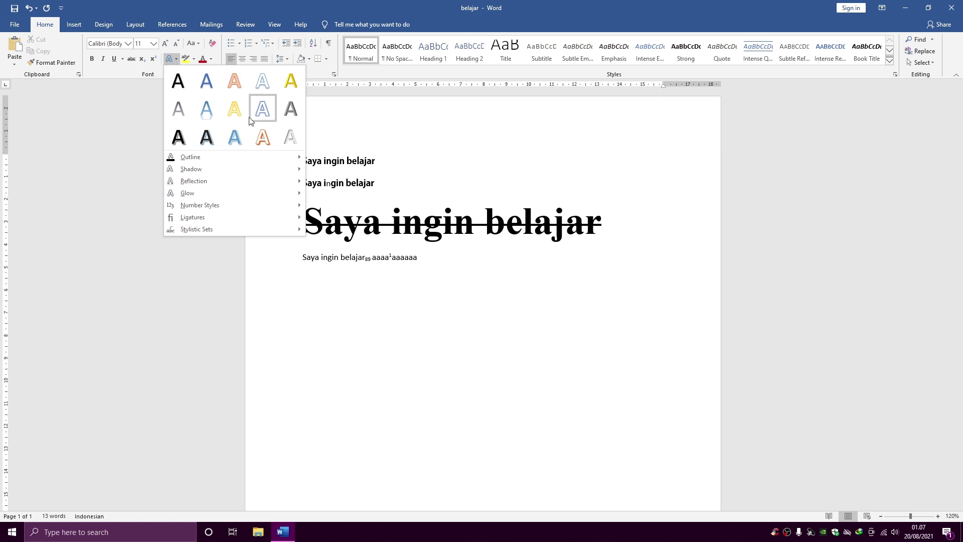
{"action": "left_click", "coordinate": [371, 246]}
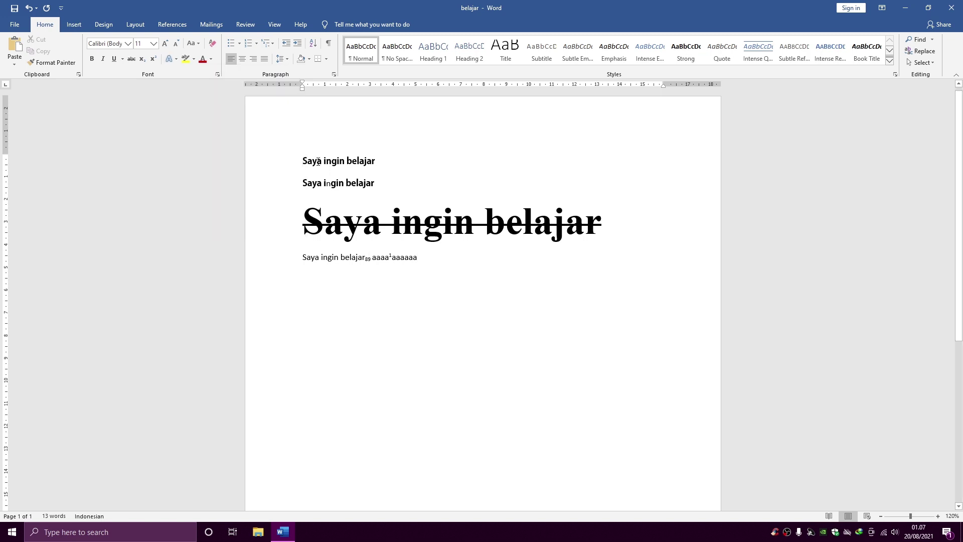
Enlarge the first "Saya ingin belajar" line stepwise to font size 48
{"action": "left_click_drag", "start_coordinate": [305, 160], "coordinate": [394, 163]}
{"action": "left_click", "coordinate": [165, 44]}
{"action": "left_click", "coordinate": [165, 43]}
{"action": "left_click", "coordinate": [165, 43]}
{"action": "left_click", "coordinate": [165, 43]}
{"action": "left_click", "coordinate": [165, 43]}
{"action": "double_click", "coordinate": [165, 43]}
{"action": "double_click", "coordinate": [165, 43]}
{"action": "left_click", "coordinate": [165, 43]}
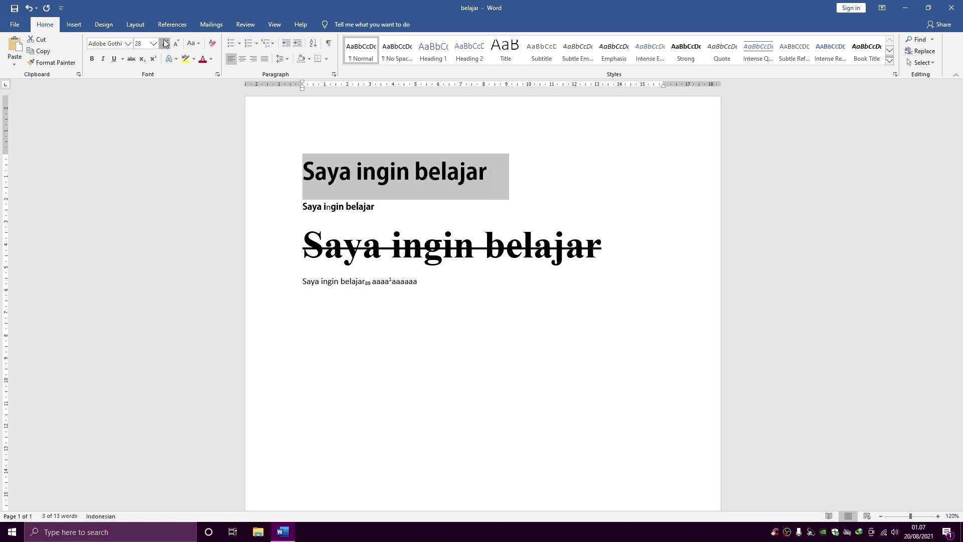
{"action": "double_click", "coordinate": [165, 44]}
{"action": "left_click", "coordinate": [173, 43]}
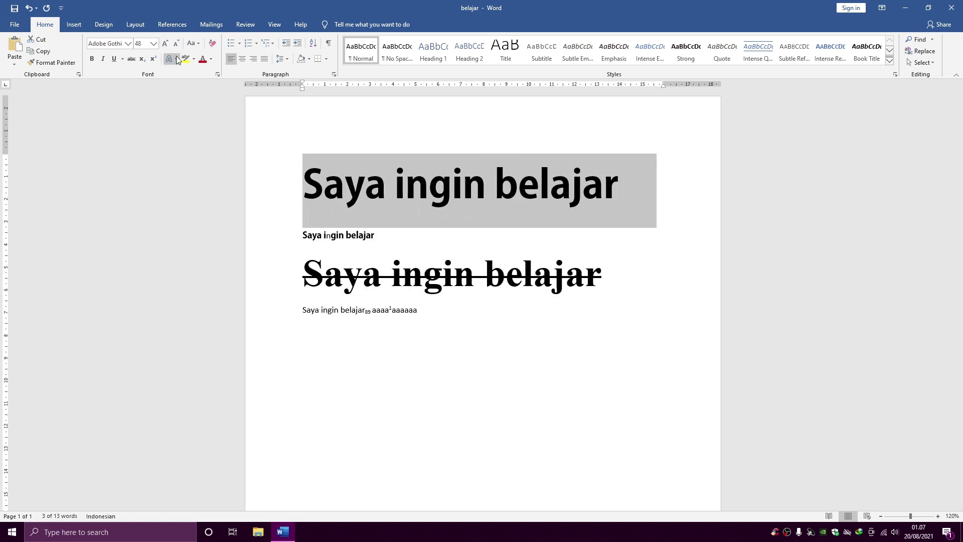
Give the first line's text a dark blue outline from the theme colors
{"action": "left_click", "coordinate": [176, 59]}
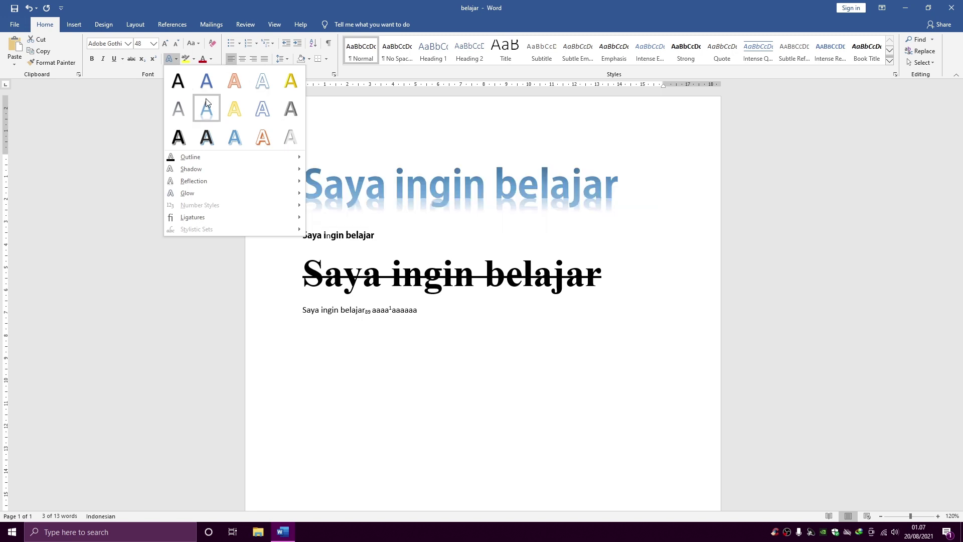
{"action": "mouse_move", "coordinate": [253, 155]}
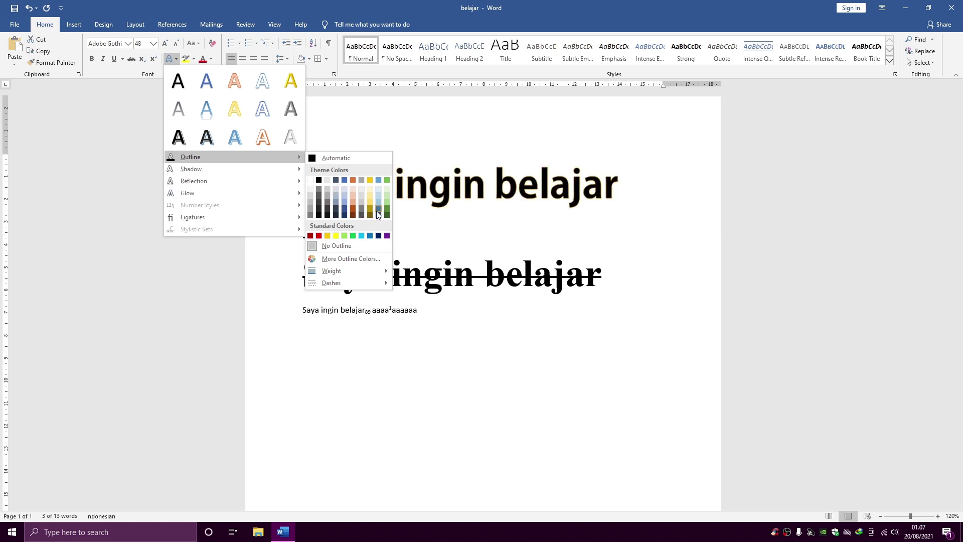
{"action": "left_click", "coordinate": [345, 209]}
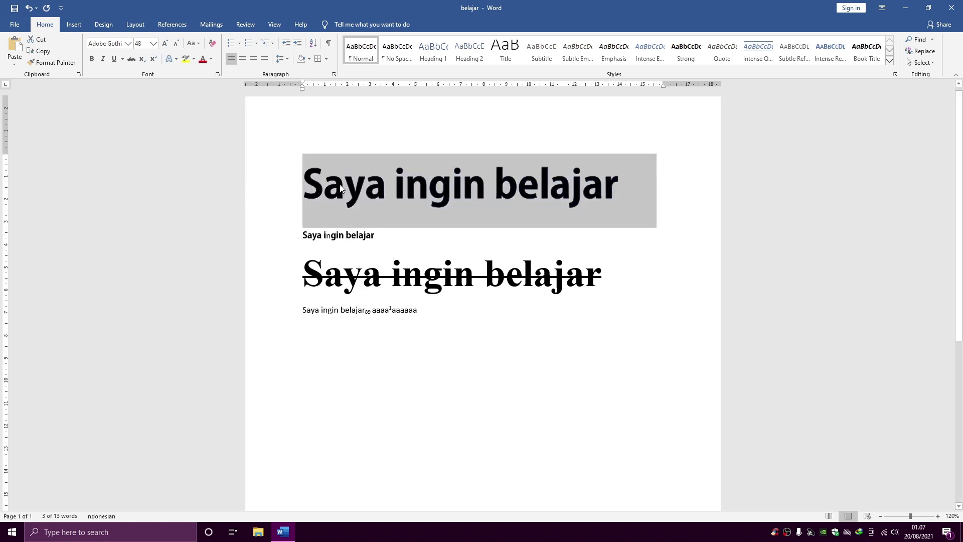
Give the first line's text outline a dash-dot style and set its weight to 1½ pt
{"action": "left_click", "coordinate": [170, 59]}
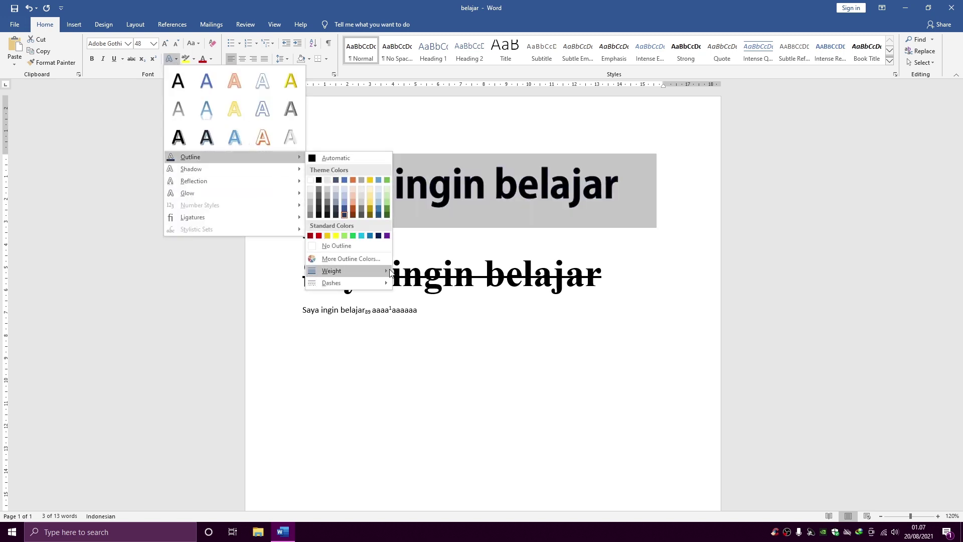
{"action": "mouse_move", "coordinate": [351, 271]}
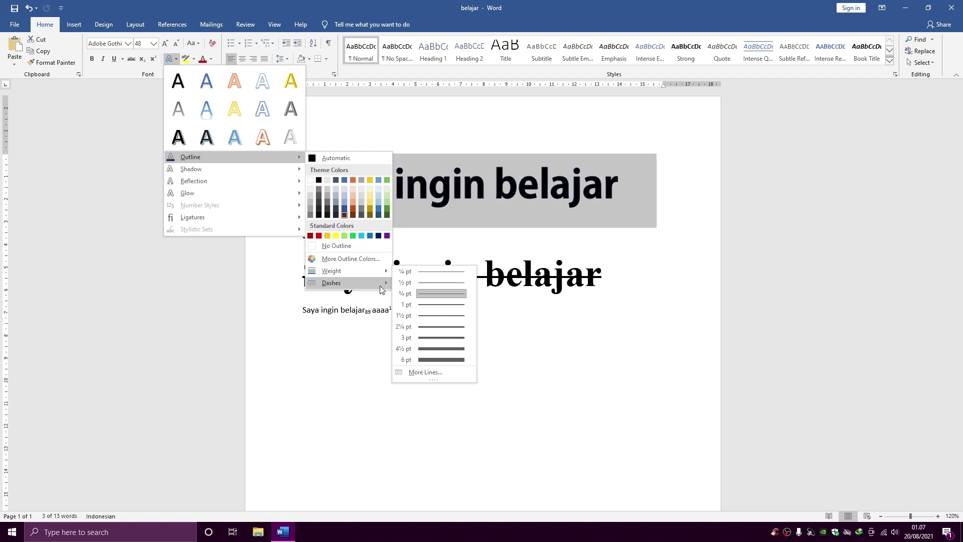
{"action": "mouse_move", "coordinate": [379, 288]}
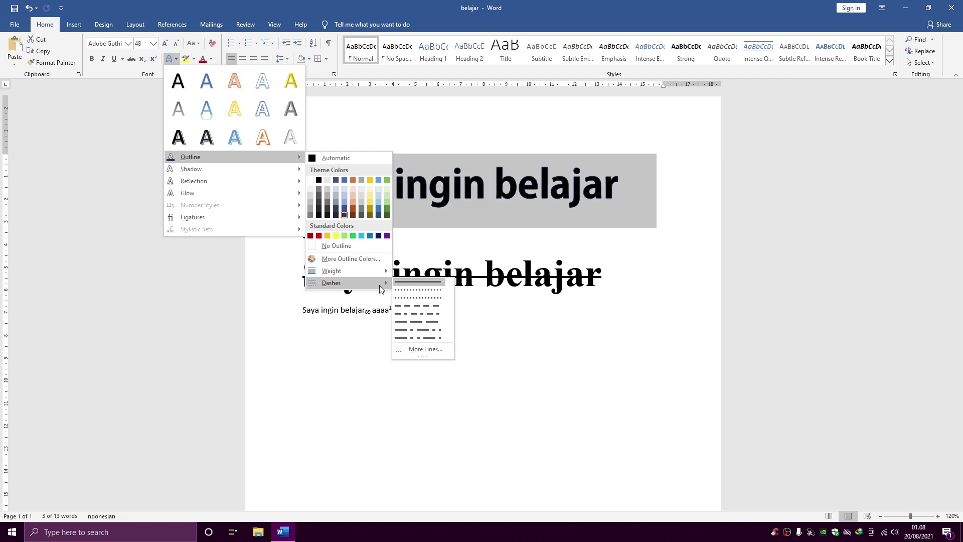
{"action": "left_click", "coordinate": [411, 313]}
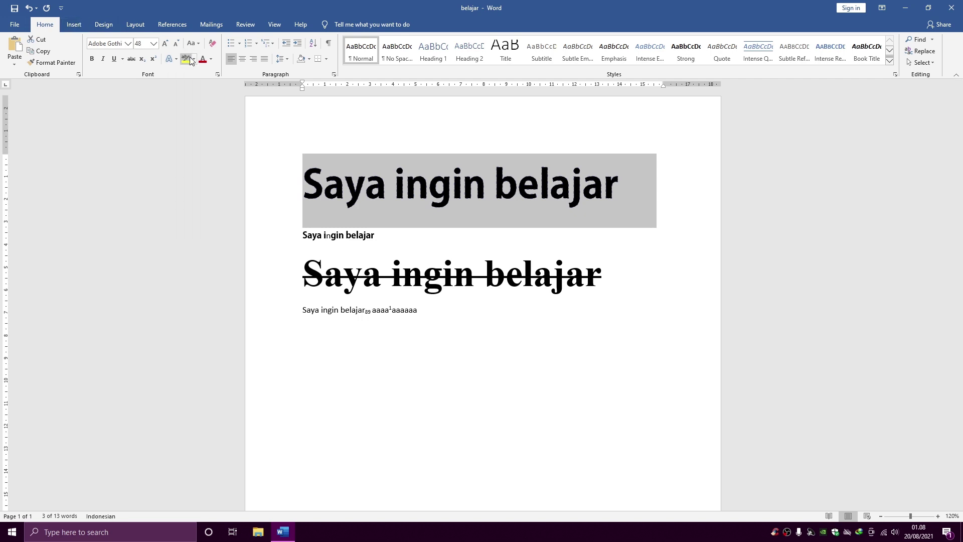
{"action": "left_click", "coordinate": [171, 59]}
{"action": "mouse_move", "coordinate": [268, 159]}
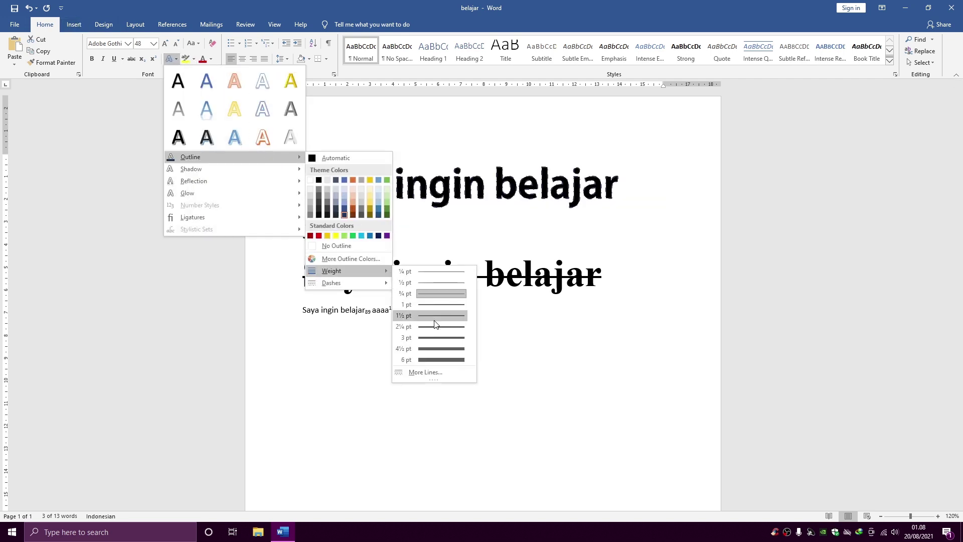
{"action": "left_click", "coordinate": [434, 320]}
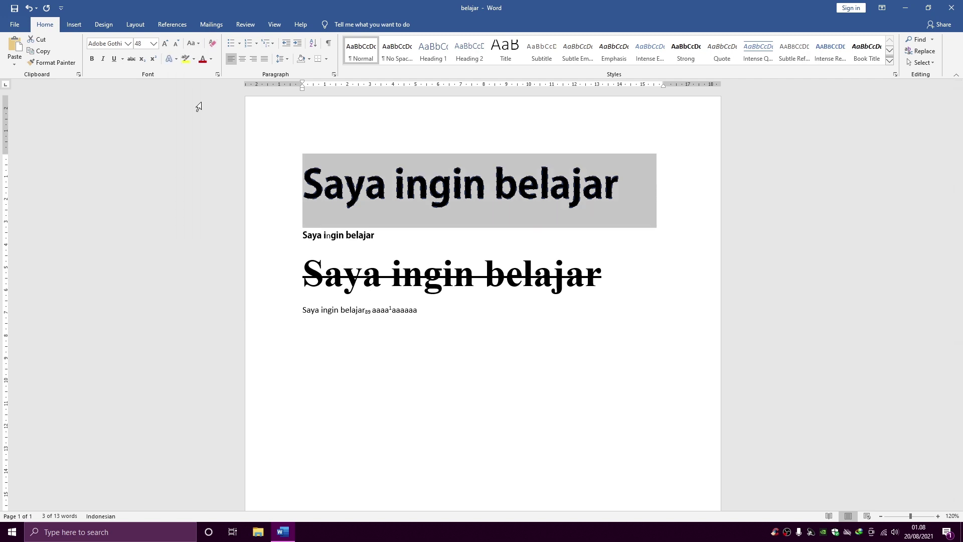
Reselect the first line and look through the shadow, reflection, glow and ligature choices of its text effects without applying any
{"action": "left_click", "coordinate": [319, 200]}
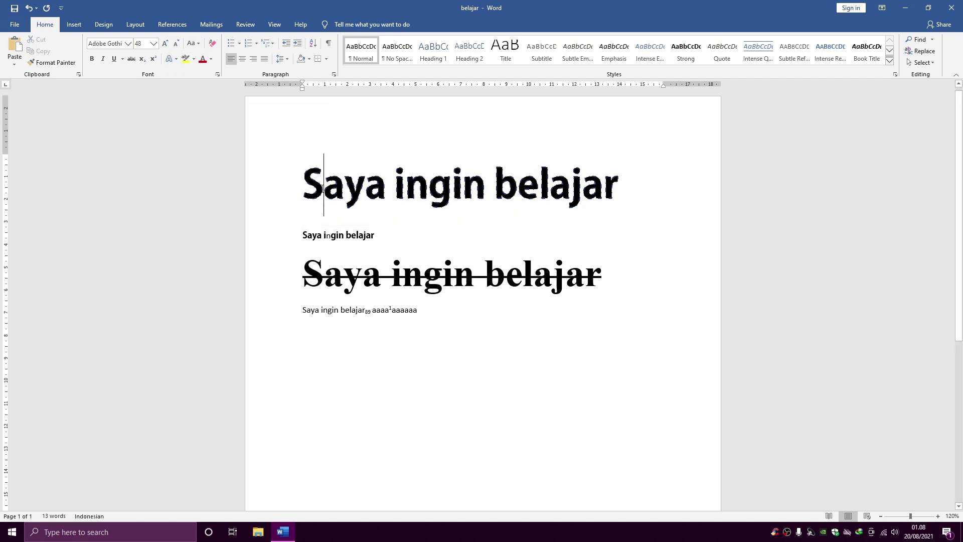
{"action": "key", "text": "Home"}
{"action": "key", "text": "shift+Right"}
{"action": "key", "text": "shift+Right"}
{"action": "key", "text": "shift+Right"}
{"action": "key", "text": "shift+End"}
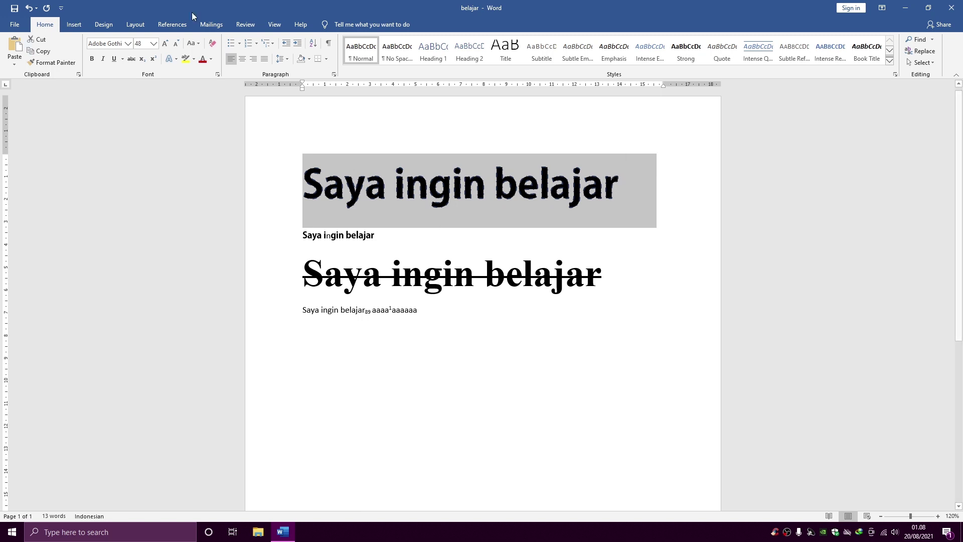
{"action": "left_click", "coordinate": [176, 60]}
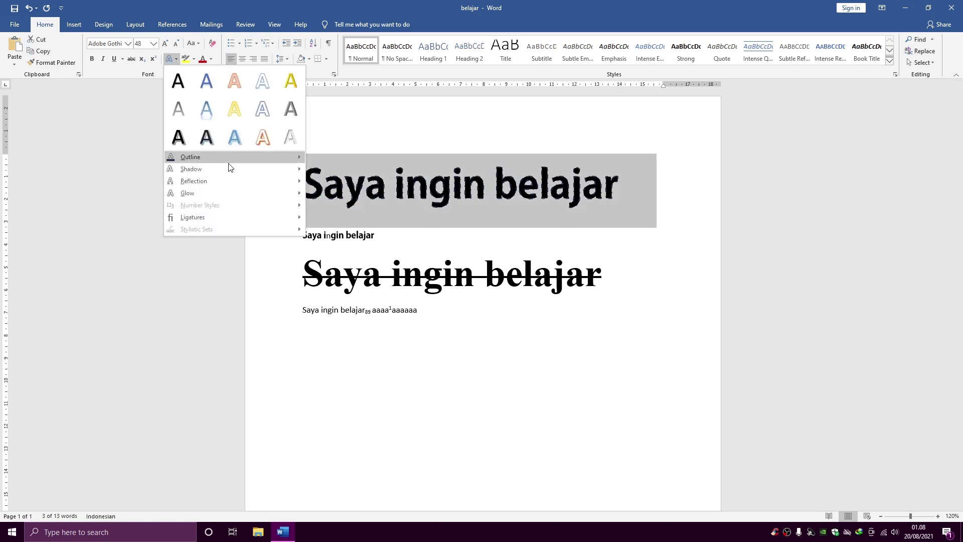
{"action": "mouse_move", "coordinate": [272, 158]}
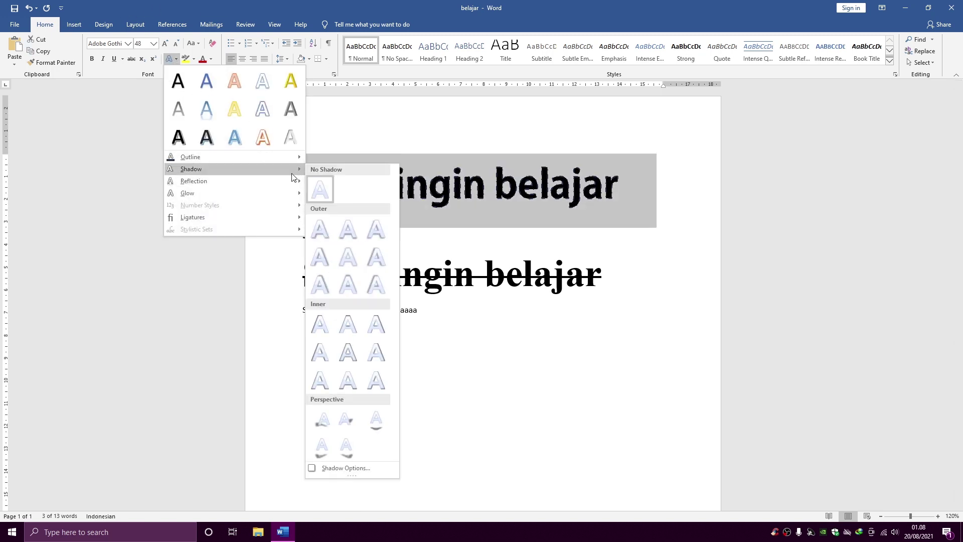
{"action": "mouse_move", "coordinate": [291, 175]}
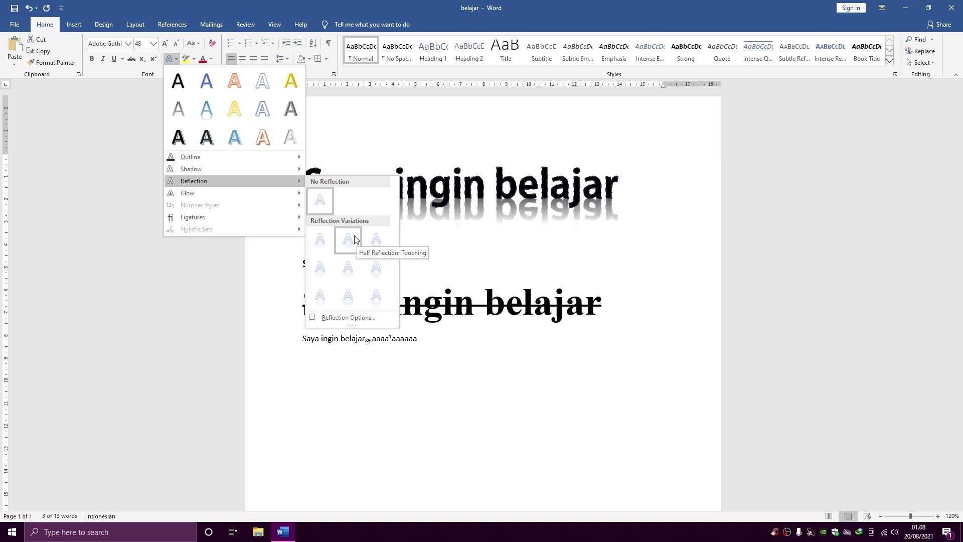
{"action": "mouse_move", "coordinate": [288, 200]}
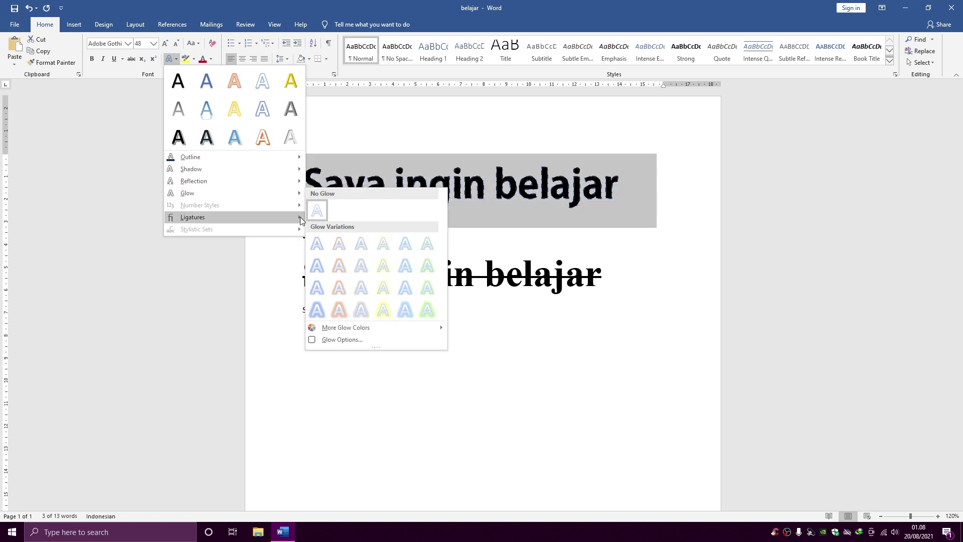
{"action": "left_click", "coordinate": [175, 64]}
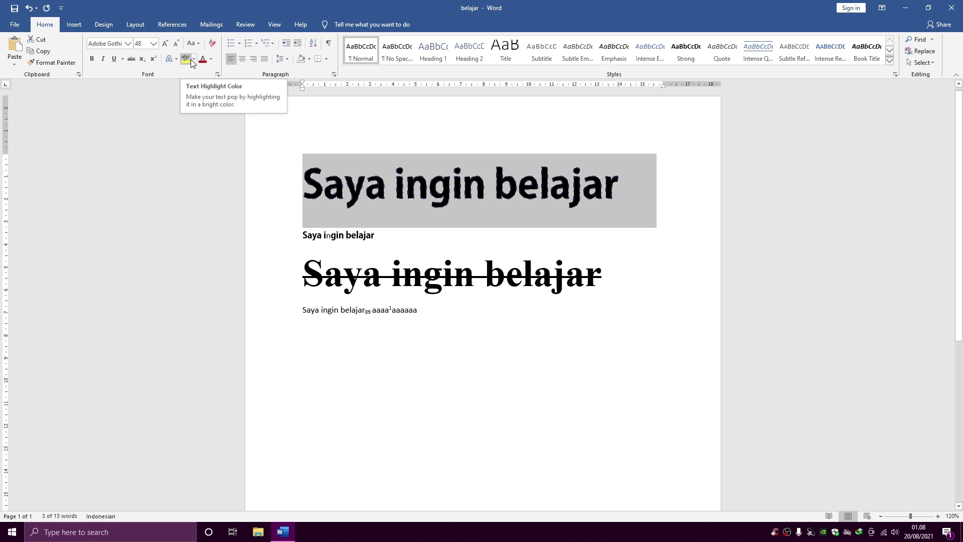
Try a yellow highlight on the first line, undo it, and highlight the line in bright green instead
{"action": "left_click", "coordinate": [190, 62]}
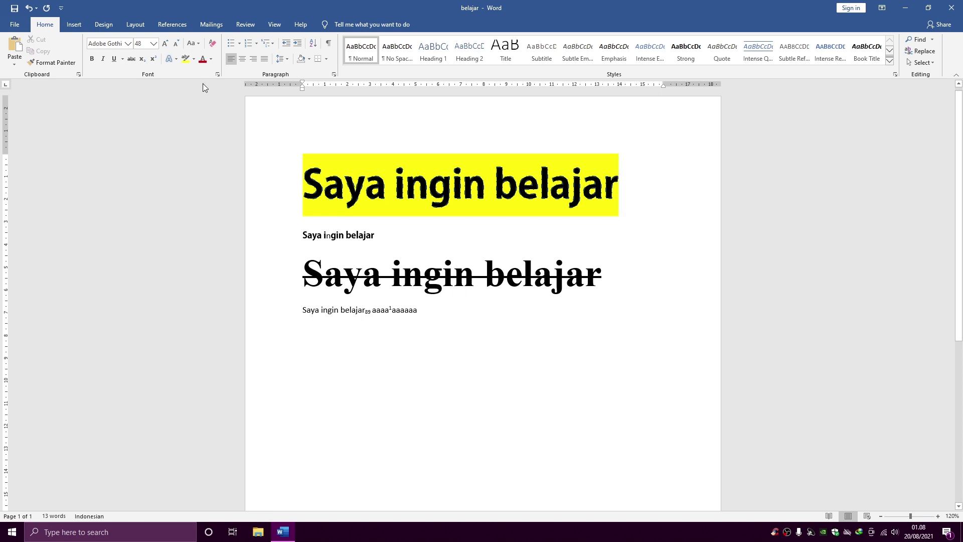
{"action": "left_click", "coordinate": [193, 60]}
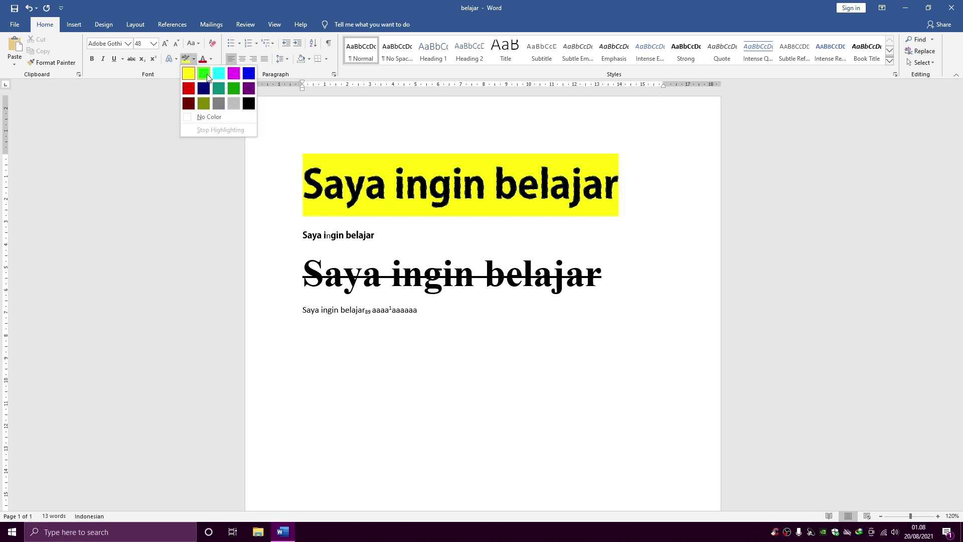
{"action": "left_click", "coordinate": [204, 74]}
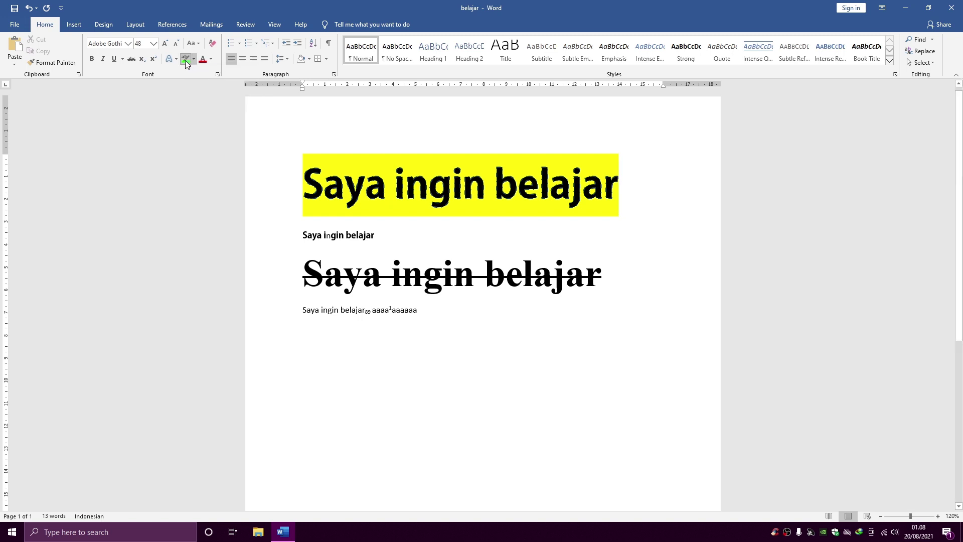
{"action": "key", "text": "ctrl+z"}
{"action": "left_click", "coordinate": [328, 209]}
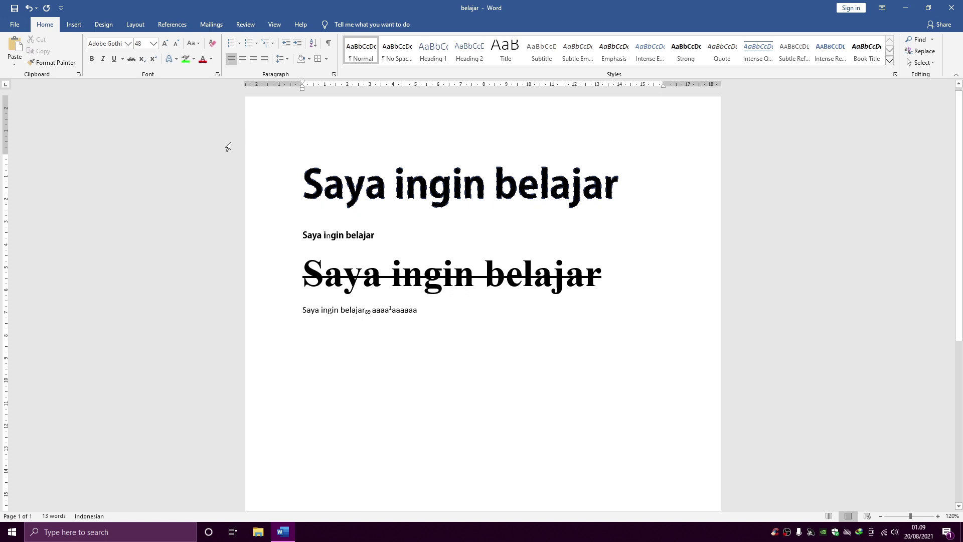
{"action": "left_click", "coordinate": [186, 59]}
{"action": "mouse_move", "coordinate": [314, 174]}
{"action": "left_mouse_down"}
{"action": "mouse_move", "coordinate": [348, 189]}
{"action": "mouse_move", "coordinate": [582, 191]}
{"action": "left_mouse_up"}
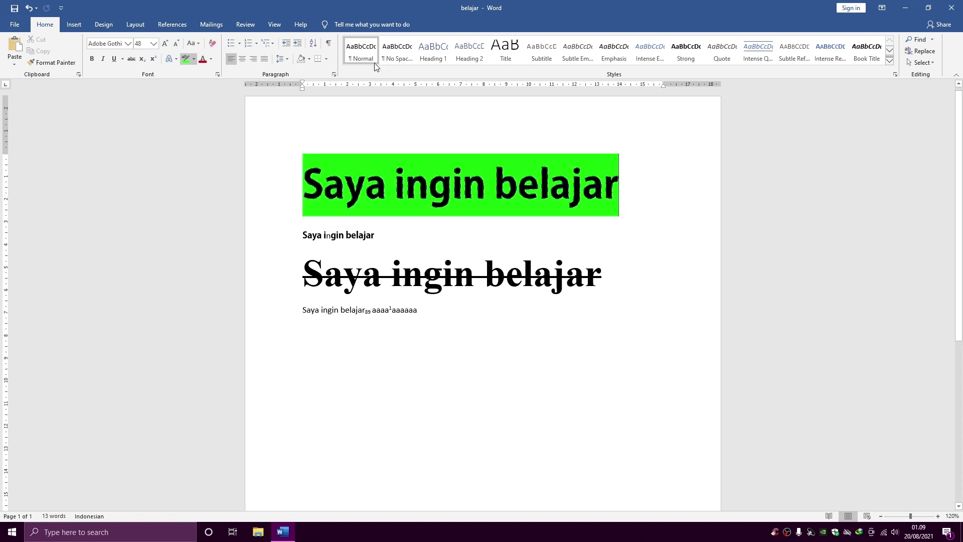
Change the first line's font color to orange from the theme colors
{"action": "left_click", "coordinate": [211, 59]}
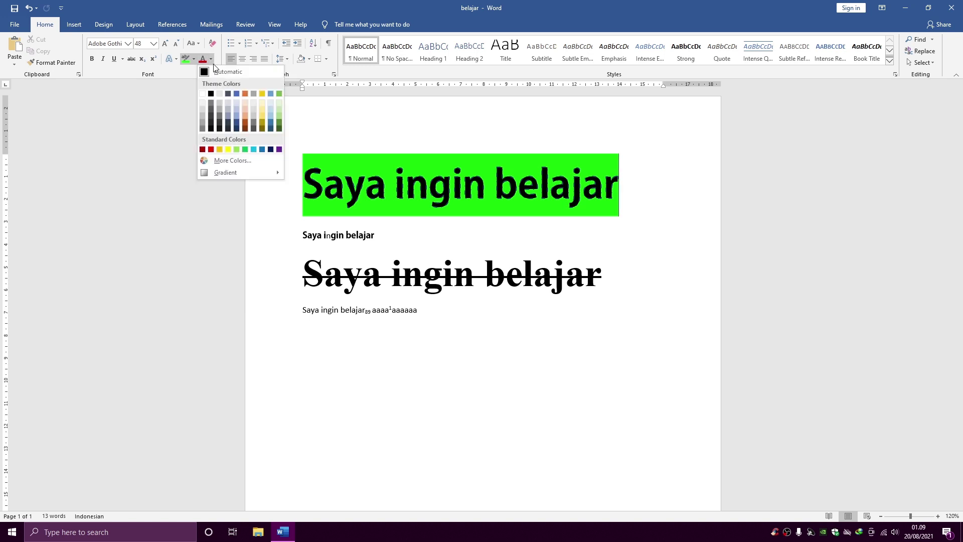
{"action": "left_click", "coordinate": [243, 94]}
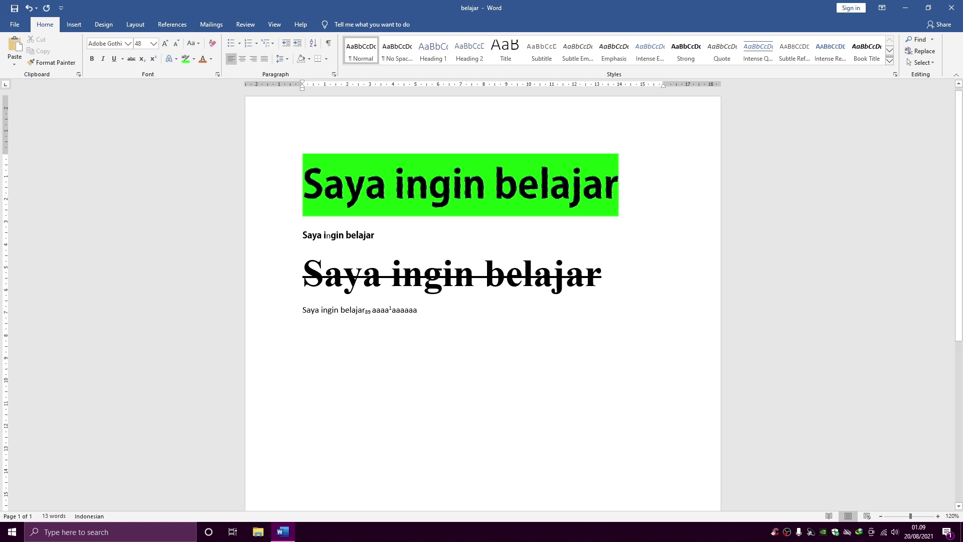
{"action": "left_click_drag", "start_coordinate": [303, 186], "coordinate": [627, 206]}
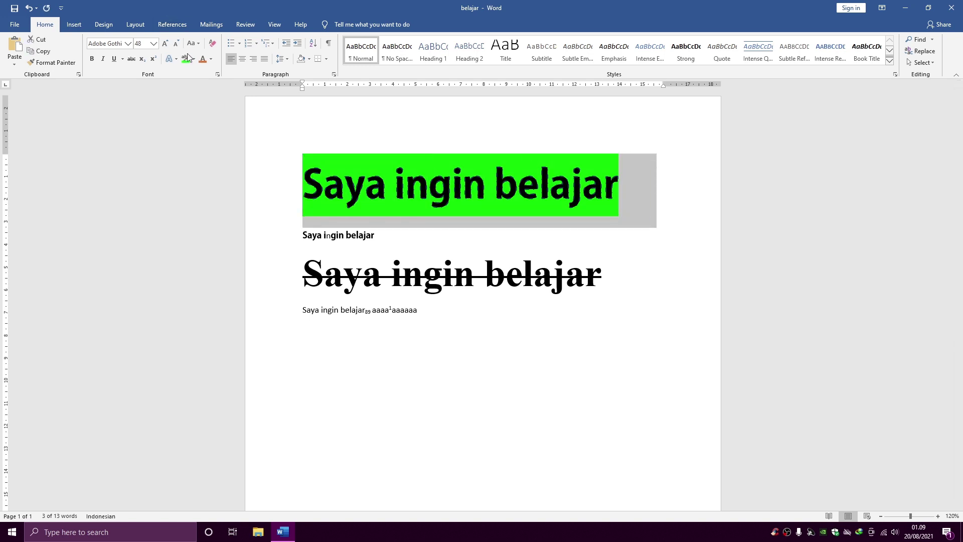
{"action": "left_click", "coordinate": [203, 59]}
{"action": "left_click", "coordinate": [307, 135]}
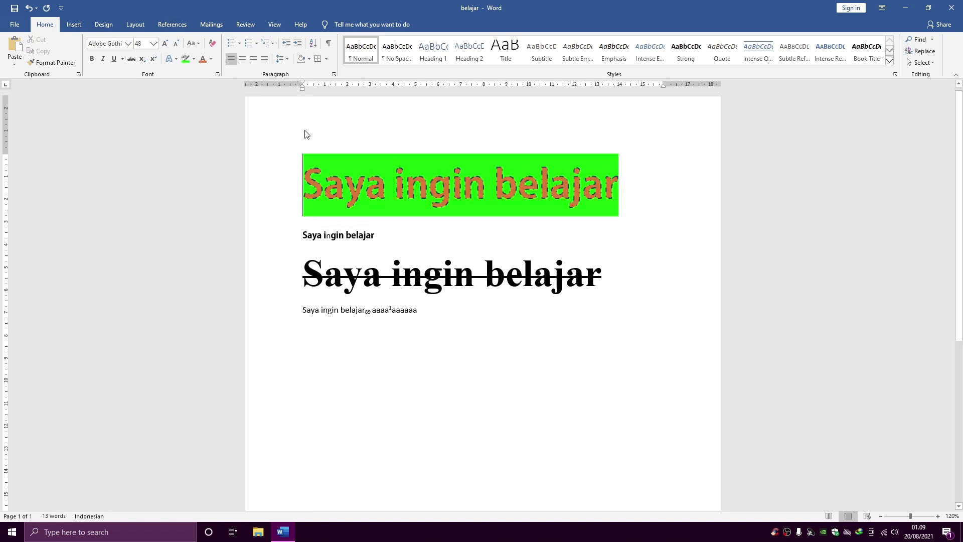
Change the word "Saya" at the start of the green-highlighted line to UPPERCASE
{"action": "left_click", "coordinate": [195, 45]}
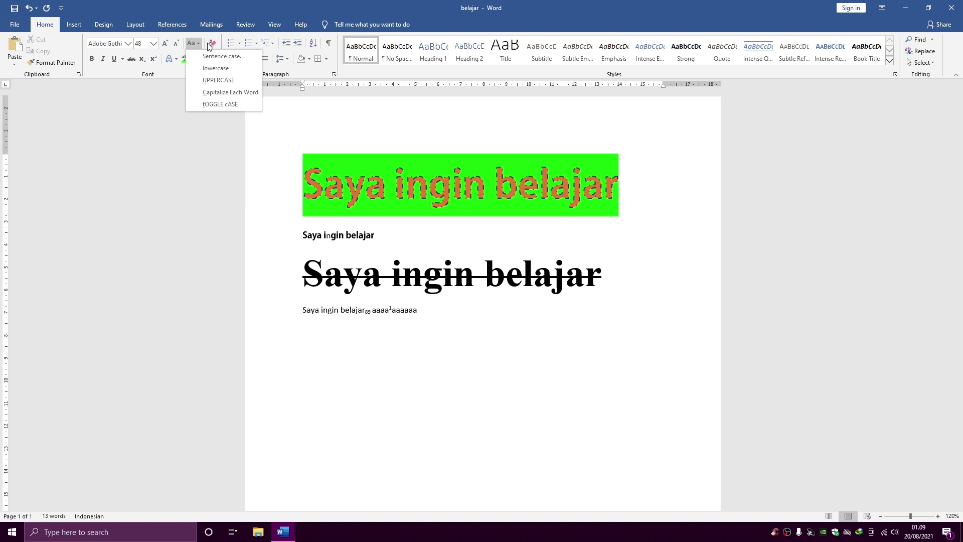
{"action": "left_click", "coordinate": [198, 44]}
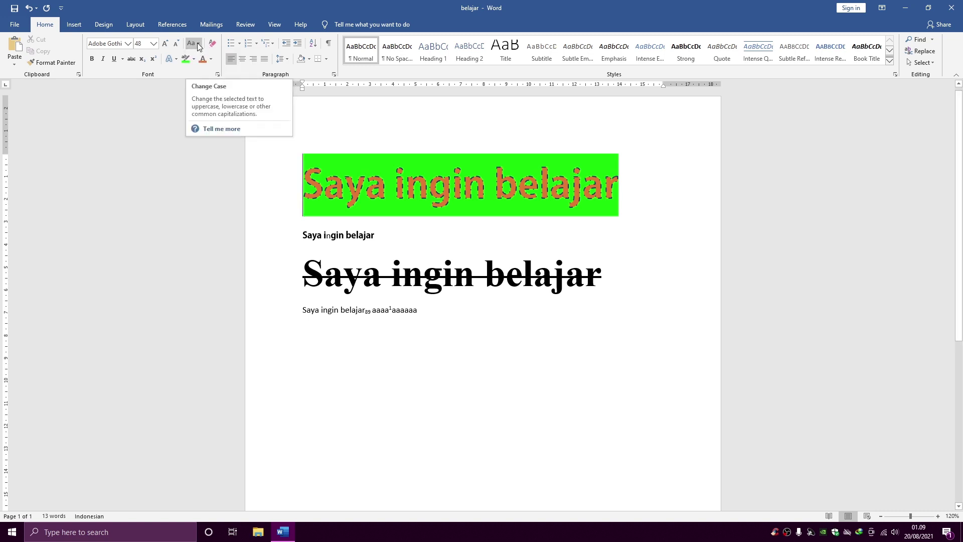
{"action": "left_click", "coordinate": [198, 44]}
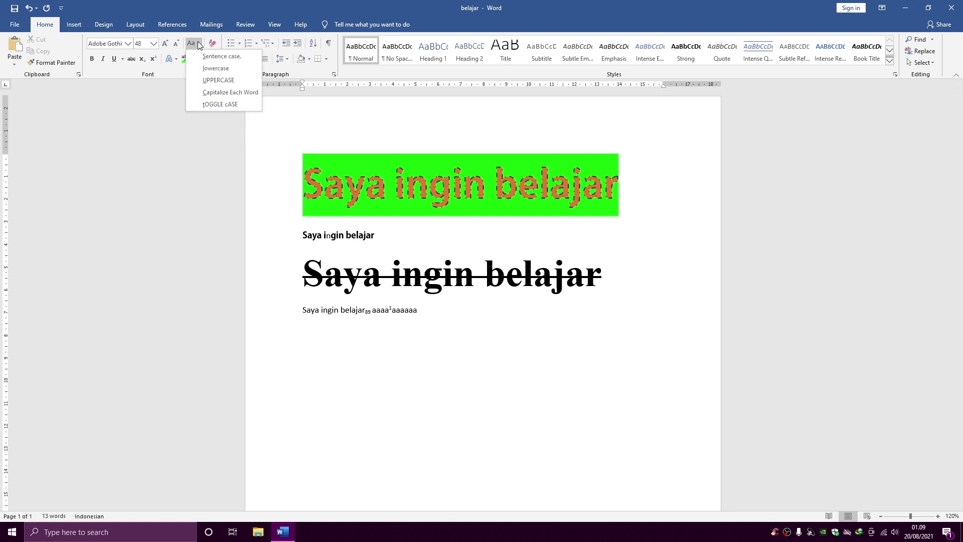
{"action": "left_click", "coordinate": [213, 80]}
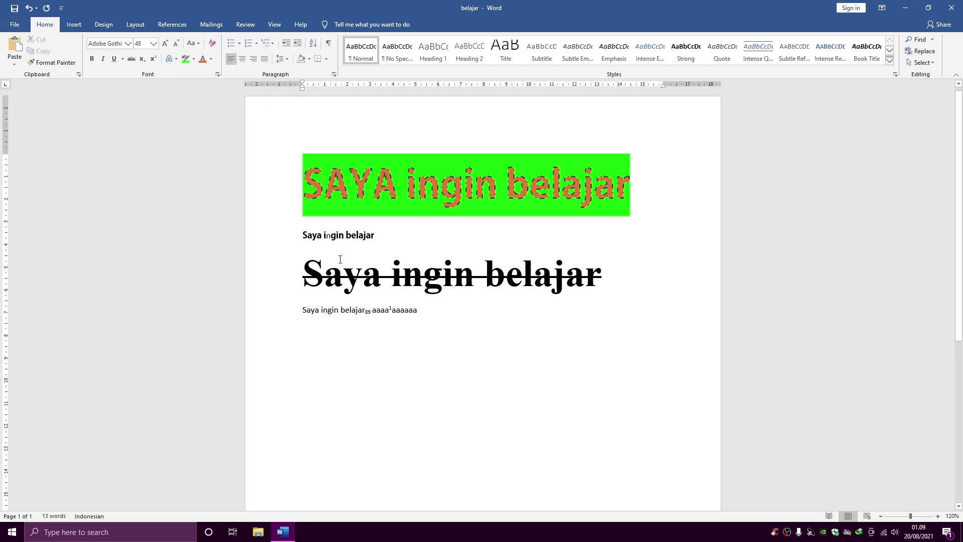
Add a new line reading "Saya ingin belajar" below the fourth line
{"action": "left_click_drag", "start_coordinate": [303, 309], "coordinate": [454, 325]}
{"action": "left_click", "coordinate": [381, 336]}
{"action": "type", "text": "sa"}
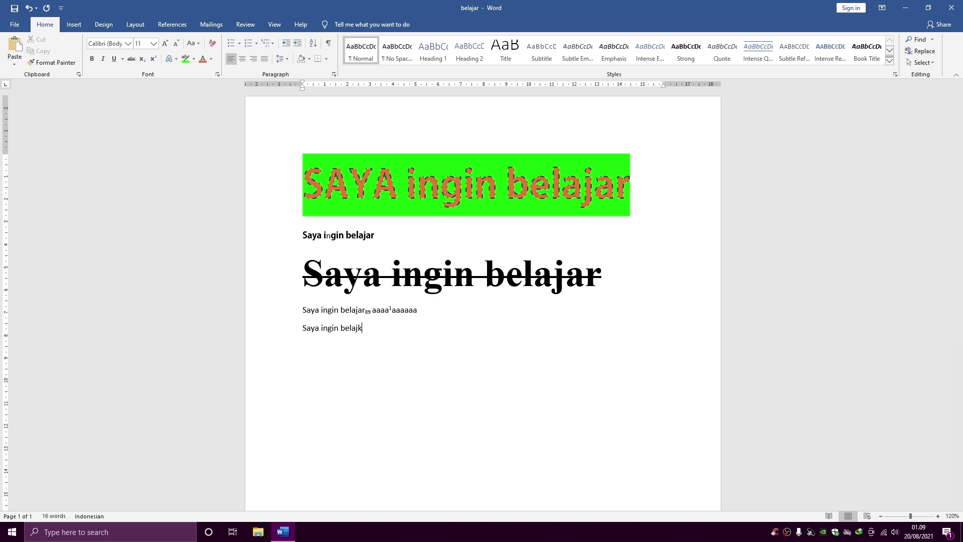
Select the whole fifth line and enlarge it stepwise to font size 27
{"action": "key", "text": "shift+Up"}
{"action": "key", "text": "shift+Right"}
{"action": "key", "text": "shift+Right"}
{"action": "key", "text": "shift+Right"}
{"action": "key", "text": "shift+Right"}
{"action": "key", "text": "shift+Right"}
{"action": "key", "text": "shift+Right"}
{"action": "key", "text": "shift+Right"}
{"action": "key", "text": "shift+Right"}
{"action": "key", "text": "shift+Right"}
{"action": "key", "text": "shift+Right"}
{"action": "key", "text": "shift+Right"}
{"action": "key", "text": "shift+Right"}
{"action": "key", "text": "shift+Right"}
{"action": "key", "text": "shift+Right"}
{"action": "key", "text": "shift+Right"}
{"action": "key", "text": "shift+Right"}
{"action": "key", "text": "shift+Left"}
{"action": "key", "text": "ctrl+bracketright"}
{"action": "key", "text": "ctrl+bracketright"}
{"action": "key", "text": "ctrl+bracketright"}
{"action": "key", "text": "ctrl+bracketright"}
{"action": "key", "text": "ctrl+bracketright"}
{"action": "key", "text": "ctrl+bracketright"}
{"action": "key", "text": "ctrl+bracketright"}
{"action": "key", "text": "ctrl+bracketright"}
{"action": "key", "text": "ctrl+bracketright"}
{"action": "key", "text": "ctrl+bracketright"}
{"action": "key", "text": "ctrl+bracketright"}
{"action": "key", "text": "ctrl+bracketright"}
{"action": "key", "text": "ctrl+bracketright"}
{"action": "key", "text": "ctrl+bracketright"}
{"action": "key", "text": "ctrl+bracketright"}
{"action": "key", "text": "ctrl+bracketright"}
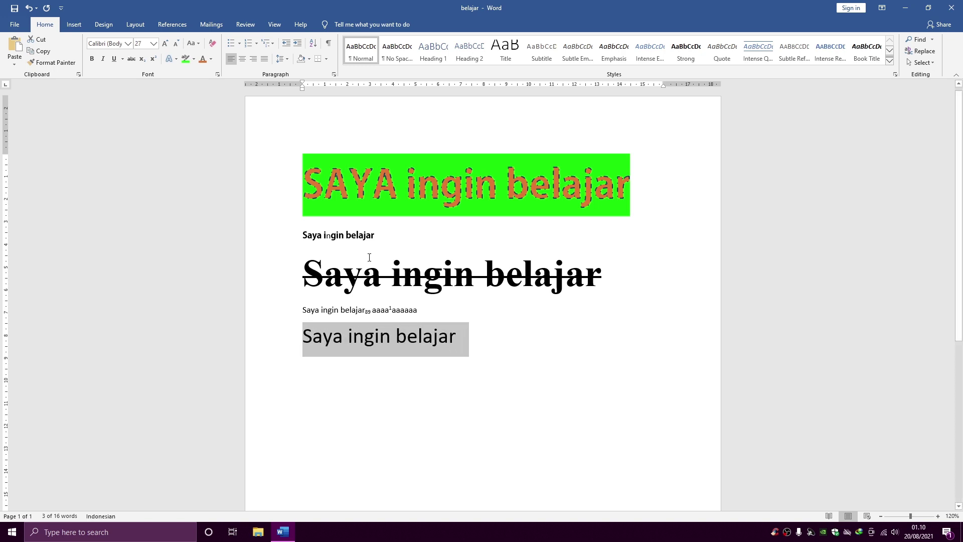
Try the lowercase and UPPERCASE options on the fifth line's text
{"action": "left_click", "coordinate": [198, 44]}
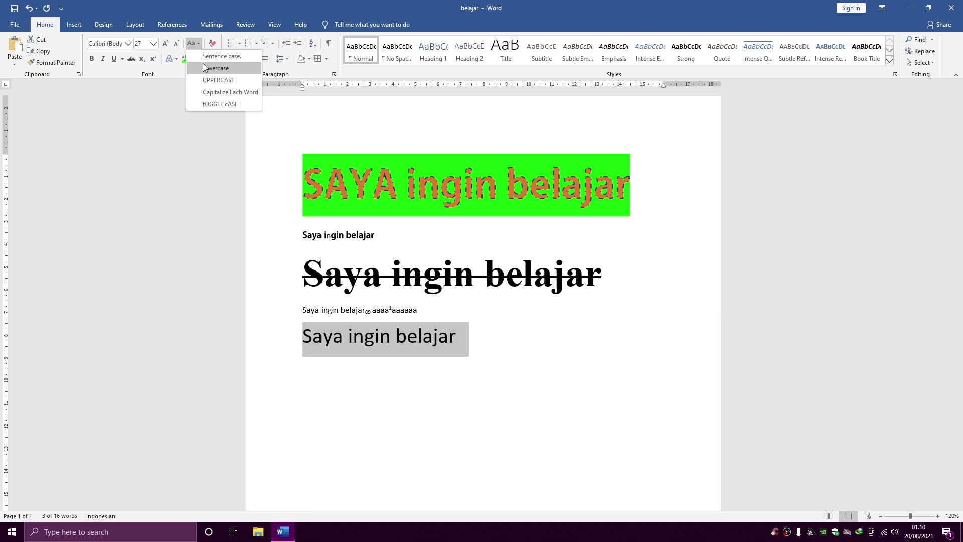
{"action": "left_click", "coordinate": [205, 67]}
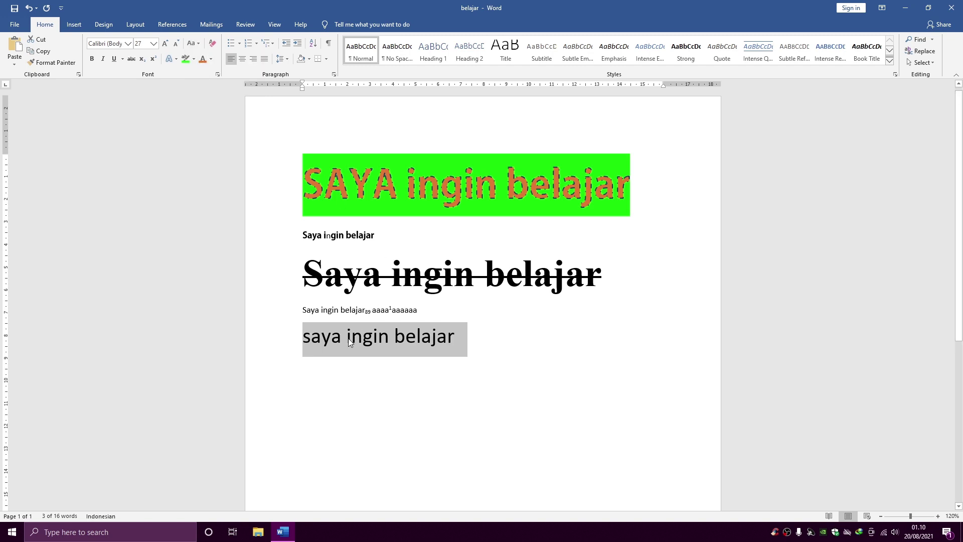
{"action": "left_click", "coordinate": [195, 43]}
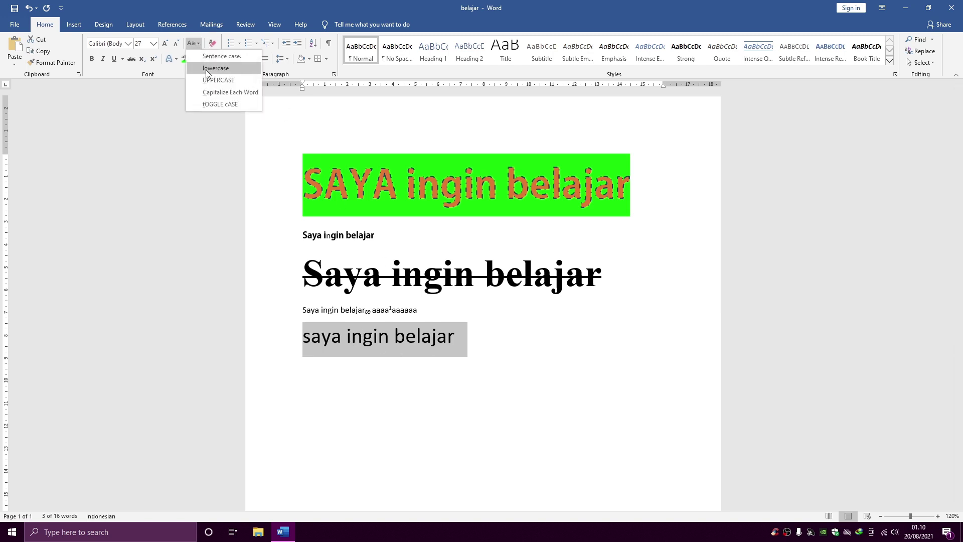
{"action": "left_click", "coordinate": [207, 81]}
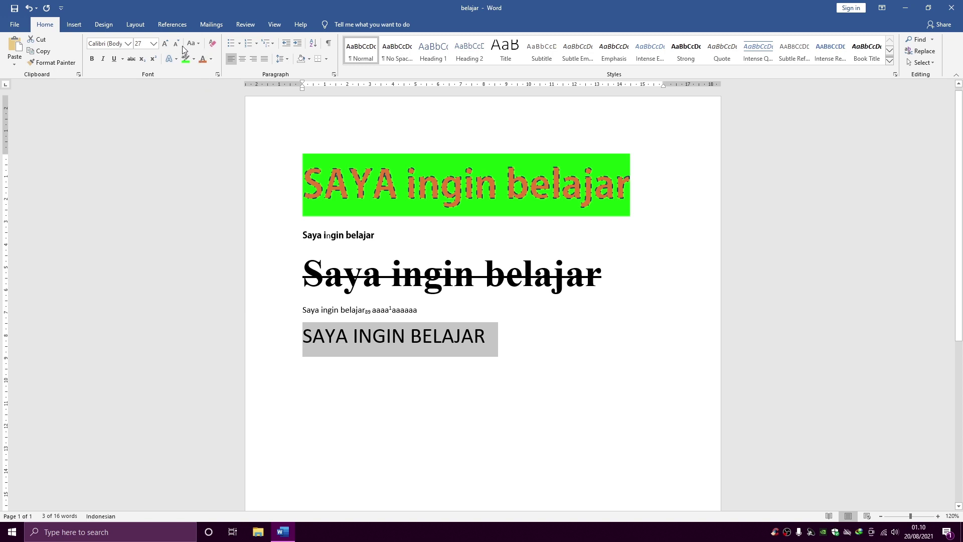
Apply Capitalize Each Word to the fifth line and deselect the text
{"action": "left_click", "coordinate": [197, 44]}
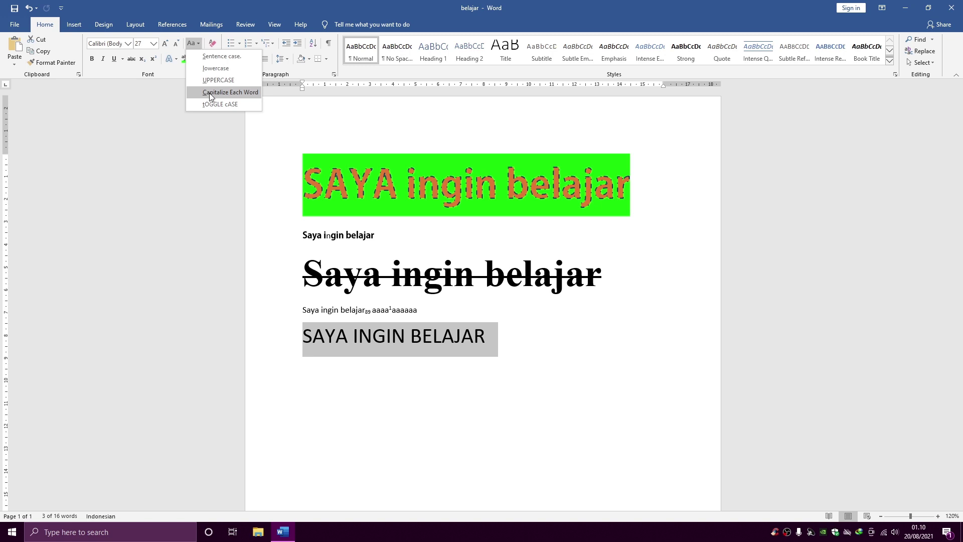
{"action": "left_click", "coordinate": [210, 93]}
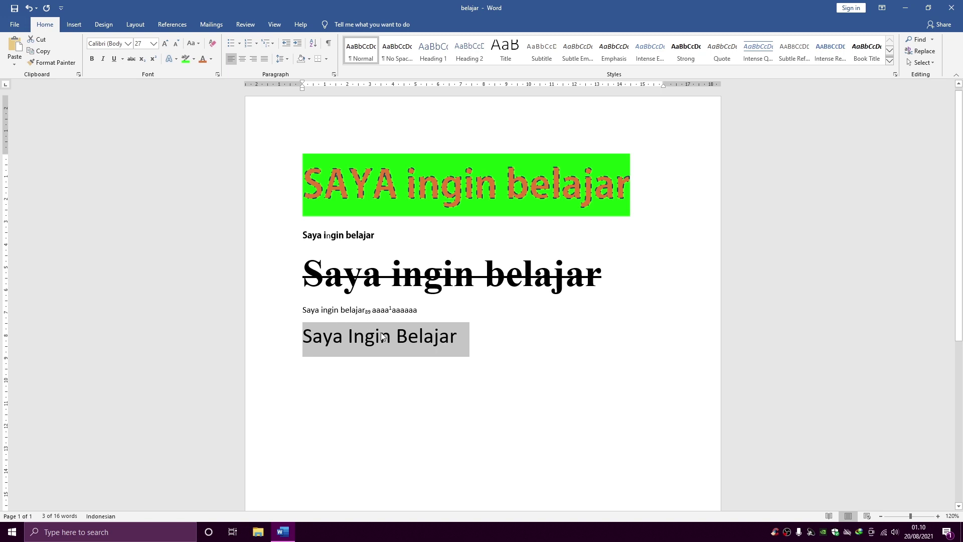
{"action": "left_click", "coordinate": [466, 331]}
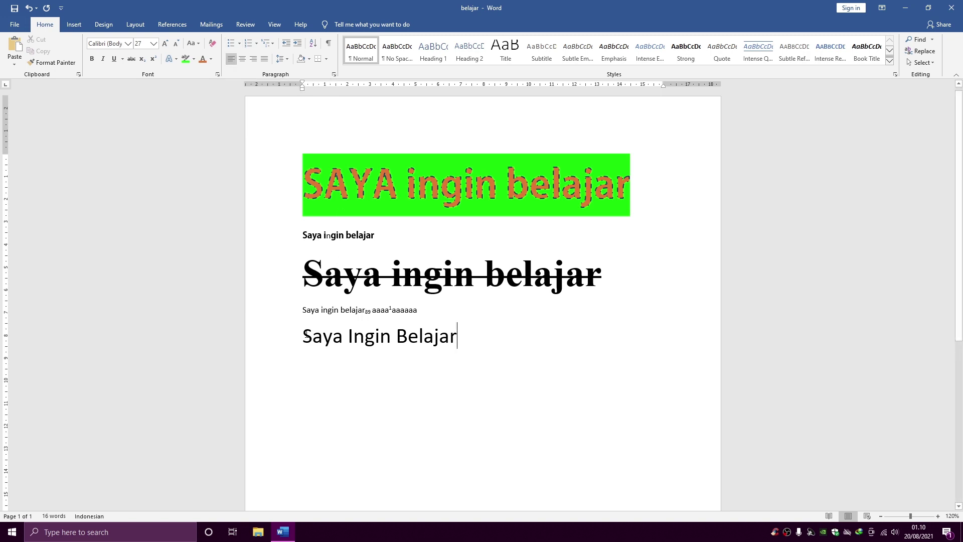
Give the fifth line a solid round bullet, switch it to the arrow bullet and reduce the bullet's indent
{"action": "left_click", "coordinate": [240, 44]}
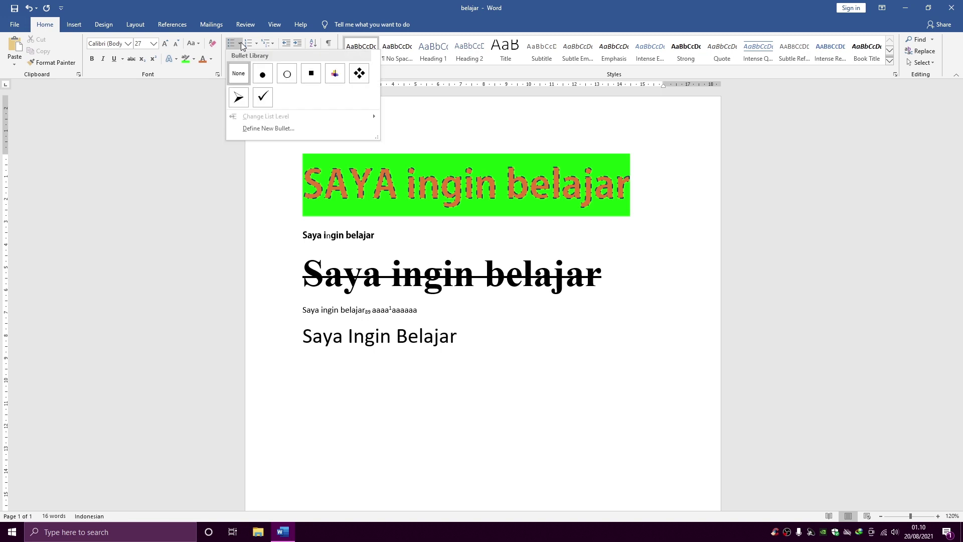
{"action": "left_click", "coordinate": [255, 74]}
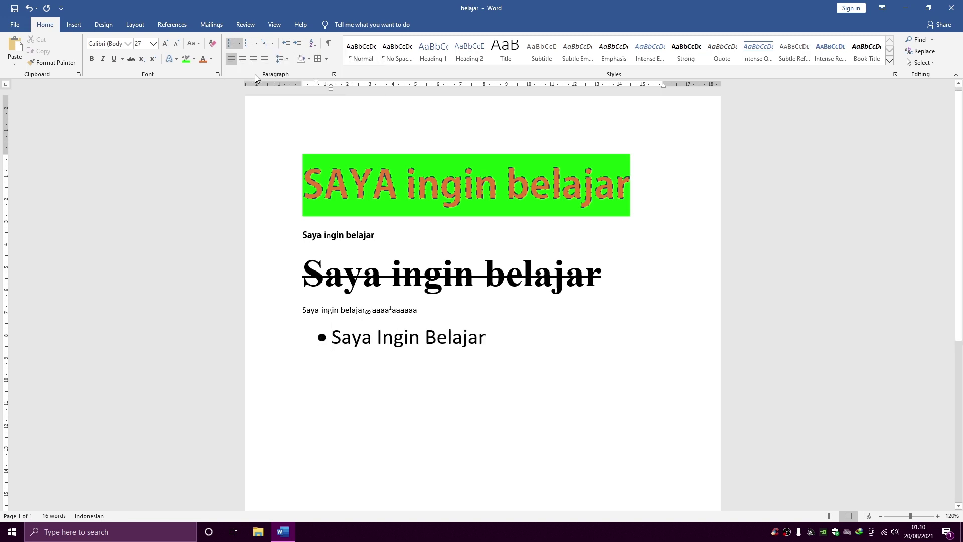
{"action": "left_click", "coordinate": [240, 44]}
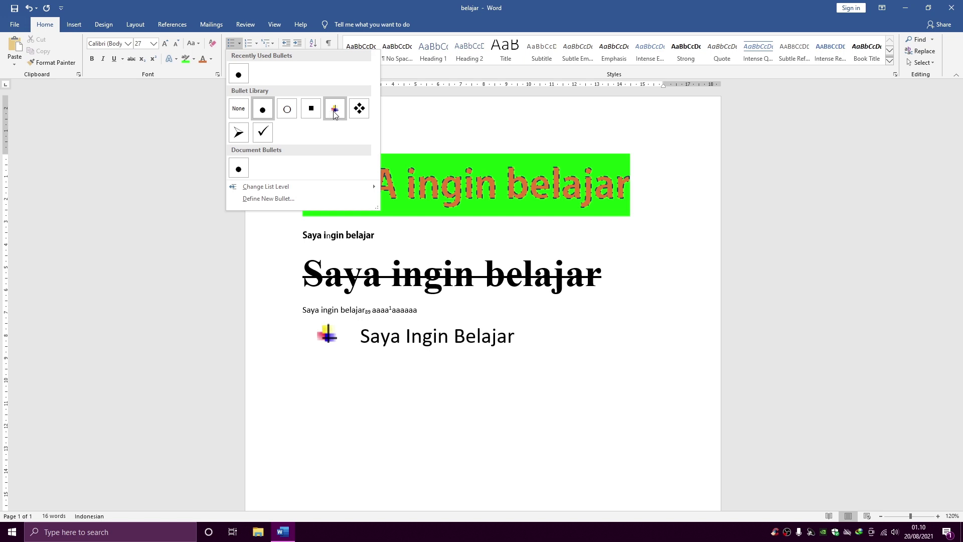
{"action": "left_click", "coordinate": [242, 132]}
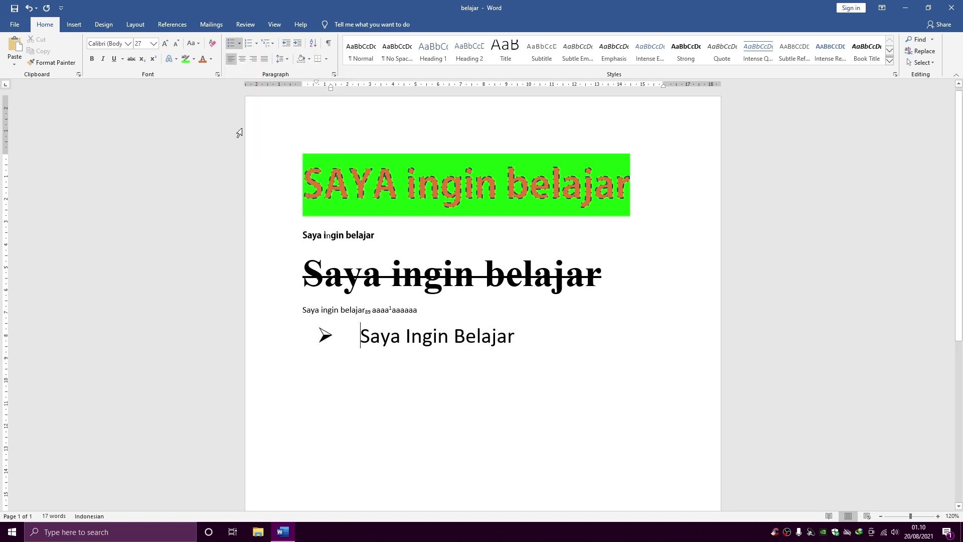
{"action": "left_click", "coordinate": [325, 335]}
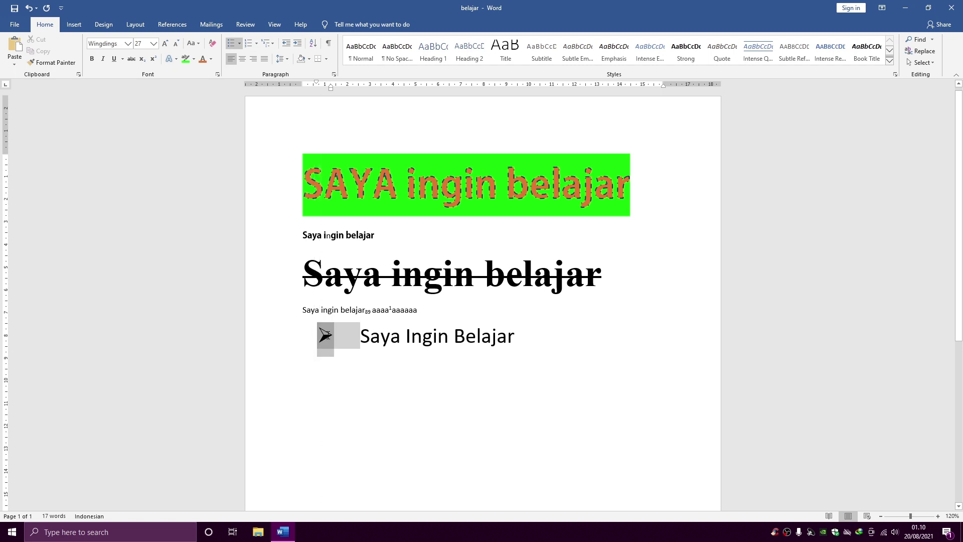
{"action": "mouse_move", "coordinate": [329, 335]}
{"action": "left_mouse_down"}
{"action": "mouse_move", "coordinate": [404, 344]}
{"action": "mouse_move", "coordinate": [310, 328]}
{"action": "left_mouse_up"}
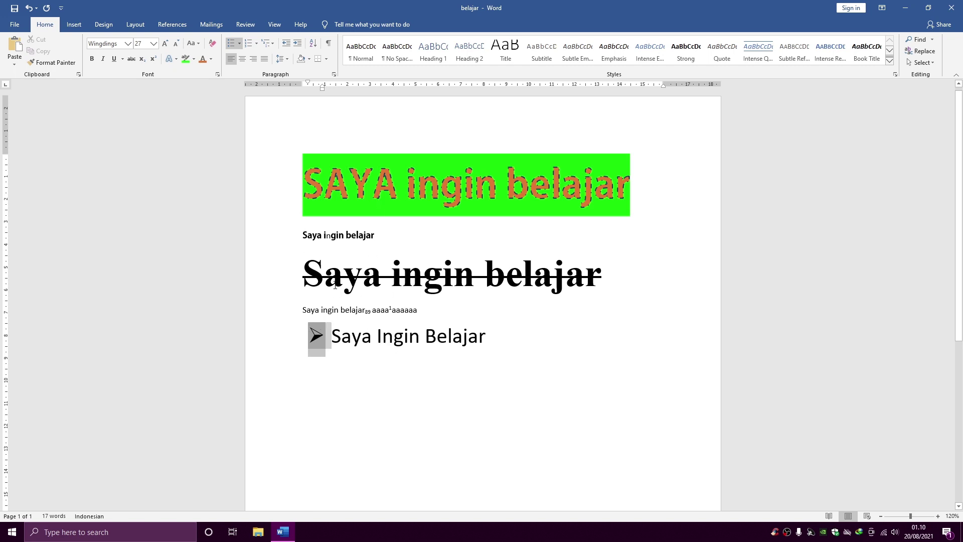
Number the fifth line in the 1. 2. 3. format, preview other number formats and remove the numbering
{"action": "left_click", "coordinate": [251, 44]}
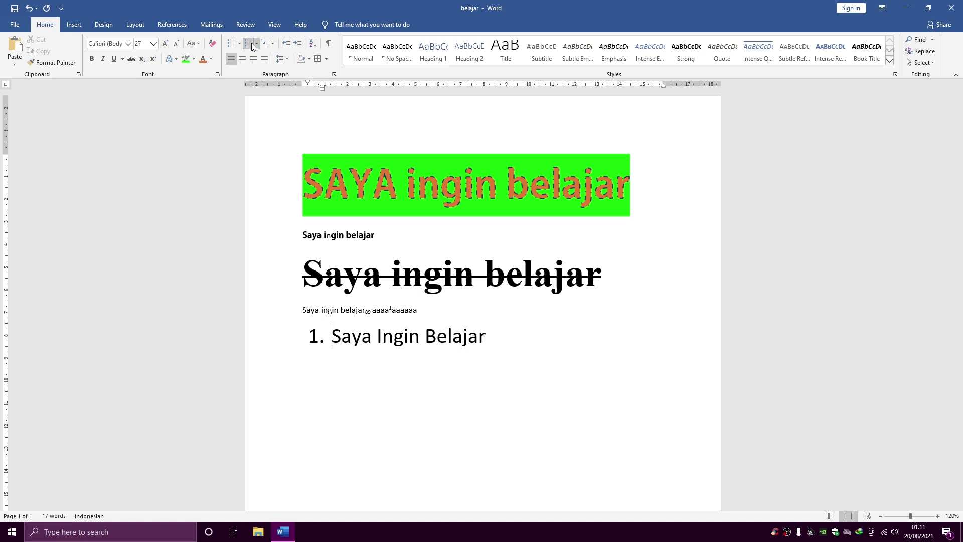
{"action": "left_click", "coordinate": [256, 44]}
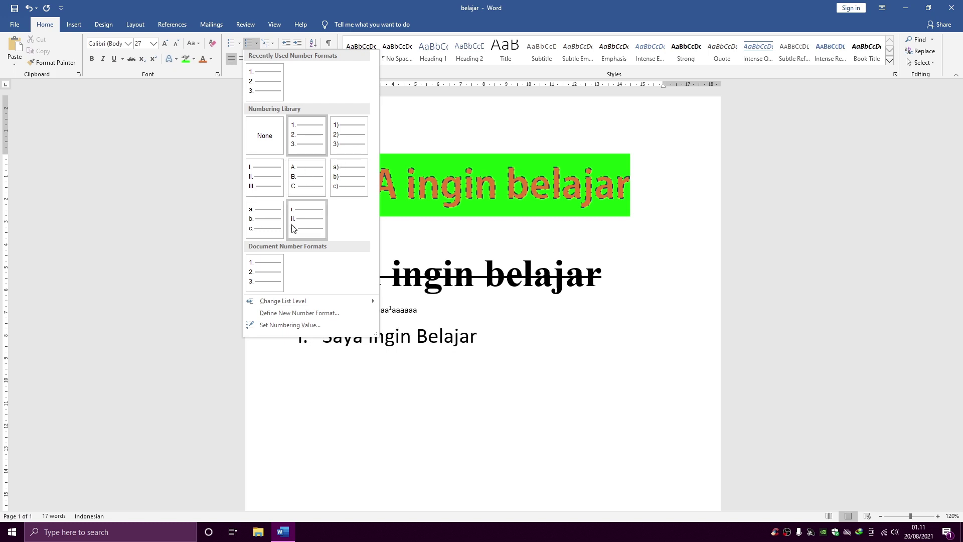
{"action": "left_click", "coordinate": [254, 44]}
{"action": "left_click", "coordinate": [249, 43]}
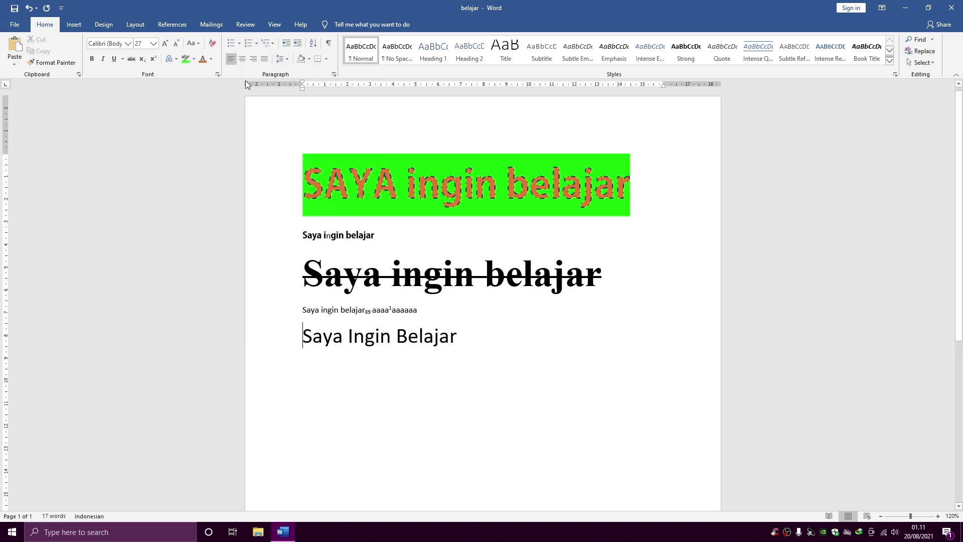
Reapply 1. 2. 3. numbering to the fifth line, add a line below it and clear that line's trial text and number
{"action": "left_click", "coordinate": [247, 40]}
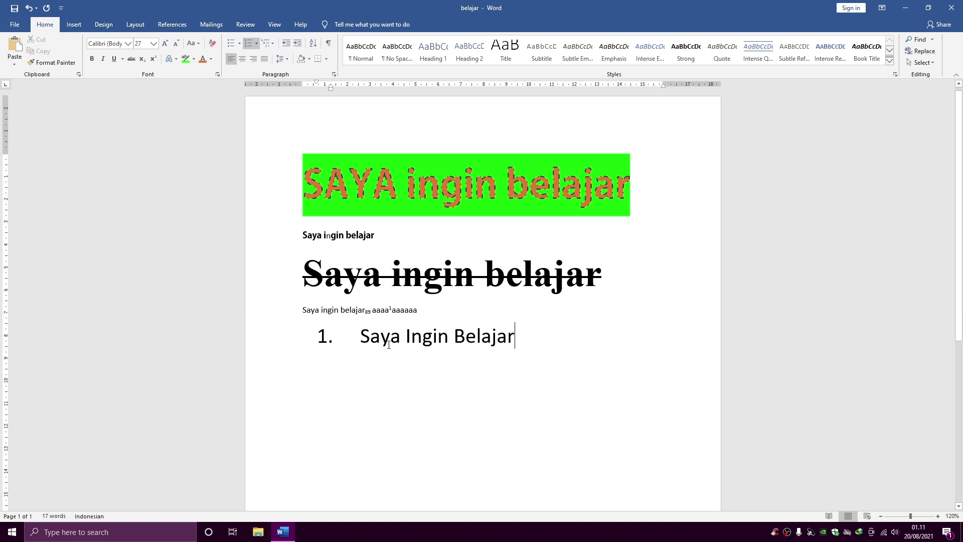
{"action": "key", "text": "Return"}
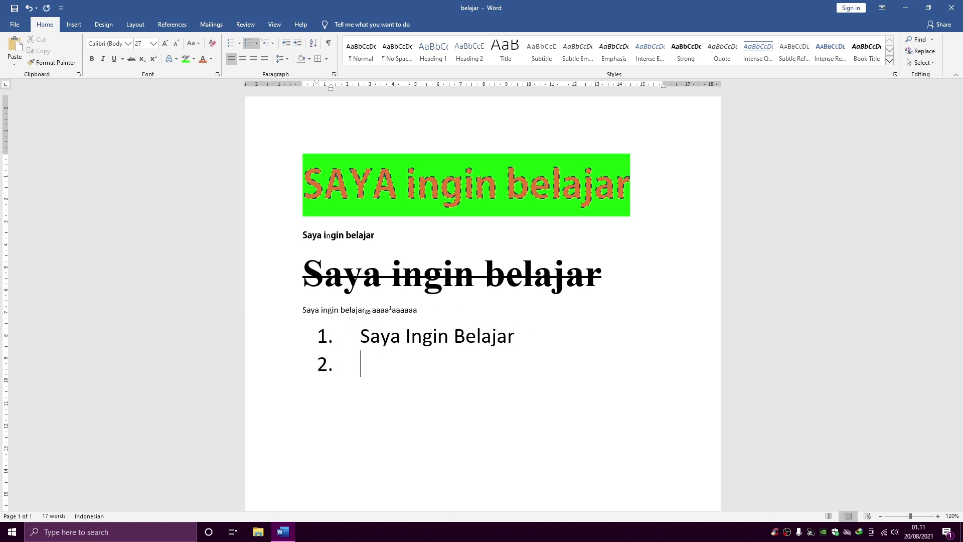
{"action": "type", "text": "aa"}
{"action": "key", "text": "BackSpace"}
{"action": "key", "text": "BackSpace"}
{"action": "type", "text": "a"}
{"action": "key", "text": "BackSpace"}
{"action": "key", "text": "BackSpace"}
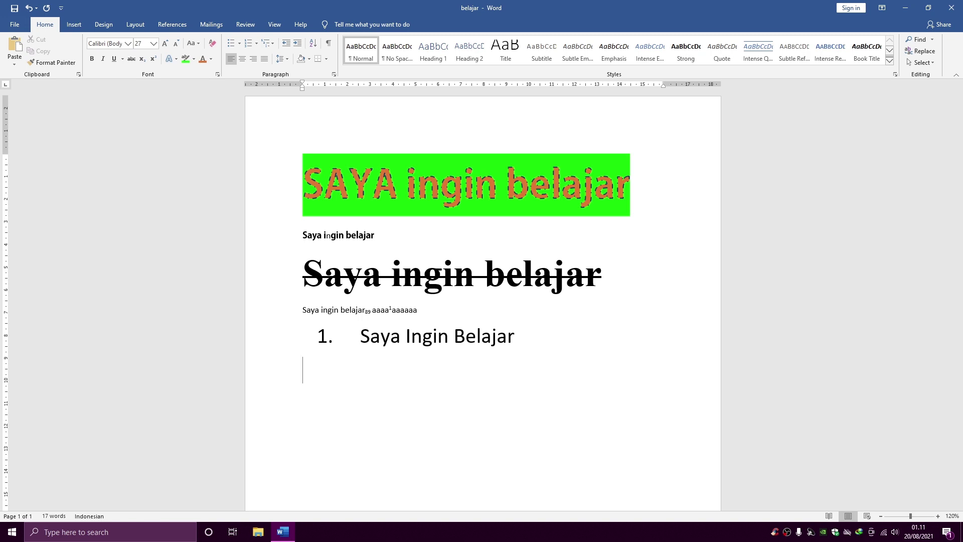
Enter "2. a" below the first numbered item as the second item and end the list
{"action": "type", "text": "2. a"}
{"action": "key", "text": "Return"}
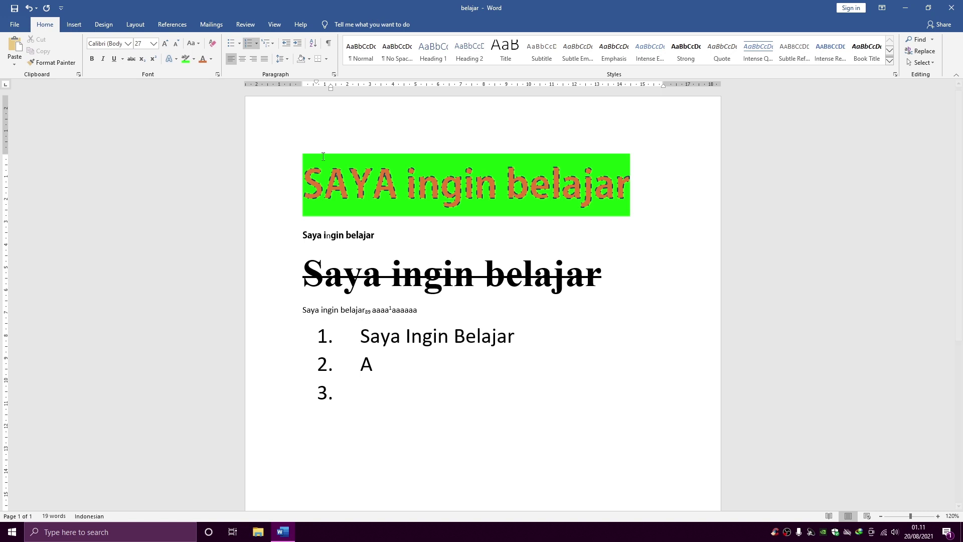
{"action": "key", "text": "Return"}
{"action": "key", "text": "Return"}
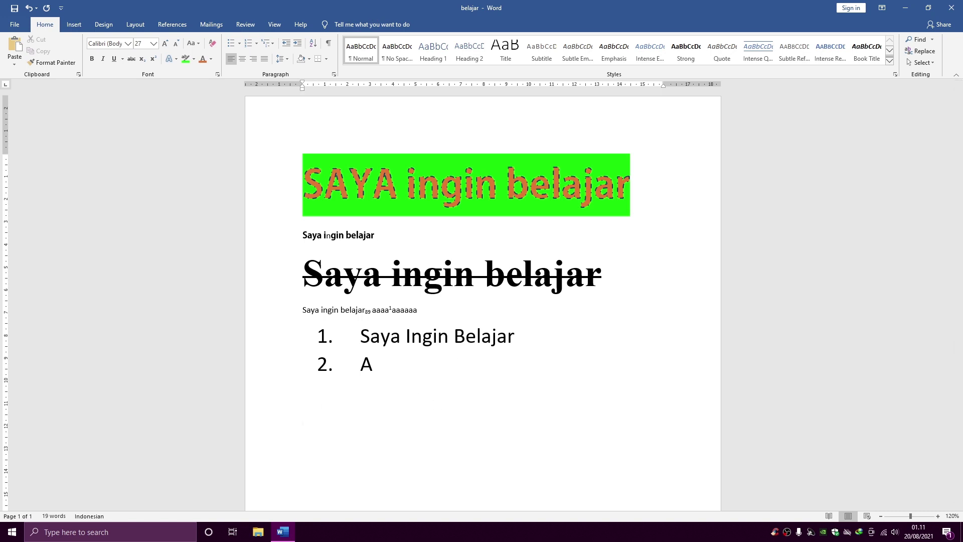
Reduce the font size stepwise to 14 and write "Saya ingin belajar ms word dengan cepat mudah" below the list
{"action": "left_click", "coordinate": [176, 44]}
{"action": "left_click", "coordinate": [177, 44]}
{"action": "left_click", "coordinate": [179, 44]}
{"action": "left_click", "coordinate": [179, 44]}
{"action": "type", "text": "sayan"}
{"action": "key", "text": "BackSpace"}
{"action": "type", "text": "ingin belajar ms word dengan cepat mudah"}
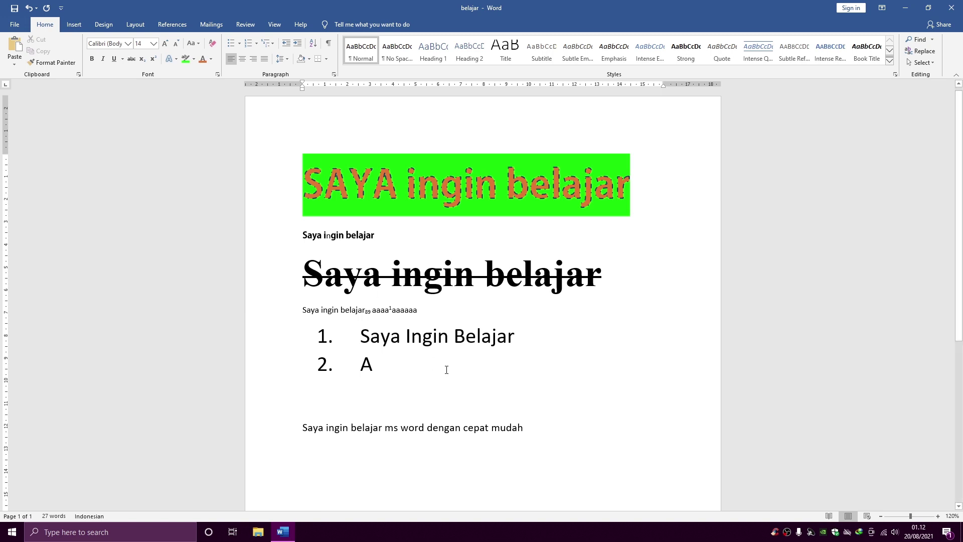
Select the new sentence, try center and right alignment on it, and set it to justified
{"action": "left_click_drag", "start_coordinate": [303, 427], "coordinate": [519, 425]}
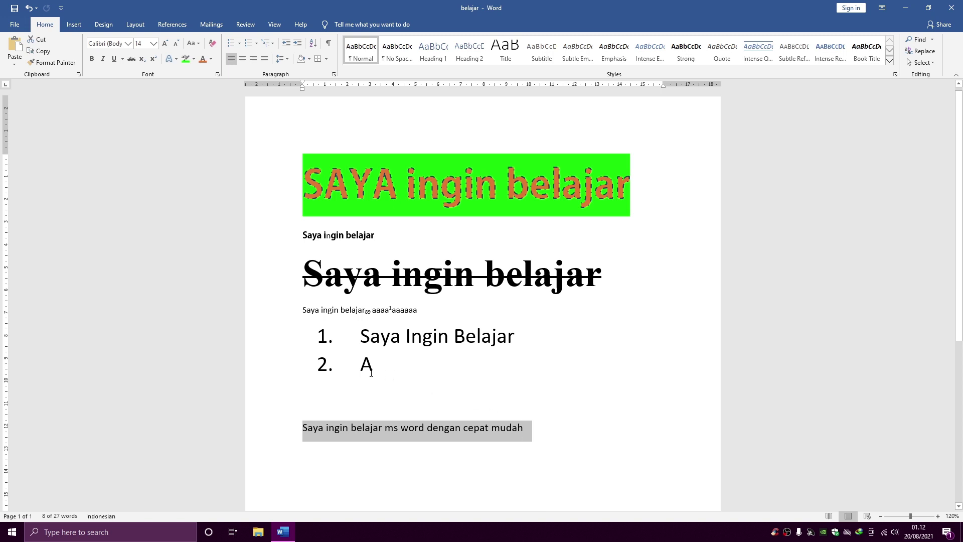
{"action": "left_click", "coordinate": [245, 64]}
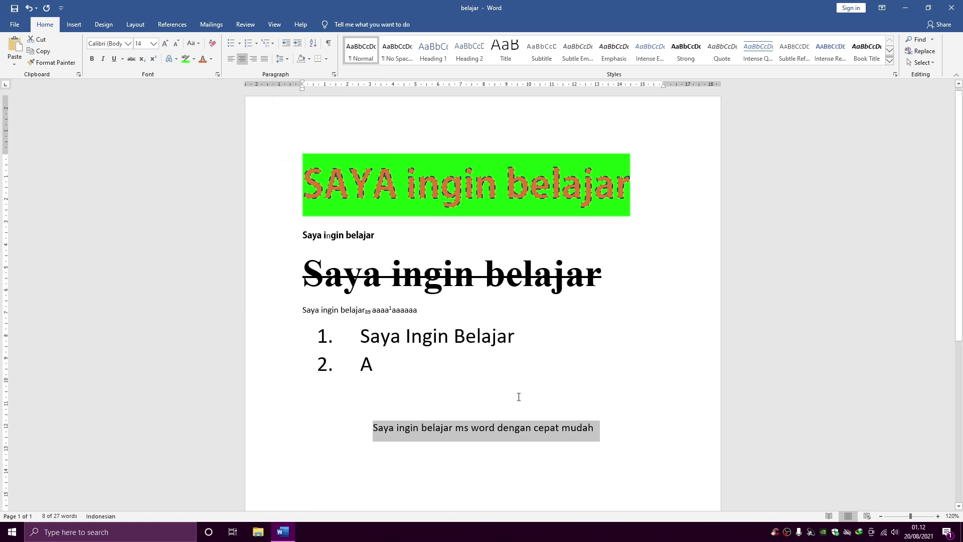
{"action": "left_click", "coordinate": [254, 59]}
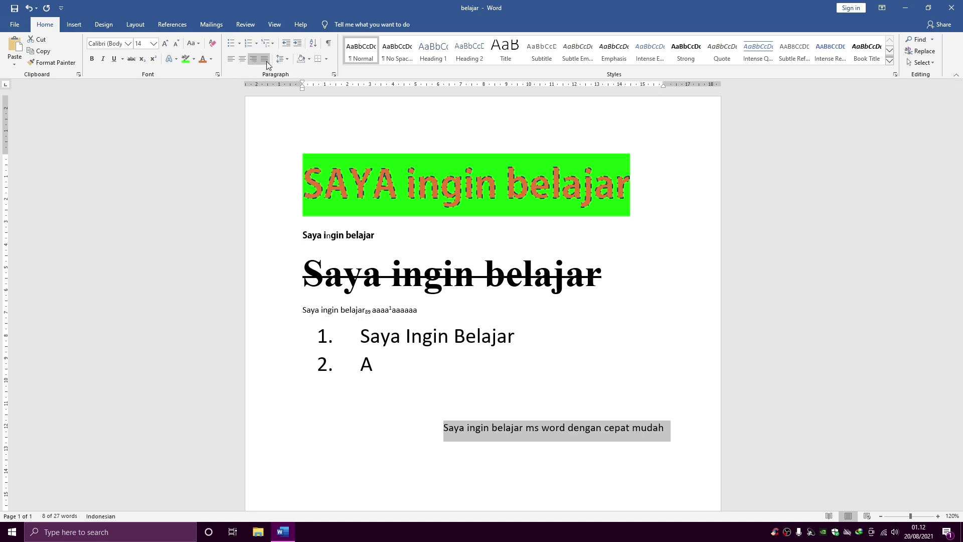
{"action": "left_click", "coordinate": [267, 62]}
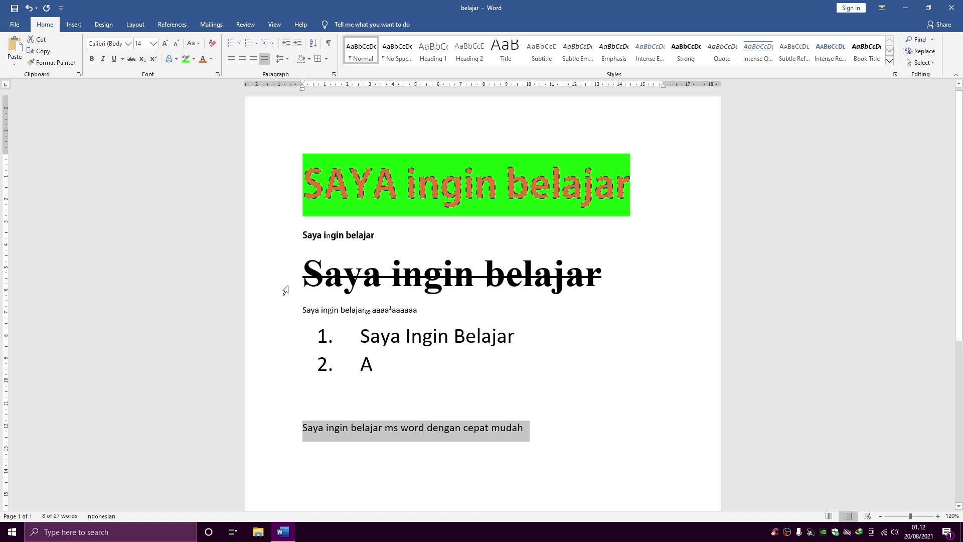
Add filler text after "mudah" to test the justified alignment across two lines, and delete all of it
{"action": "left_click", "coordinate": [553, 434]}
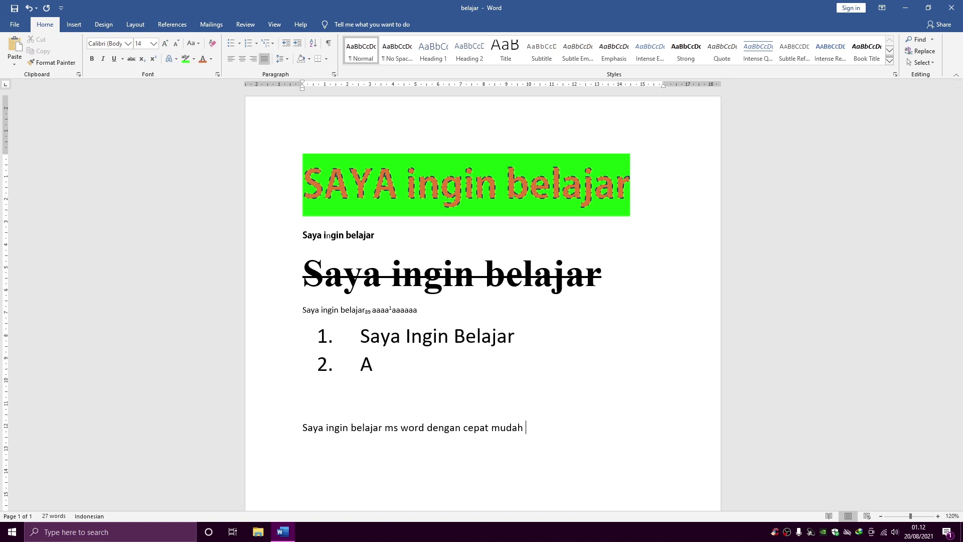
{"action": "type", "text": "ijawoijsoiaoisiojaiocjiojaiocjaiosjioajoijao"}
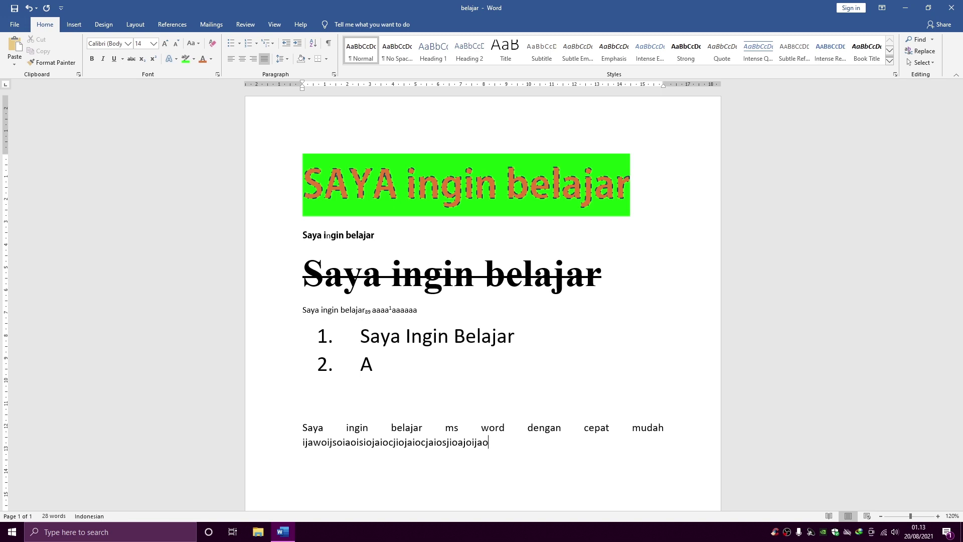
{"action": "type", "text": "as sada"}
{"action": "key", "text": "BackSpace"}
{"action": "key", "text": "BackSpace"}
{"action": "key", "text": "BackSpace"}
{"action": "key", "text": "BackSpace"}
{"action": "key", "text": "BackSpace"}
{"action": "key", "text": "BackSpace"}
{"action": "key", "text": "BackSpace"}
{"action": "key", "text": "BackSpace"}
{"action": "key", "text": "BackSpace"}
{"action": "key", "text": "BackSpace"}
{"action": "key", "text": "BackSpace"}
{"action": "key", "text": "BackSpace"}
{"action": "key", "text": "BackSpace"}
{"action": "key", "text": "BackSpace"}
{"action": "key", "text": "BackSpace"}
{"action": "key", "text": "BackSpace"}
{"action": "key", "text": "BackSpace"}
{"action": "key", "text": "BackSpace"}
{"action": "key", "text": "BackSpace"}
{"action": "key", "text": "BackSpace"}
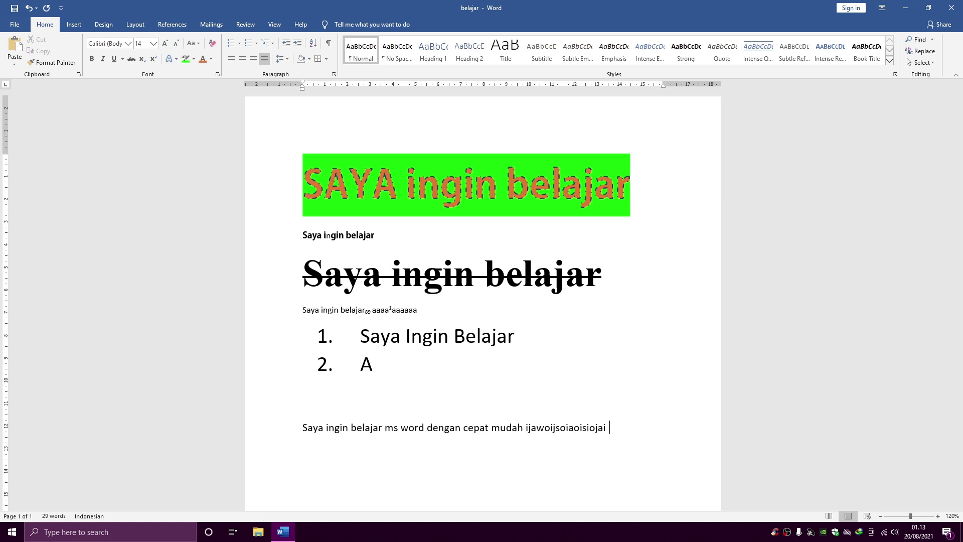
{"action": "key", "text": "BackSpace"}
{"action": "key", "text": "BackSpace"}
{"action": "key", "text": "BackSpace"}
{"action": "key", "text": "BackSpace"}
{"action": "key", "text": "BackSpace"}
{"action": "key", "text": "BackSpace"}
{"action": "key", "text": "BackSpace"}
{"action": "key", "text": "BackSpace"}
{"action": "key", "text": "BackSpace"}
{"action": "key", "text": "BackSpace"}
{"action": "key", "text": "BackSpace"}
{"action": "key", "text": "BackSpace"}
{"action": "key", "text": "BackSpace"}
{"action": "key", "text": "BackSpace"}
{"action": "key", "text": "BackSpace"}
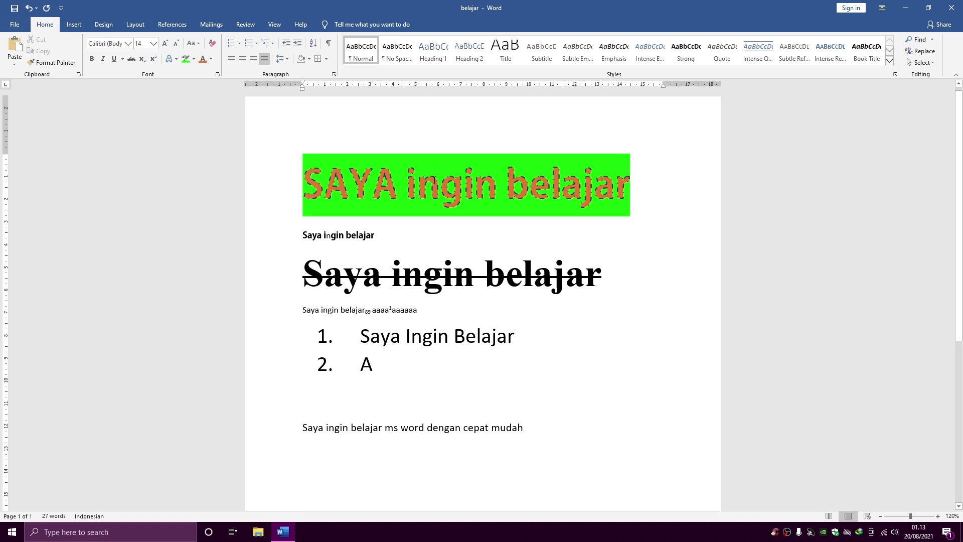
{"action": "type", "text": "oakoas"}
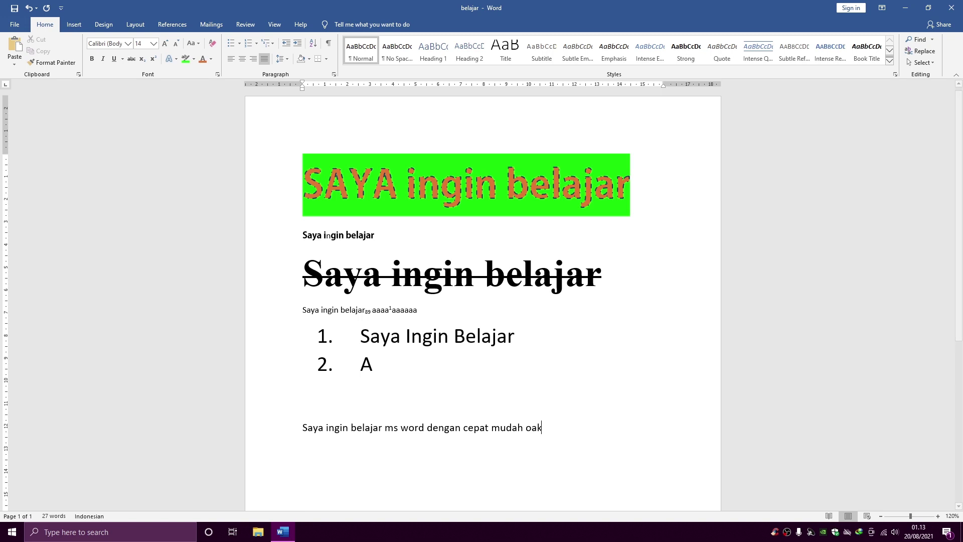
{"action": "key", "text": "BackSpace"}
{"action": "key", "text": "BackSpace"}
{"action": "key", "text": "BackSpace"}
{"action": "key", "text": "BackSpace"}
{"action": "key", "text": "BackSpace"}
{"action": "key", "text": "BackSpace"}
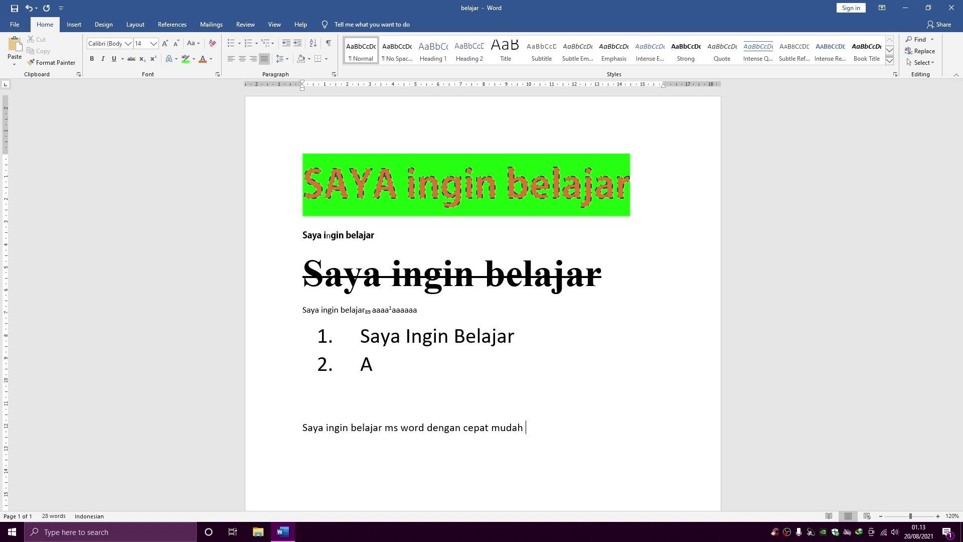
Copy the justified sentence and paste it so that it stands three times in one continuous paragraph
{"action": "key", "text": "Up"}
{"action": "key", "text": "shift+Down"}
{"action": "key", "text": "ctrl+c"}
{"action": "key", "text": "Left"}
{"action": "key", "text": "Down"}
{"action": "key", "text": "ctrl+v"}
{"action": "type", "text": "Saya ingin belajar ms word dengan cepat mudah"}
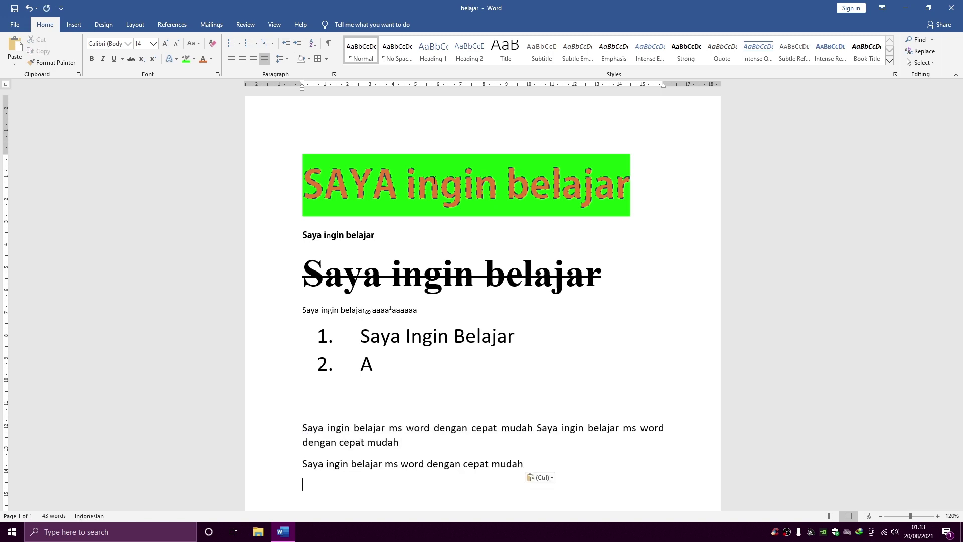
{"action": "key", "text": "BackSpace"}
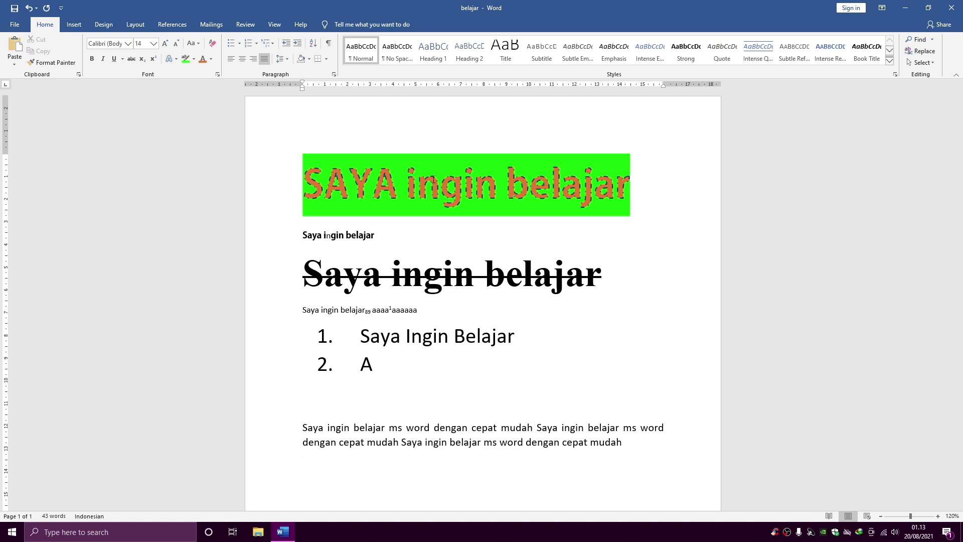
Select both lines of the justified paragraph and set their line spacing to 1,5
{"action": "left_click", "coordinate": [305, 439]}
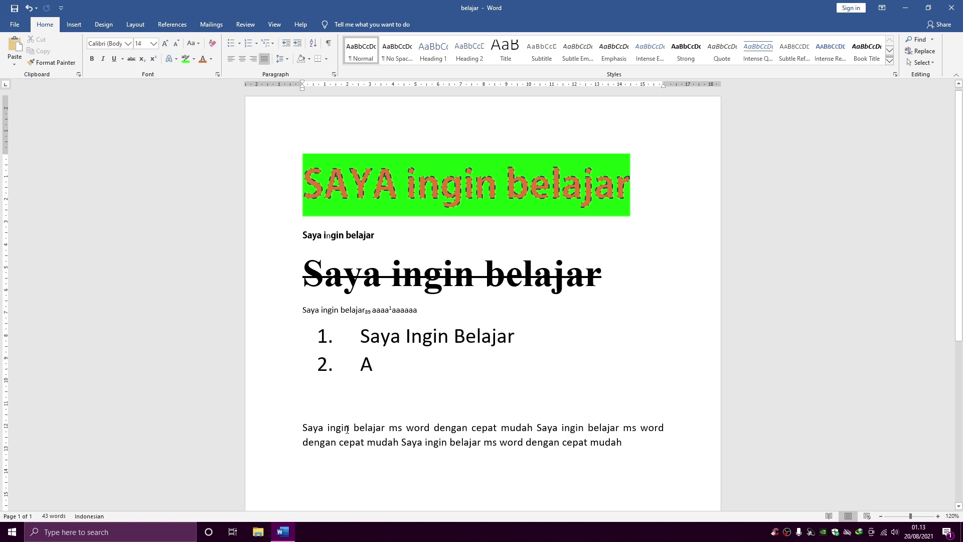
{"action": "left_click_drag", "start_coordinate": [304, 428], "coordinate": [674, 428]}
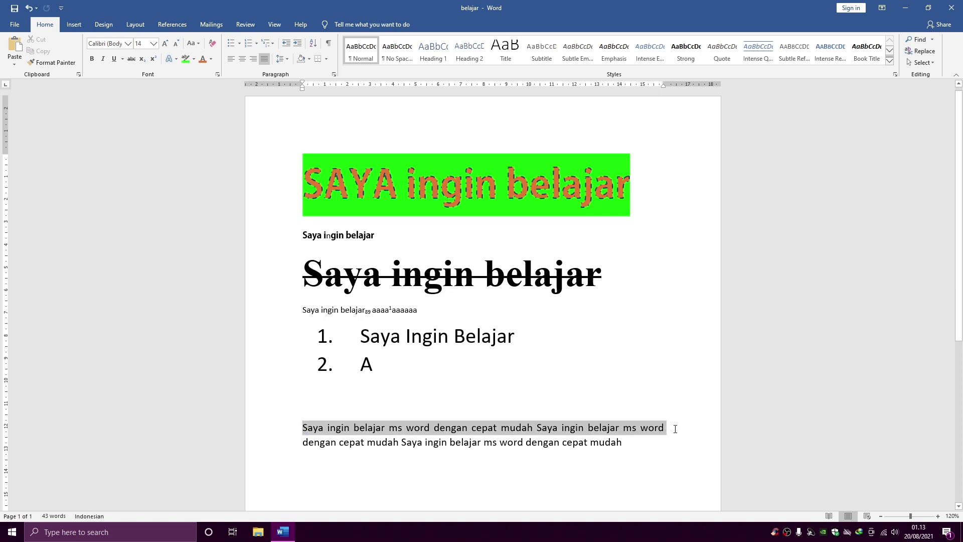
{"action": "left_click_drag", "start_coordinate": [677, 429], "coordinate": [676, 430]}
{"action": "left_click_drag", "start_coordinate": [303, 428], "coordinate": [641, 440]}
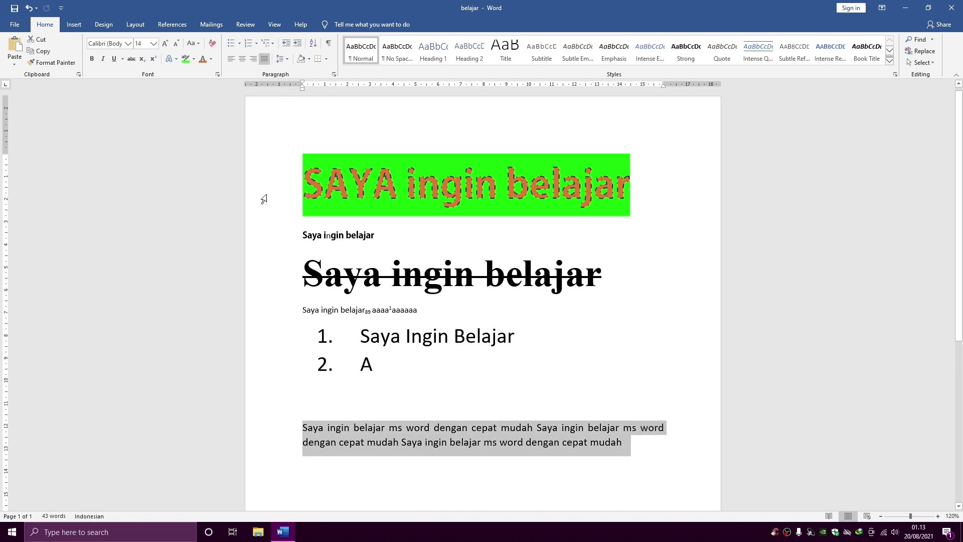
{"action": "left_click", "coordinate": [287, 60]}
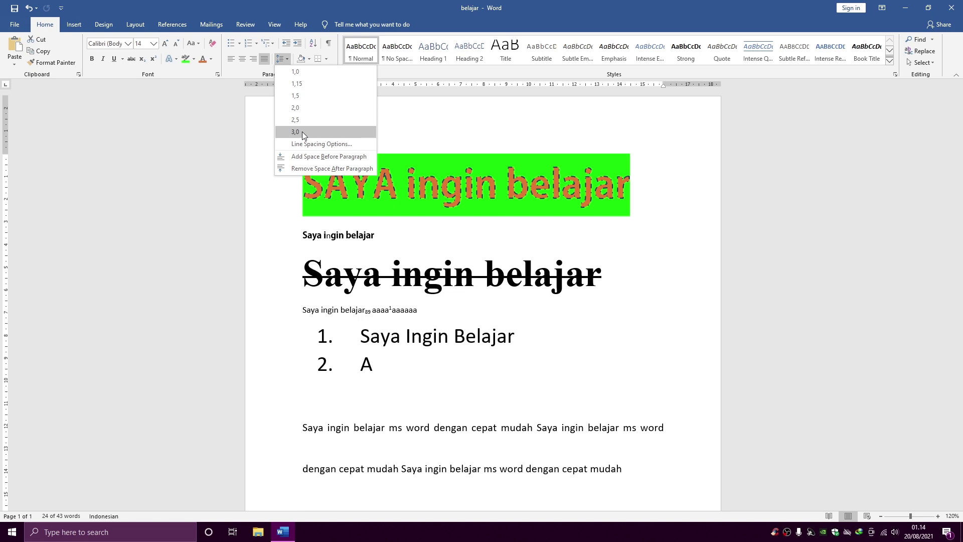
{"action": "left_click", "coordinate": [299, 97]}
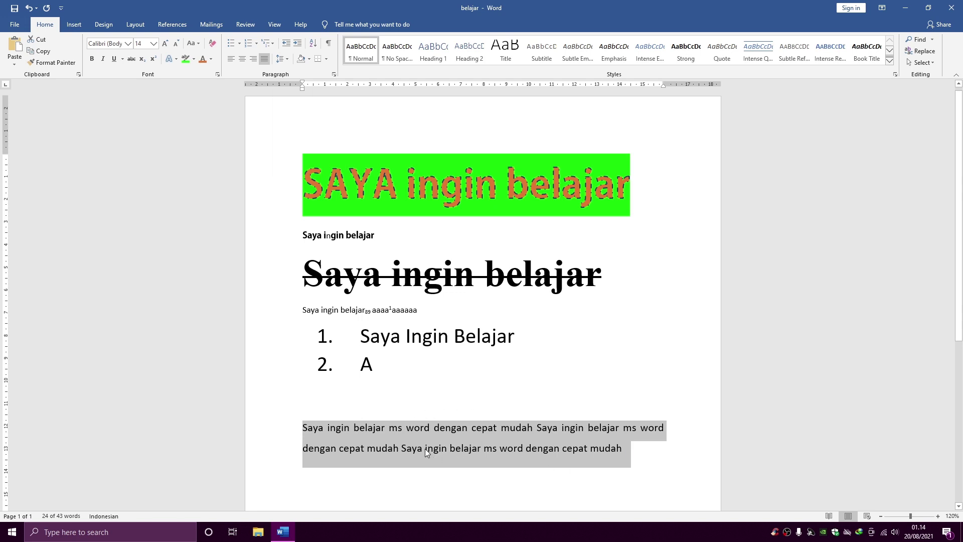
Shade the selected justified paragraph with the darkest blue theme color and view the available border options
{"action": "left_click", "coordinate": [309, 59]}
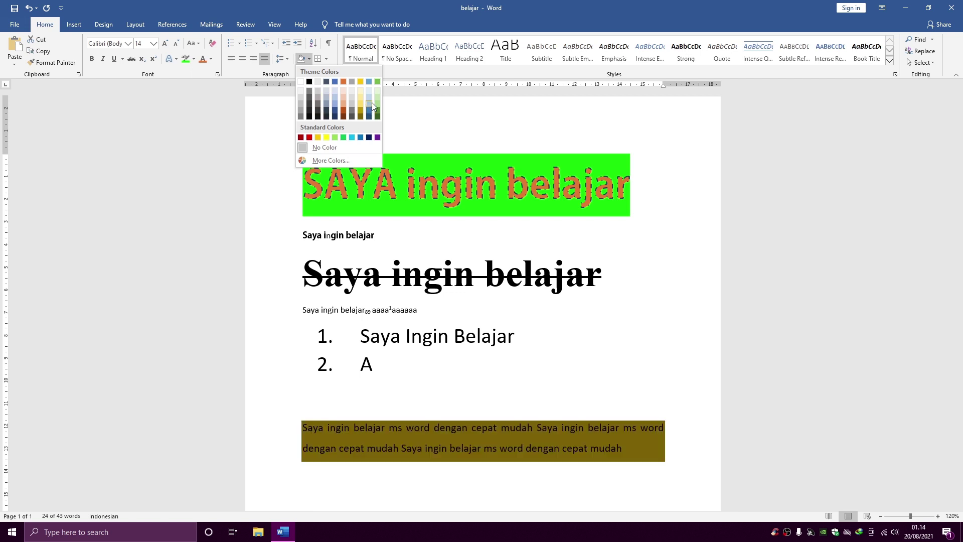
{"action": "left_click", "coordinate": [337, 117]}
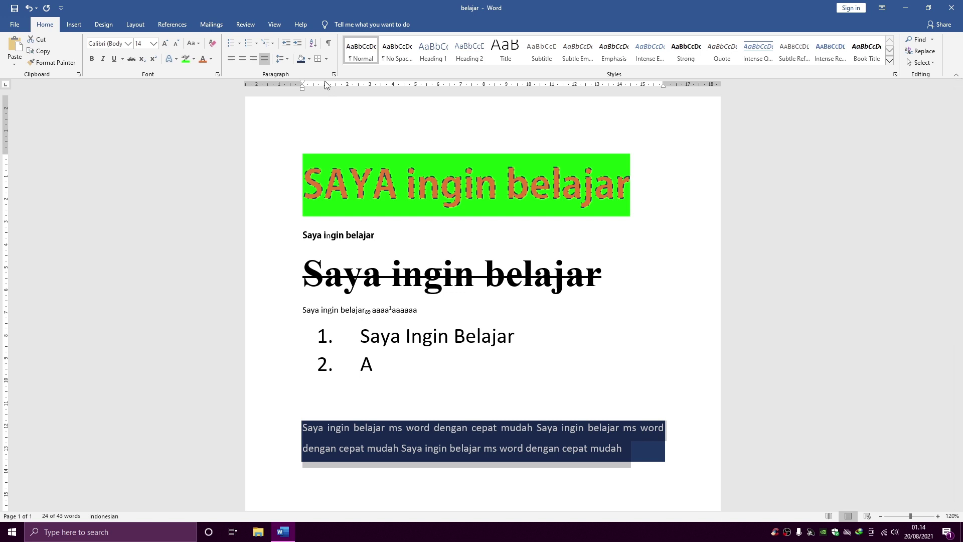
{"action": "left_click", "coordinate": [326, 61]}
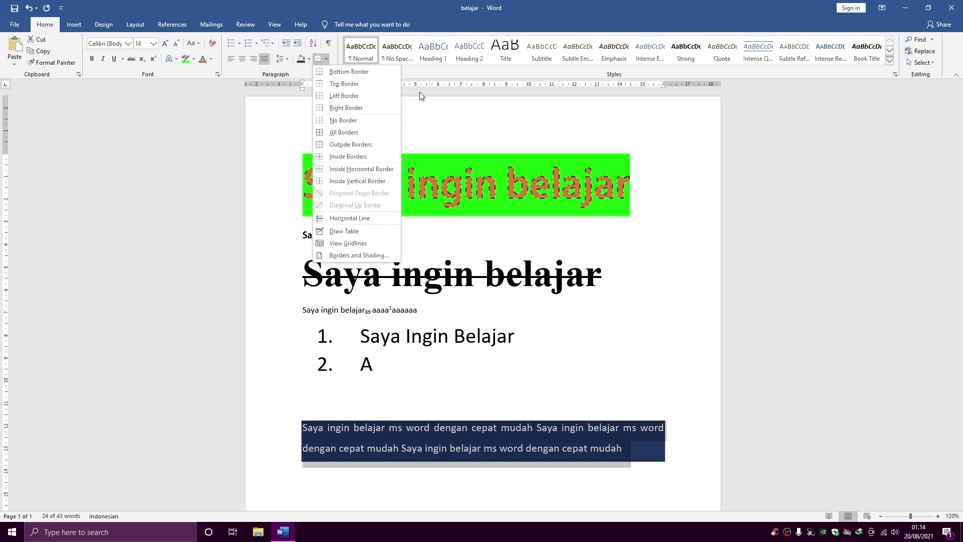
{"action": "left_click", "coordinate": [508, 132]}
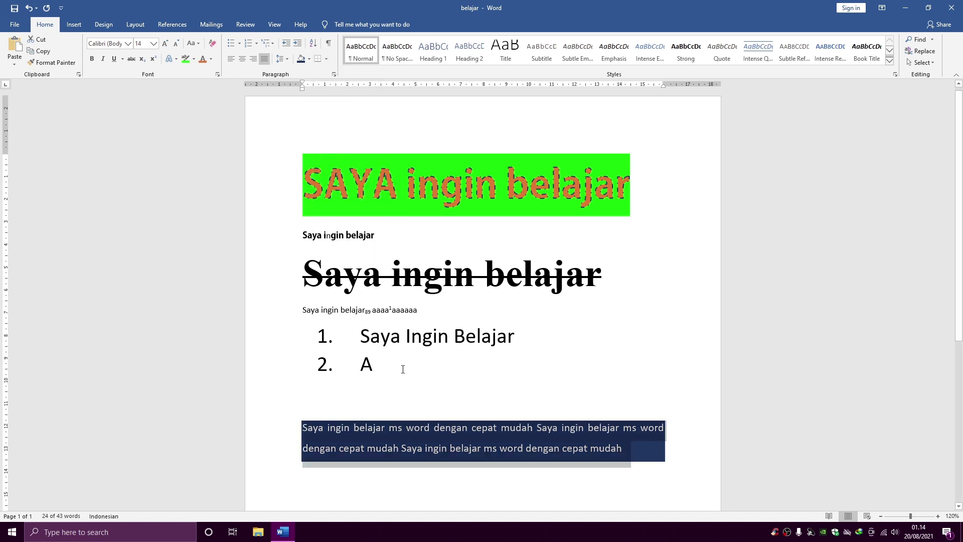
Select the first line of the shaded paragraph and apply the Strong style to it
{"action": "left_click", "coordinate": [400, 400]}
{"action": "left_click_drag", "start_coordinate": [300, 428], "coordinate": [743, 430]}
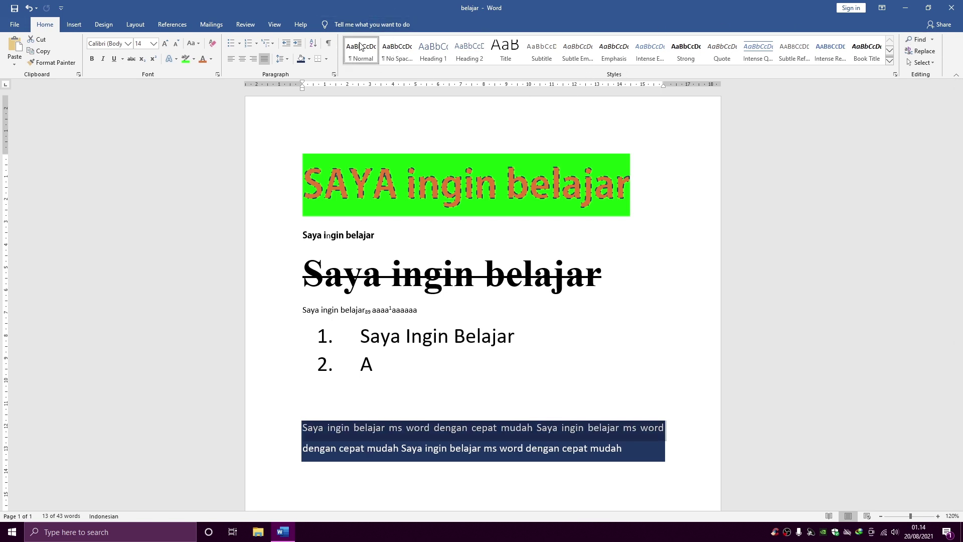
{"action": "left_click", "coordinate": [395, 53]}
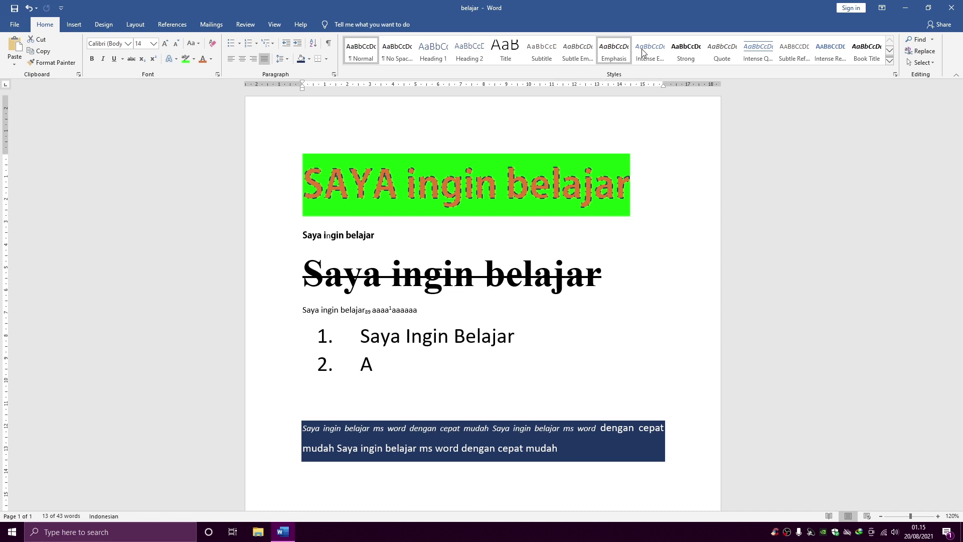
{"action": "left_click", "coordinate": [704, 50]}
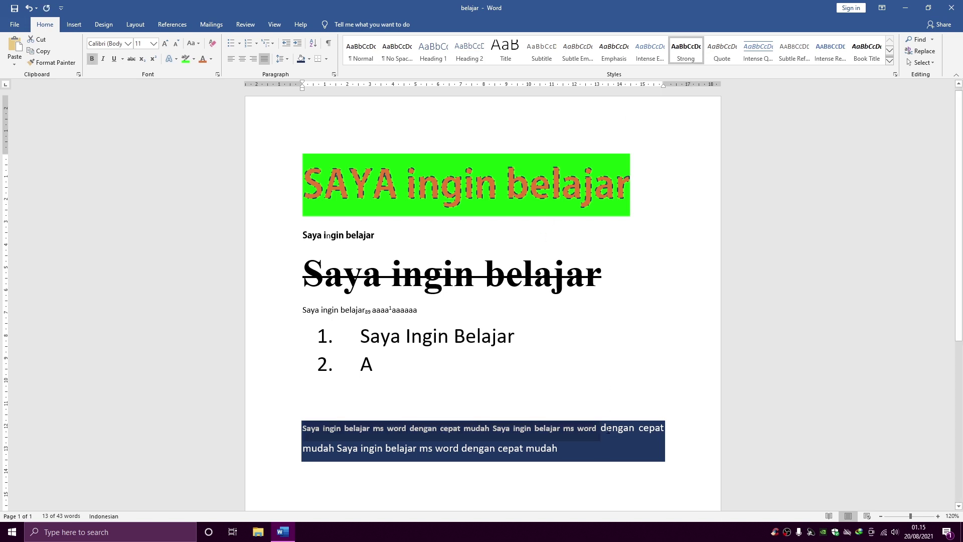
Delete the shaded paragraph's remaining text after the Strong-styled words and view the full set of styles
{"action": "left_click_drag", "start_coordinate": [608, 430], "coordinate": [634, 457]}
{"action": "key", "text": "Delete"}
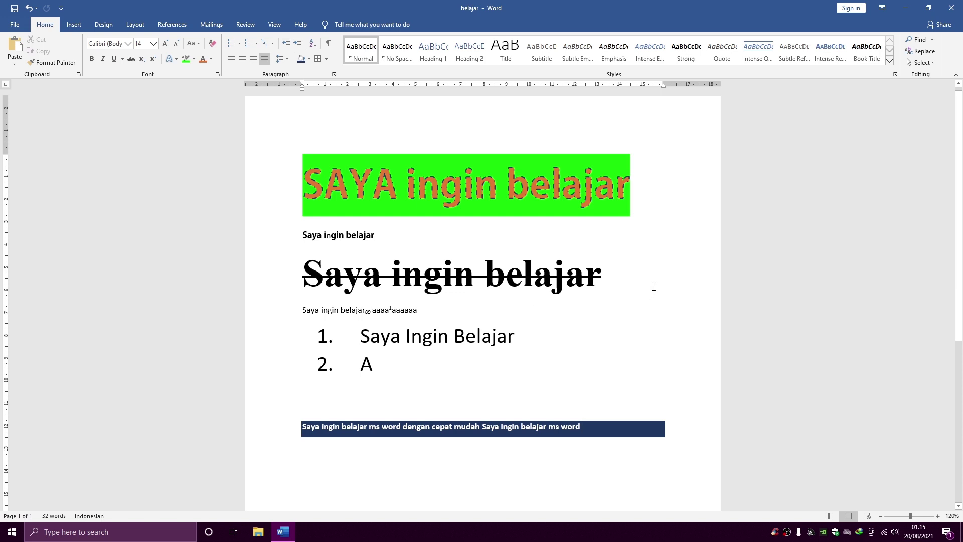
{"action": "left_click", "coordinate": [889, 60]}
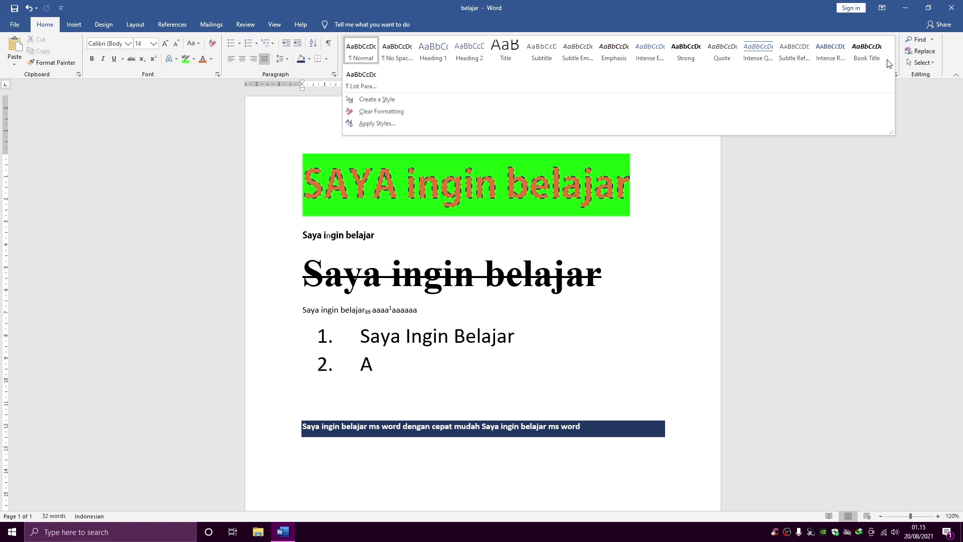
{"action": "left_click", "coordinate": [904, 106]}
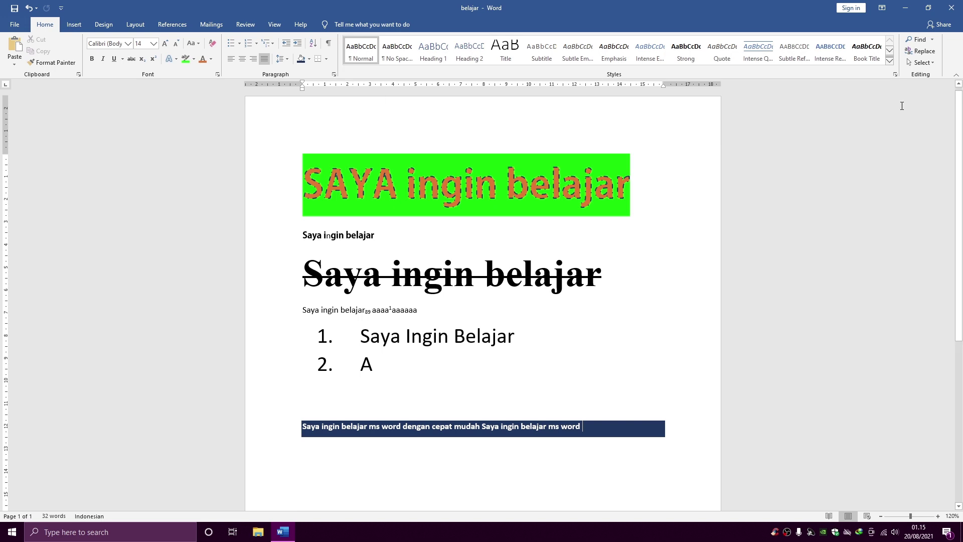
Search the document for "belajar" and close the search
{"action": "left_click", "coordinate": [921, 40]}
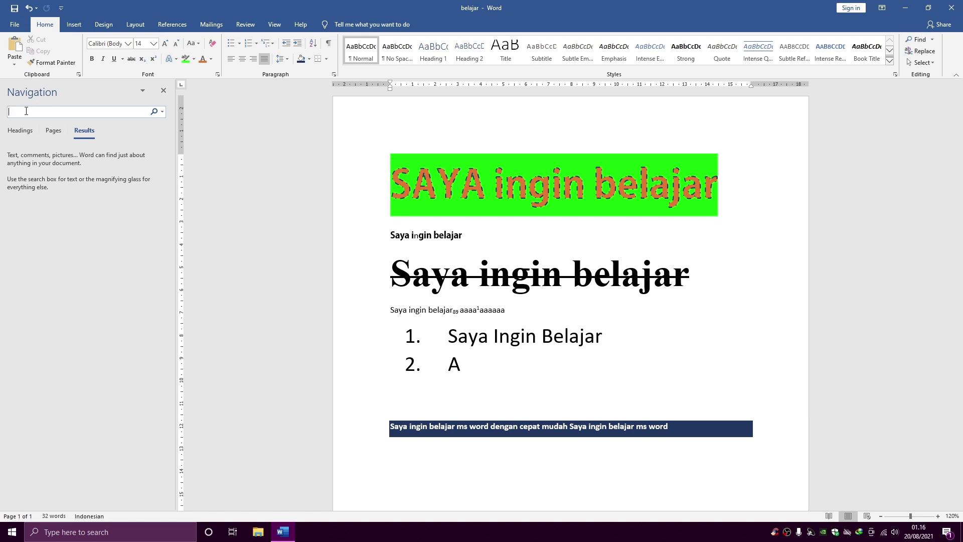
{"action": "type", "text": "belajar"}
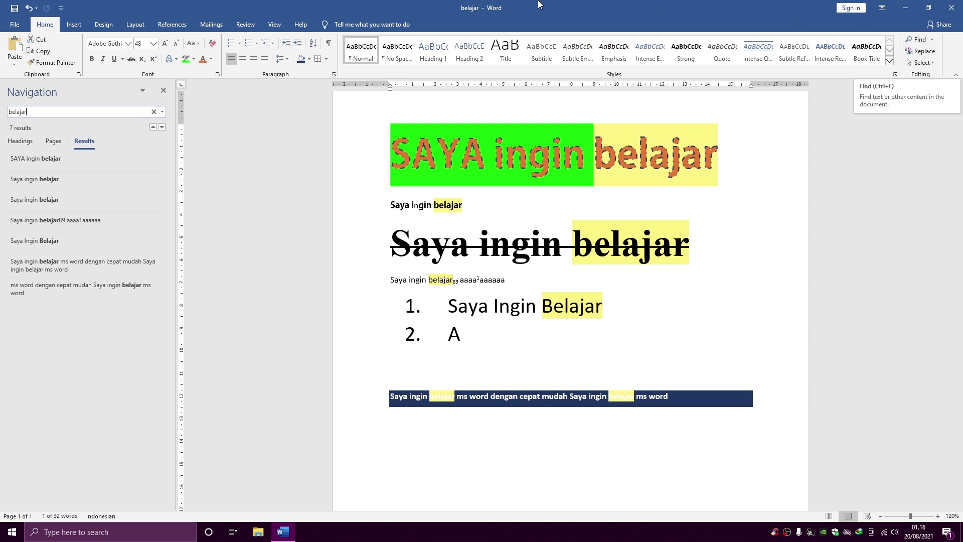
{"action": "left_click", "coordinate": [164, 91]}
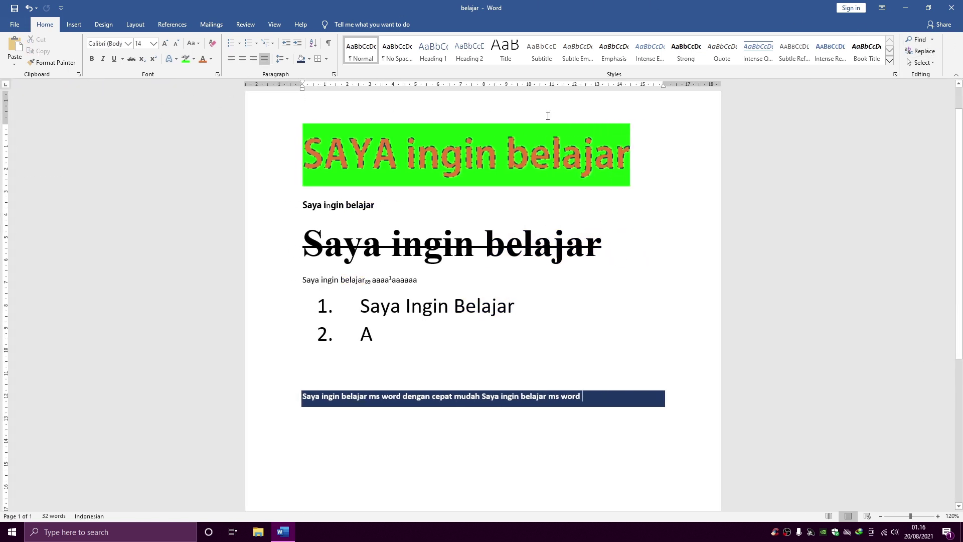
View the options for selecting text and objects, and dismiss them without choosing one
{"action": "left_click", "coordinate": [934, 59]}
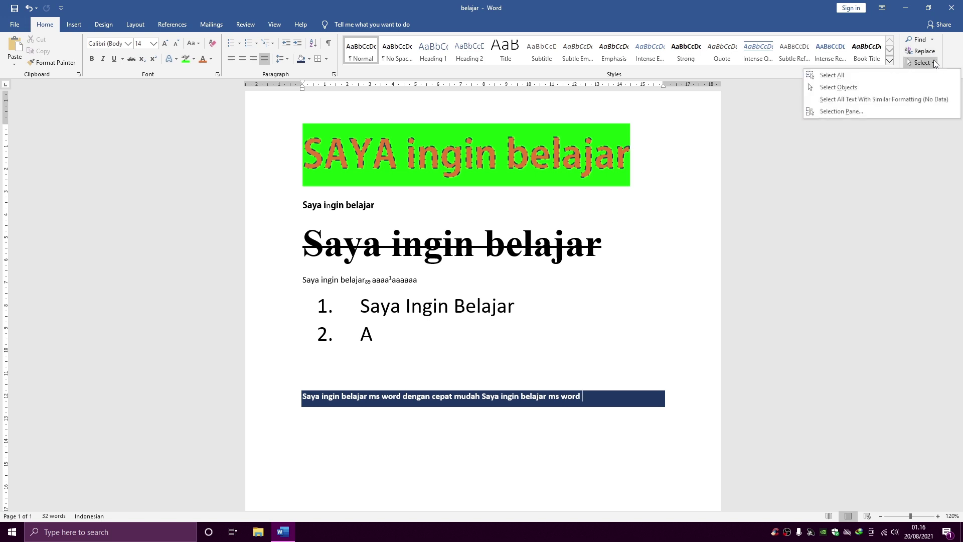
{"action": "left_click", "coordinate": [934, 59]}
{"action": "left_click", "coordinate": [808, 144]}
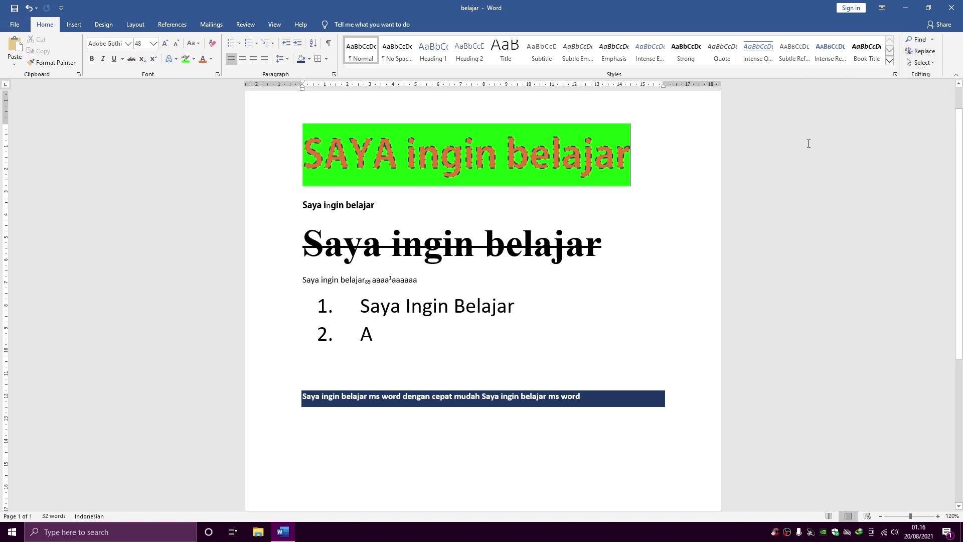